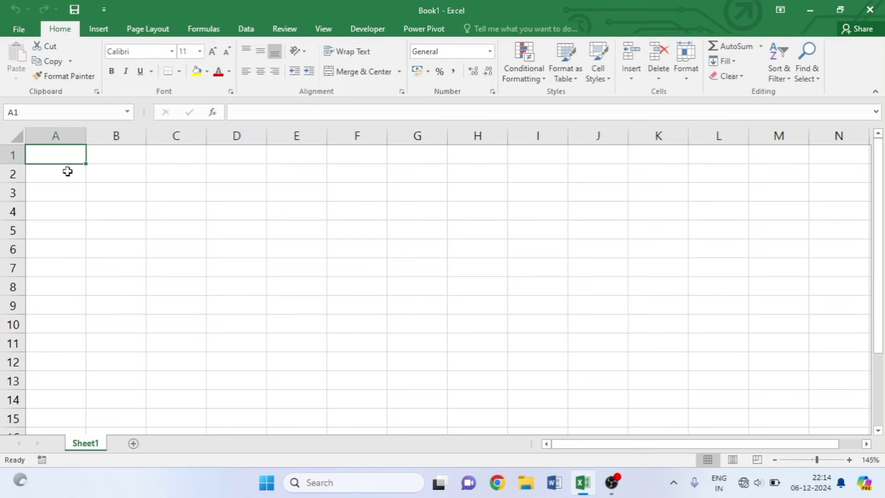
# Enter the headings S.N, Particulars, Rate, Quantity and Amount in A4:E4
pyautogui.click(71, 209)
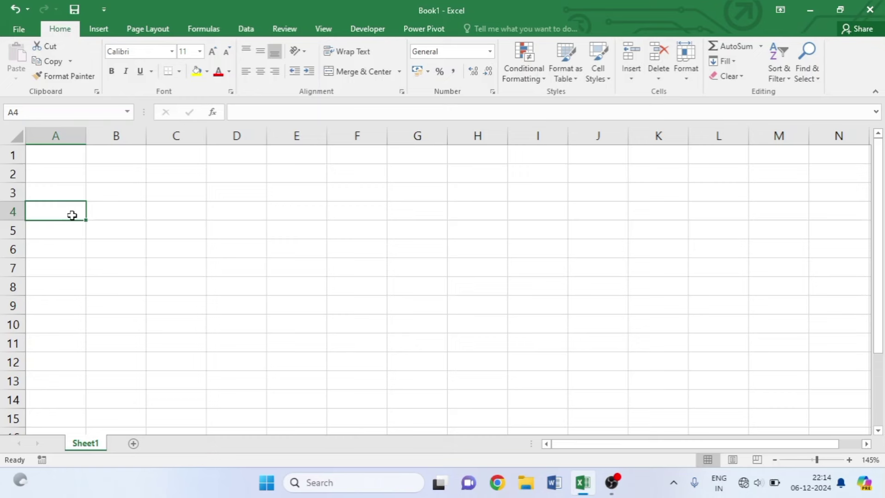
pyautogui.write('S.N')
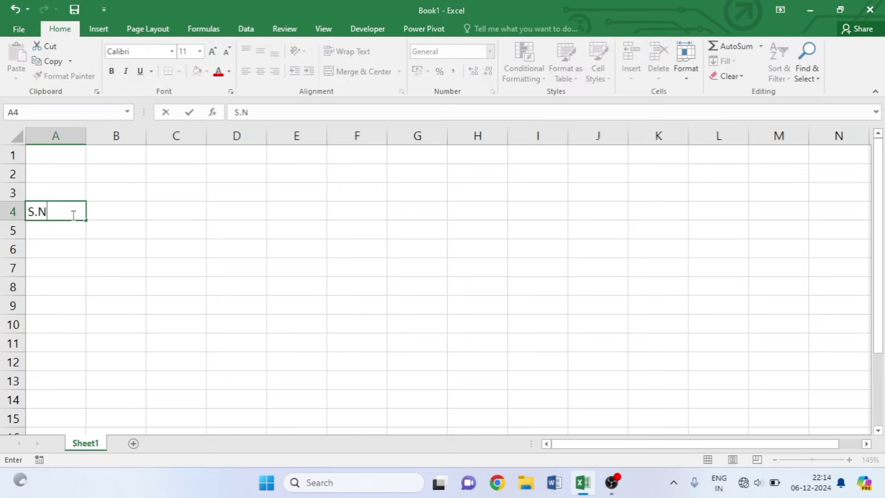
pyautogui.press('Tab')
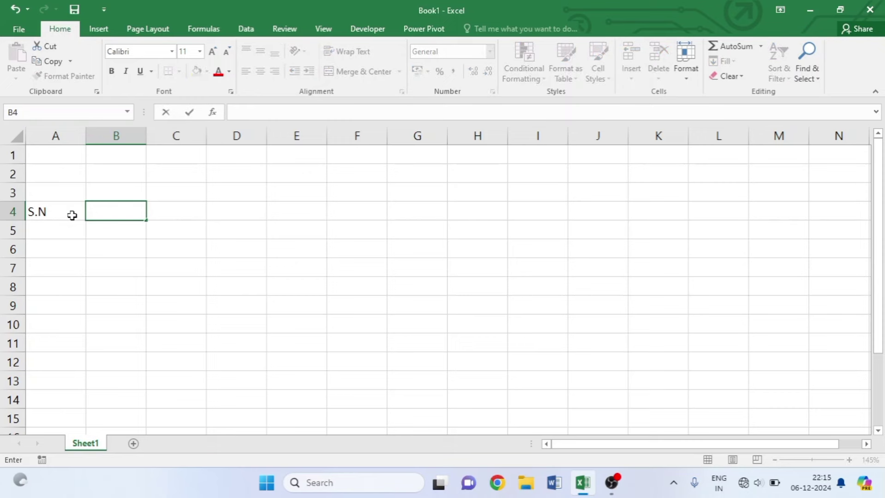
pyautogui.write('Par')
pyautogui.write('ticulars')
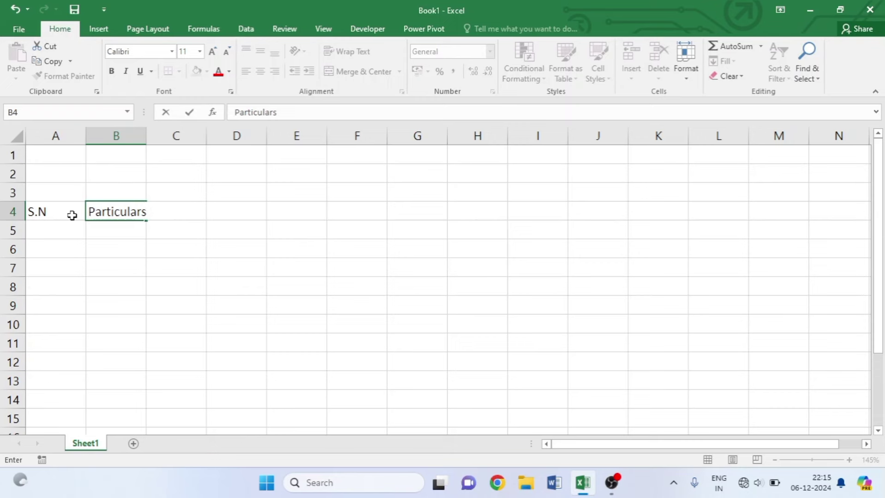
pyautogui.press('Tab')
pyautogui.write('R')
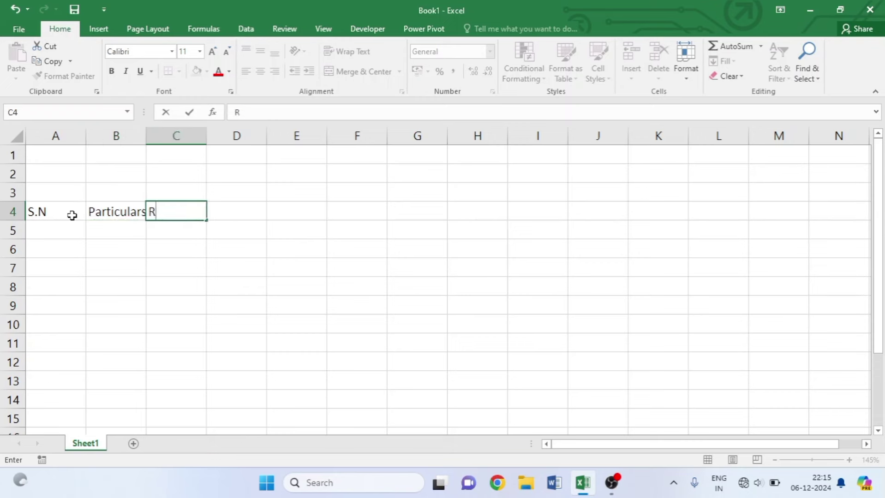
pyautogui.write('ate')
pyautogui.press('Tab')
pyautogui.write('Qu')
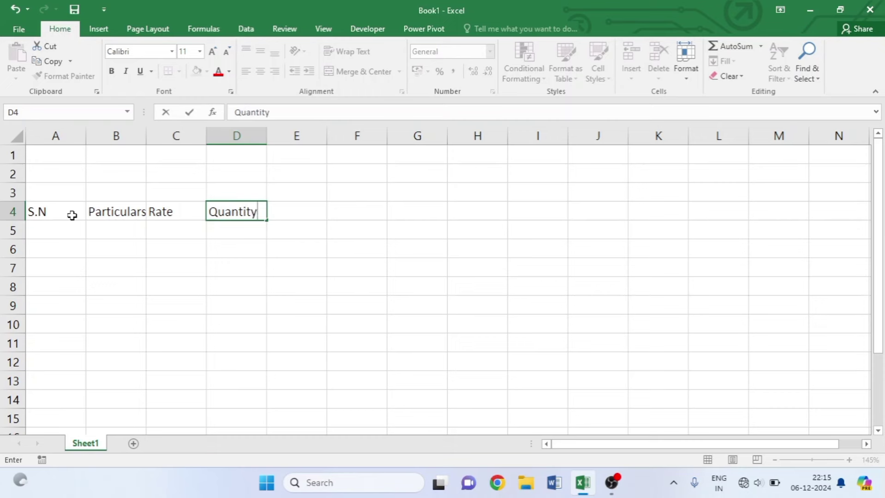
pyautogui.press('Tab')
pyautogui.write('A')
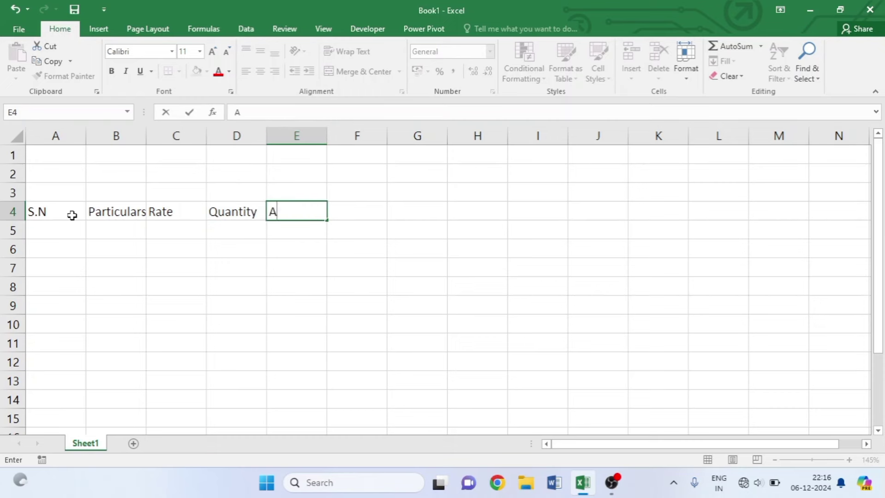
pyautogui.write('mount')
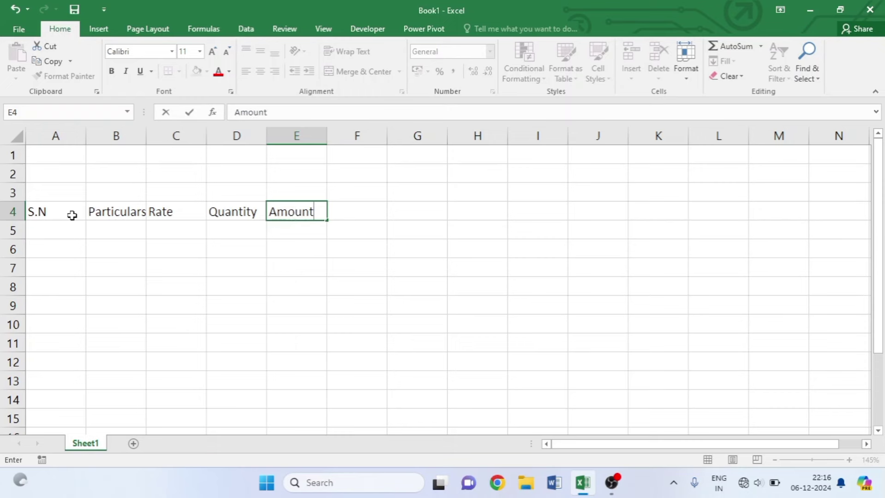
pyautogui.hotkey('ctrl', 'Return')
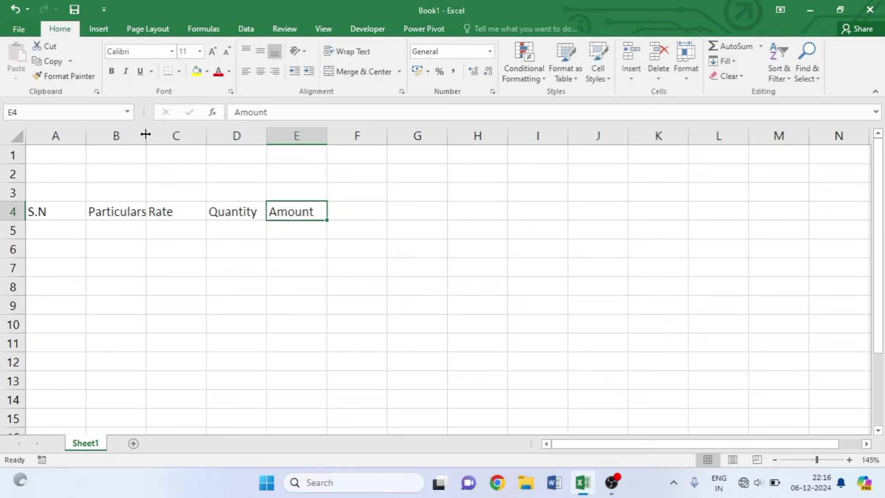
# Widen columns B, C, D and E to fit their headings
pyautogui.moveTo(145, 135); pyautogui.dragTo(261, 142)
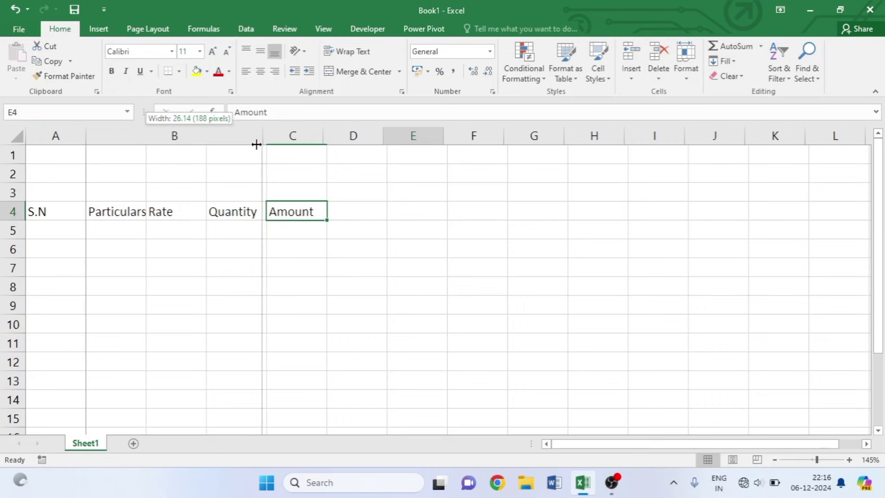
pyautogui.moveTo(256, 145); pyautogui.dragTo(252, 143)
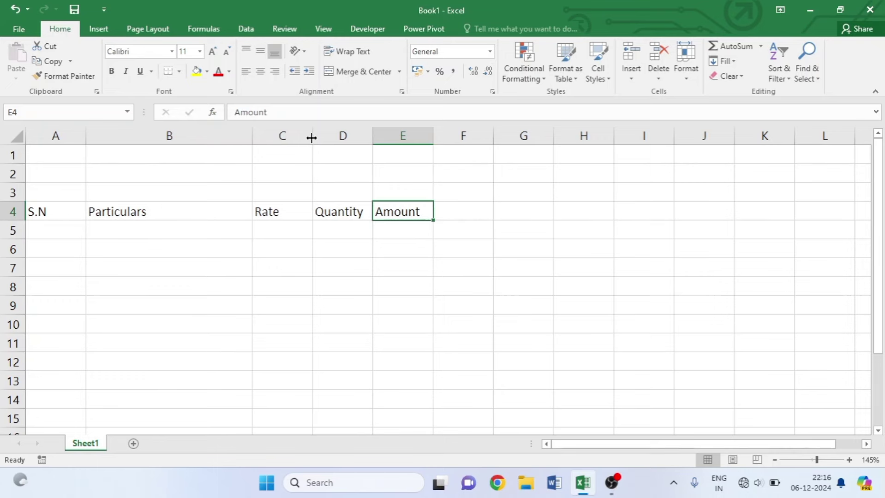
pyautogui.moveTo(311, 138); pyautogui.dragTo(346, 137)
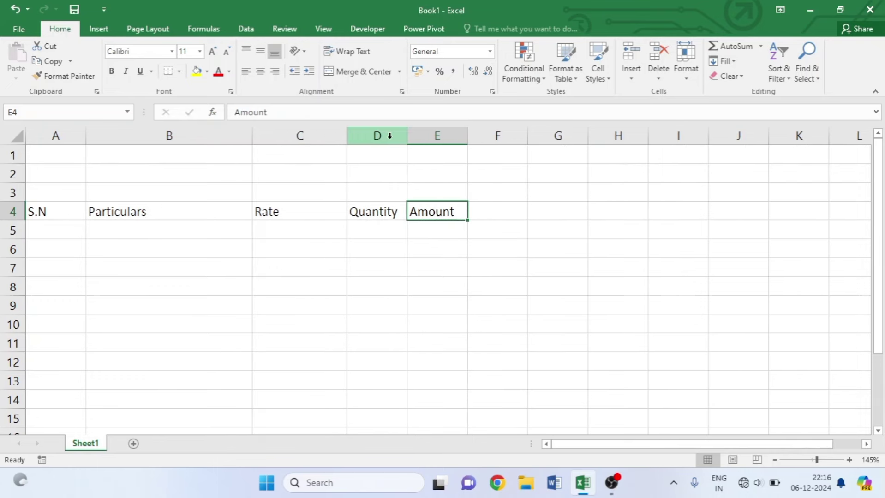
pyautogui.moveTo(407, 137); pyautogui.dragTo(456, 139)
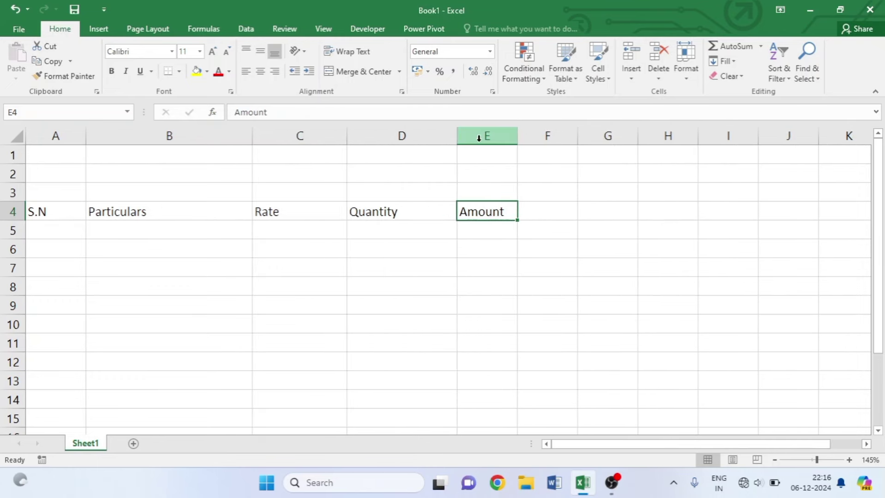
pyautogui.moveTo(517, 137); pyautogui.dragTo(558, 140)
pyautogui.moveTo(253, 136); pyautogui.dragTo(273, 137)
# Merge and centre A1:E2 and enter the title 'INFO TECHNOLOGY PRIVATED LTD.'
pyautogui.click(57, 156)
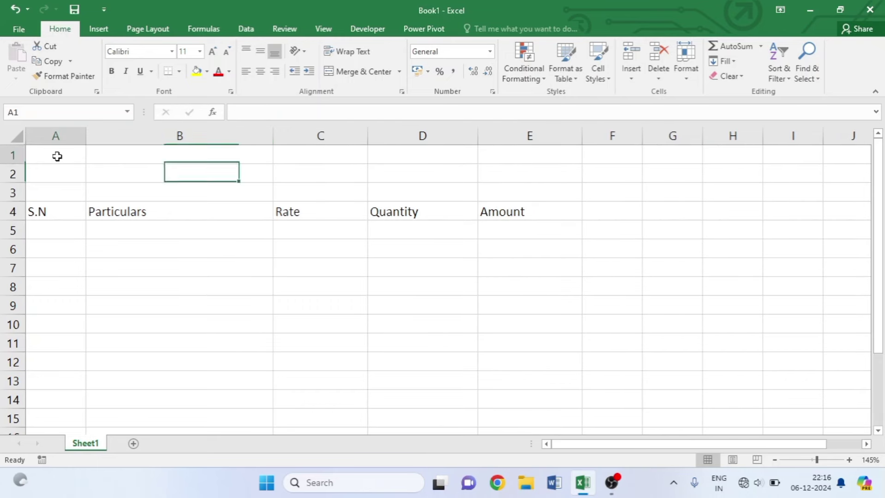
pyautogui.moveTo(57, 157); pyautogui.dragTo(236, 172)
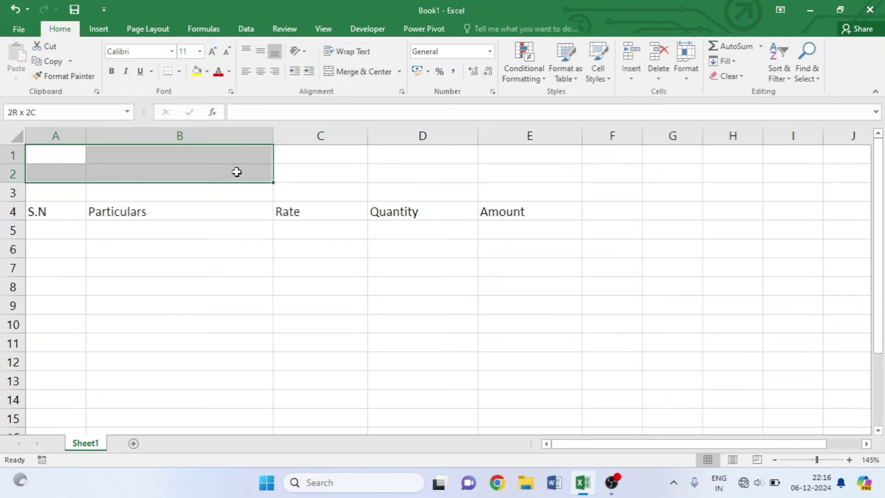
pyautogui.moveTo(236, 172); pyautogui.dragTo(500, 176)
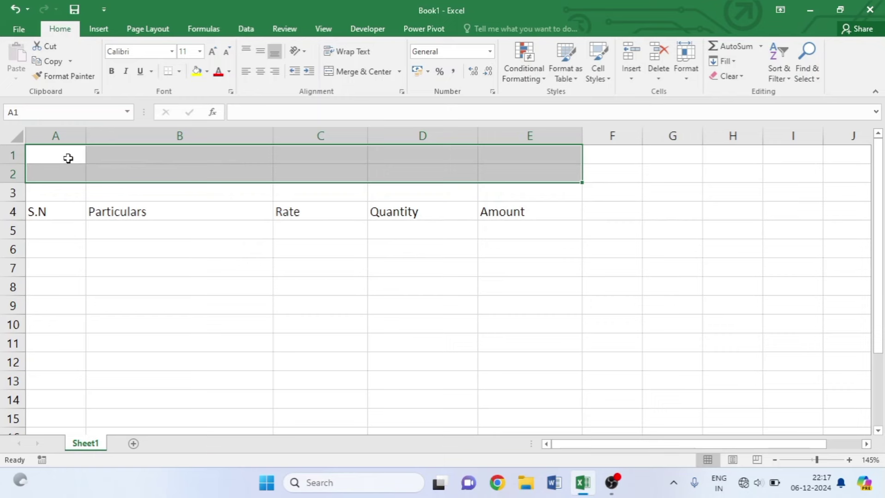
pyautogui.click(335, 74)
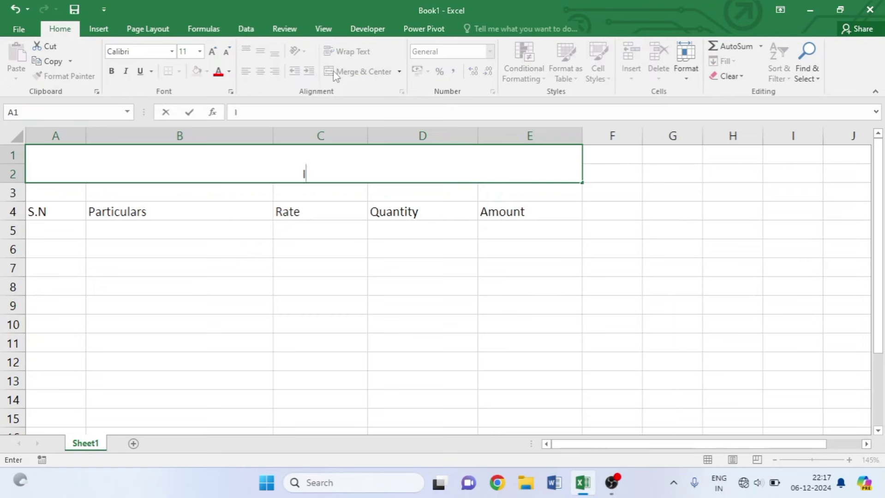
pyautogui.write('NFO ')
pyautogui.write('TECHNO')
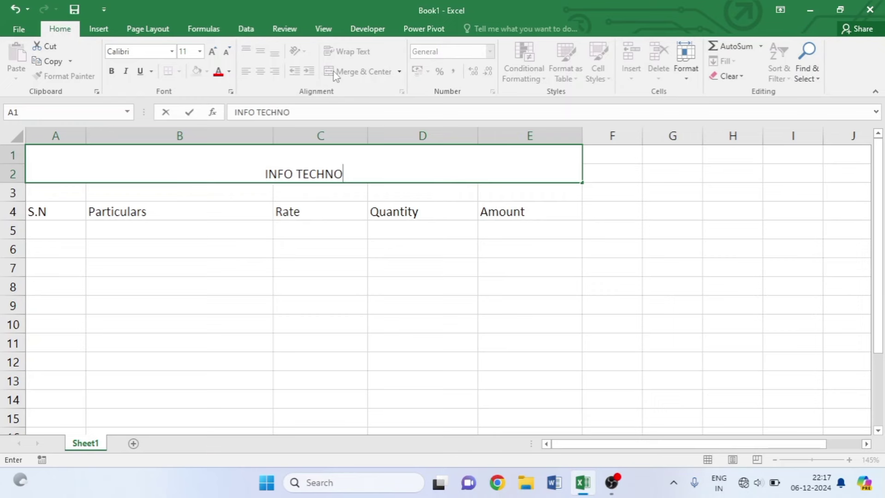
pyautogui.write('LO')
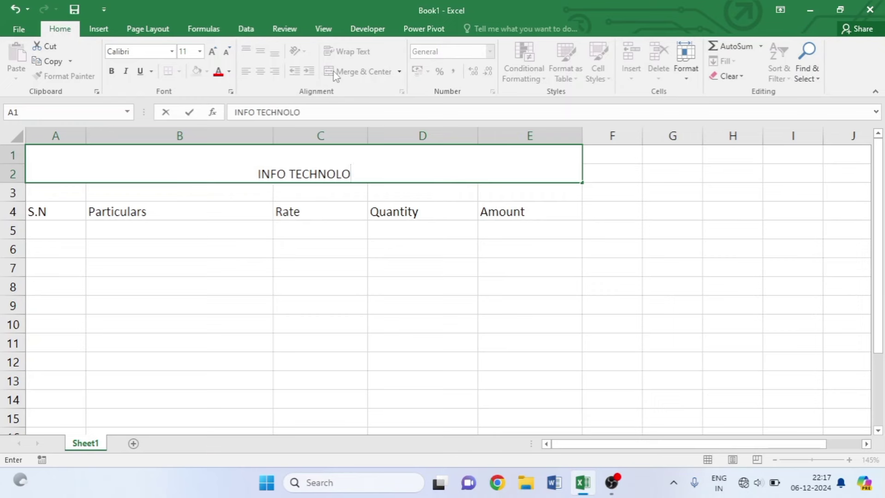
pyautogui.write('GY')
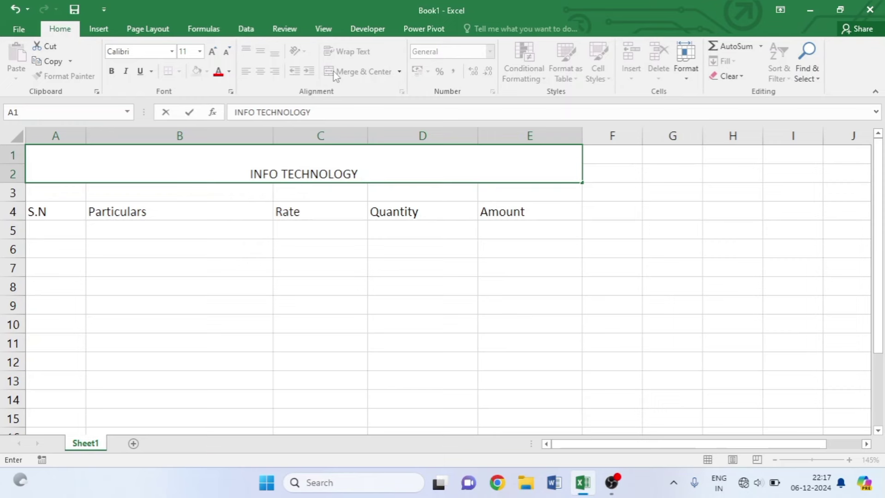
pyautogui.write(' PRIVA')
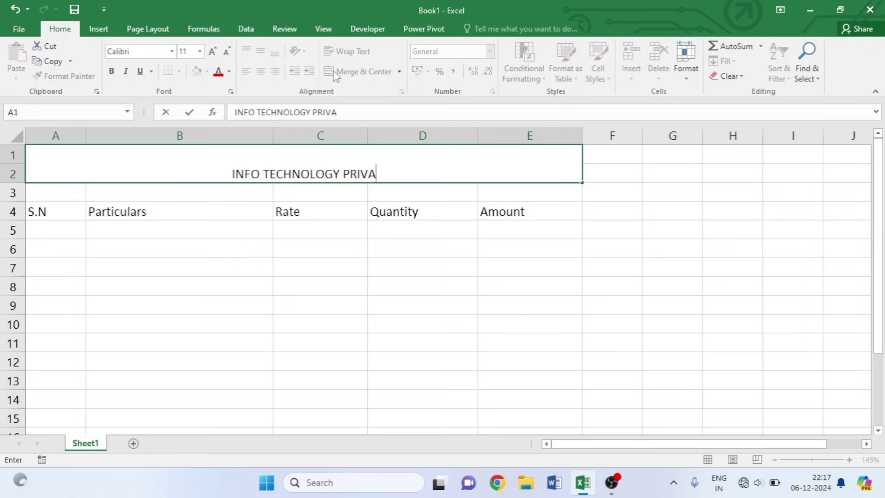
pyautogui.write('TED ')
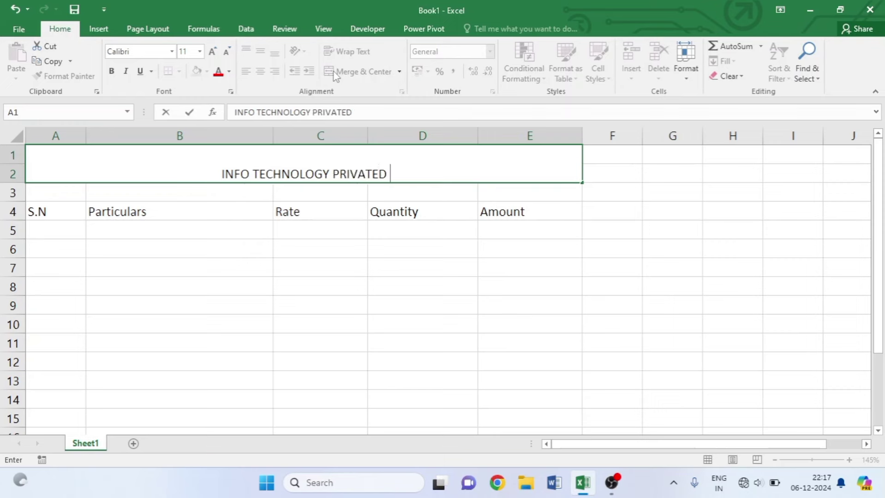
pyautogui.write('LTS')
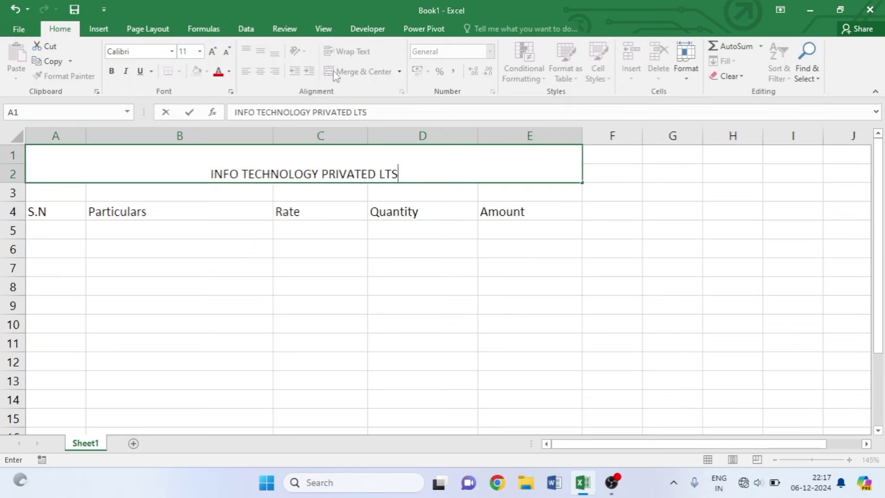
pyautogui.press('BackSpace')
pyautogui.write('D.')
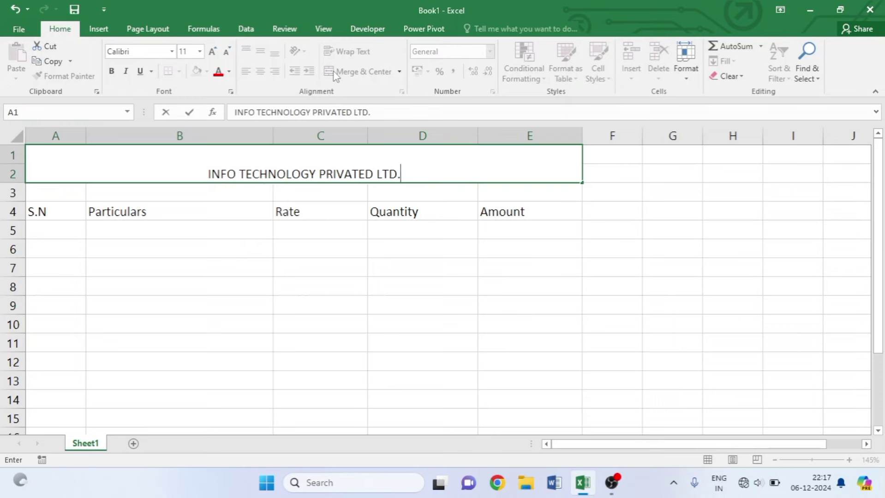
pyautogui.press('Return')
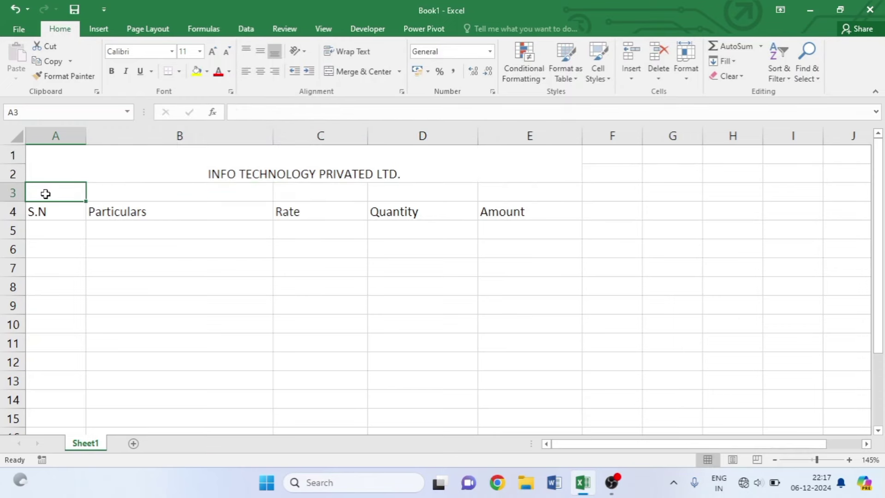
# Merge and centre A3:E3 and enter 'Main Market Rampur Road, Sector-56, New Delhi'
pyautogui.moveTo(45, 193)
pyautogui.mouseDown()
pyautogui.moveTo(443, 175)
pyautogui.moveTo(523, 193)
pyautogui.mouseUp()
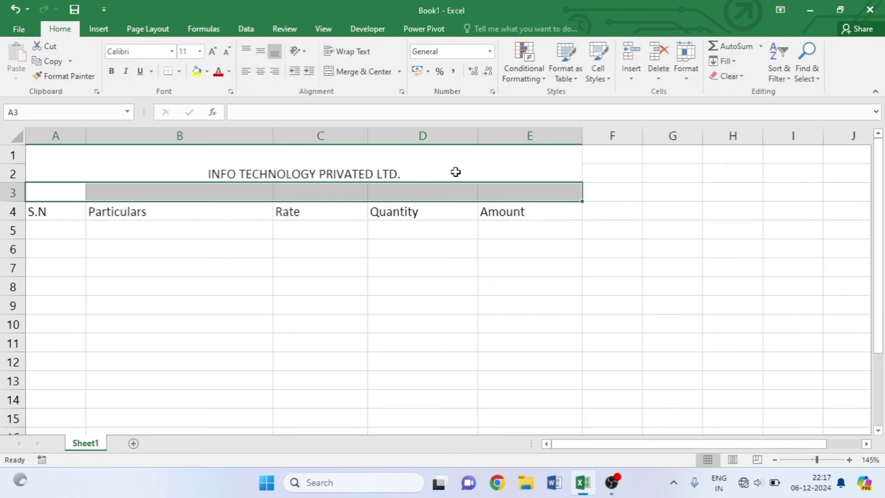
pyautogui.click(342, 71)
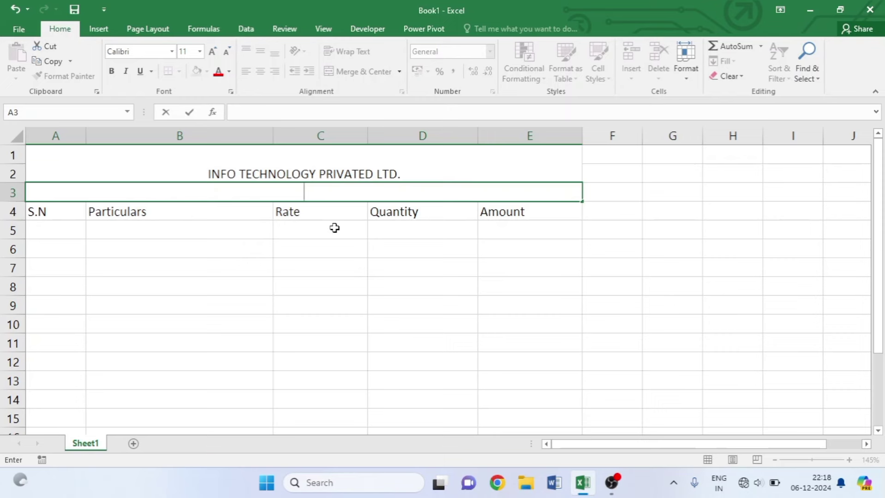
pyautogui.write('Main ')
pyautogui.write('Mar')
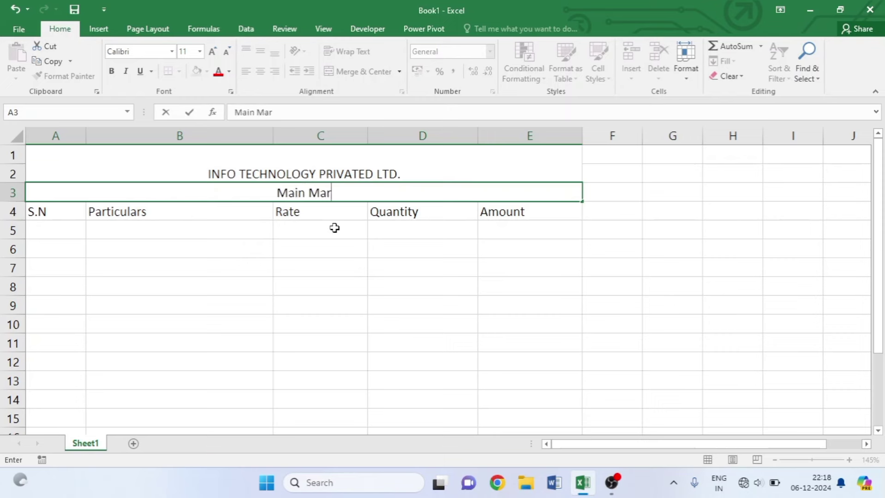
pyautogui.write('ket ')
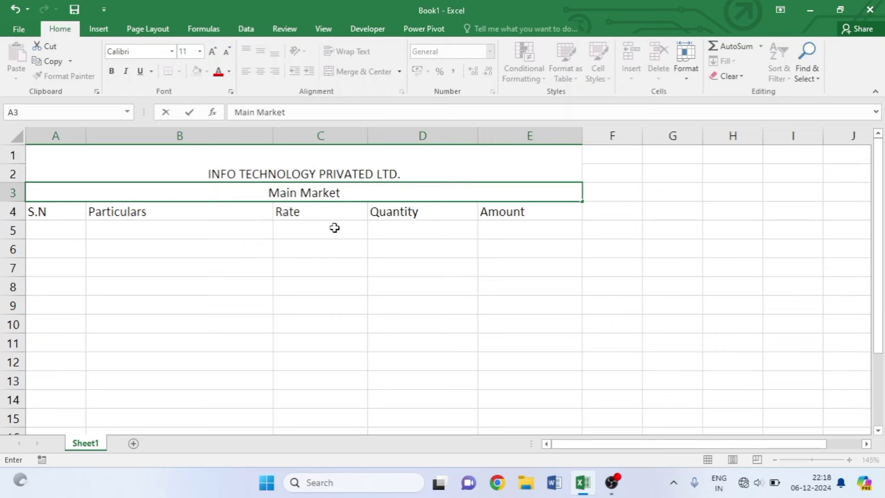
pyautogui.write('Rampur ')
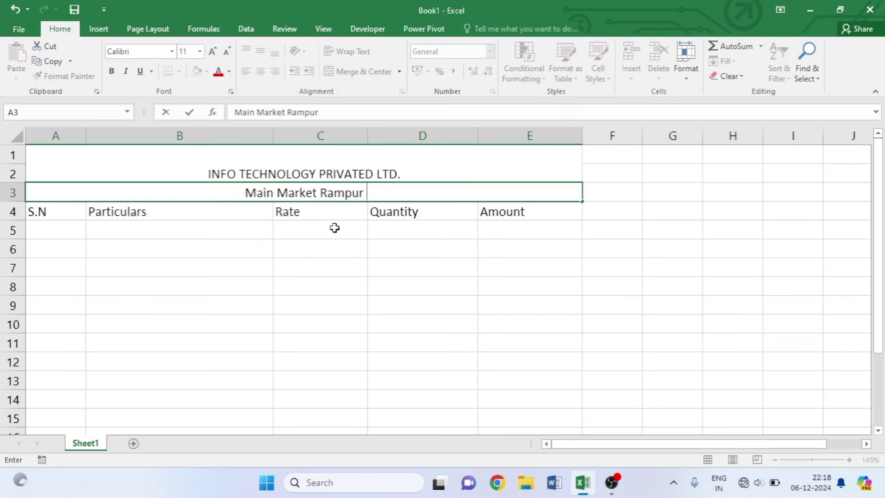
pyautogui.write('Road')
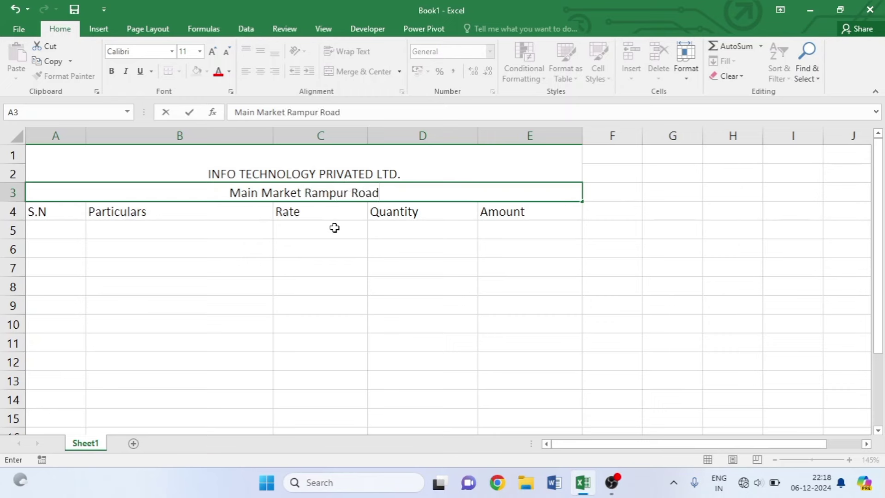
pyautogui.write(', Se')
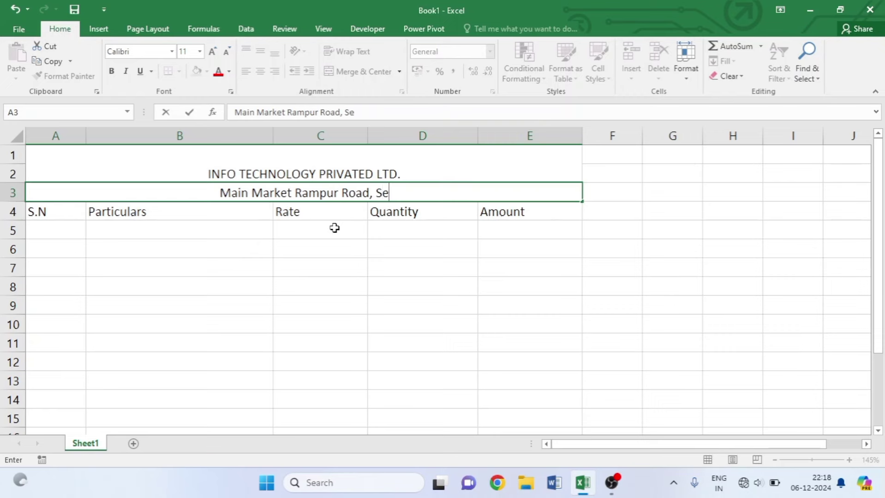
pyautogui.write('ctor-56')
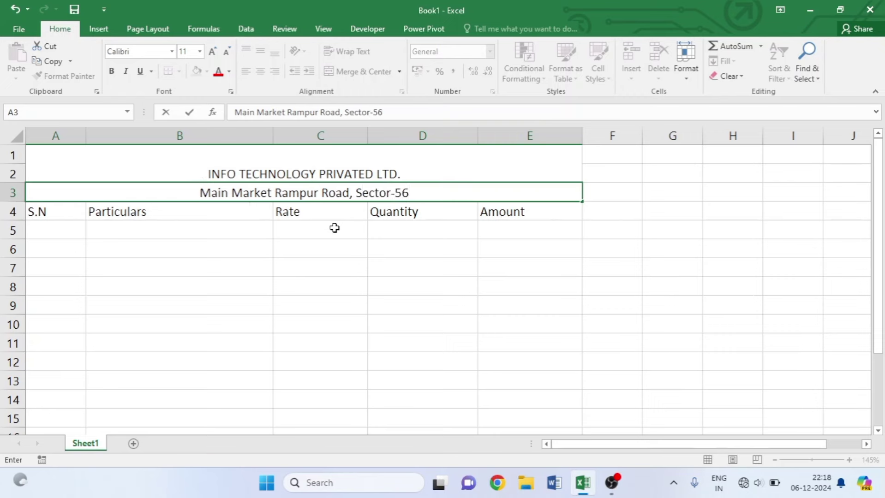
pyautogui.write(', New ')
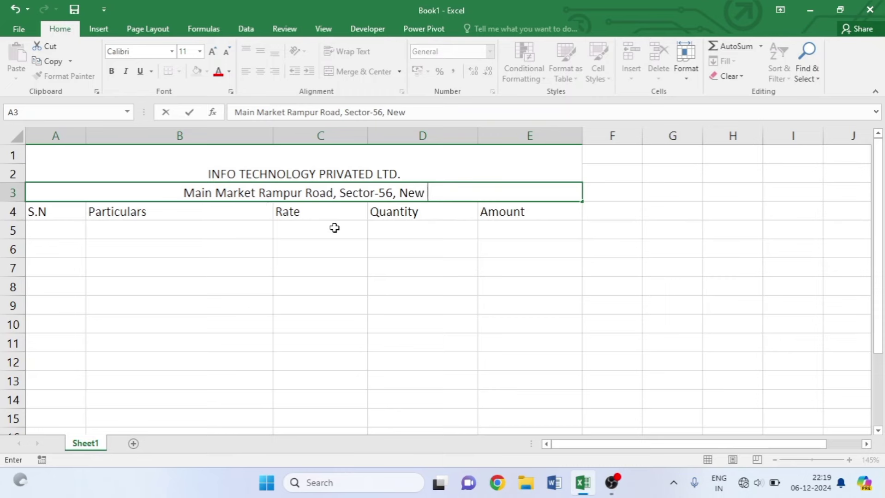
pyautogui.write('Delhi')
pyautogui.click(71, 206)
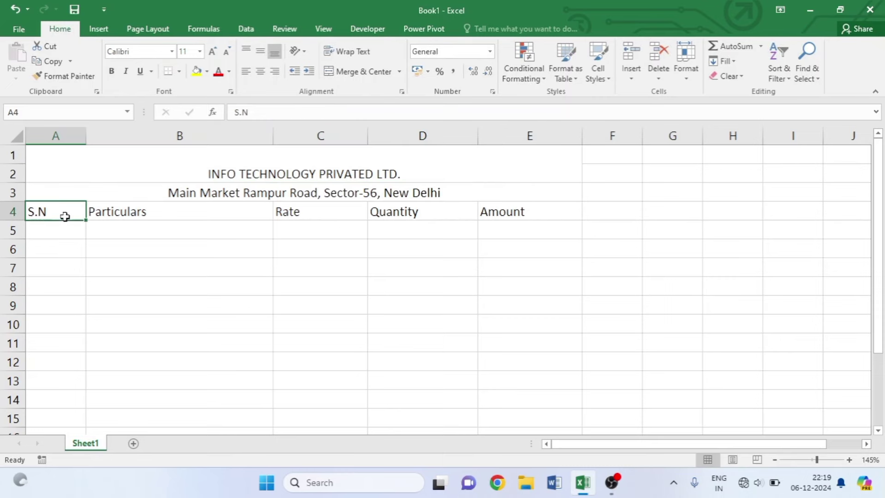
# Make the company title size 20, bold, with white text on a dark green fill
pyautogui.click(109, 173)
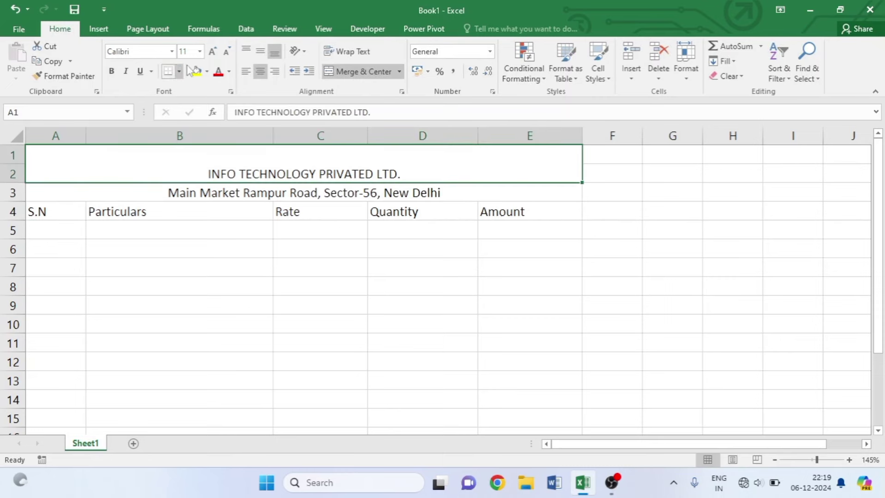
pyautogui.click(212, 52)
pyautogui.click(213, 51)
pyautogui.click(213, 51)
pyautogui.click(212, 51)
pyautogui.click(212, 51)
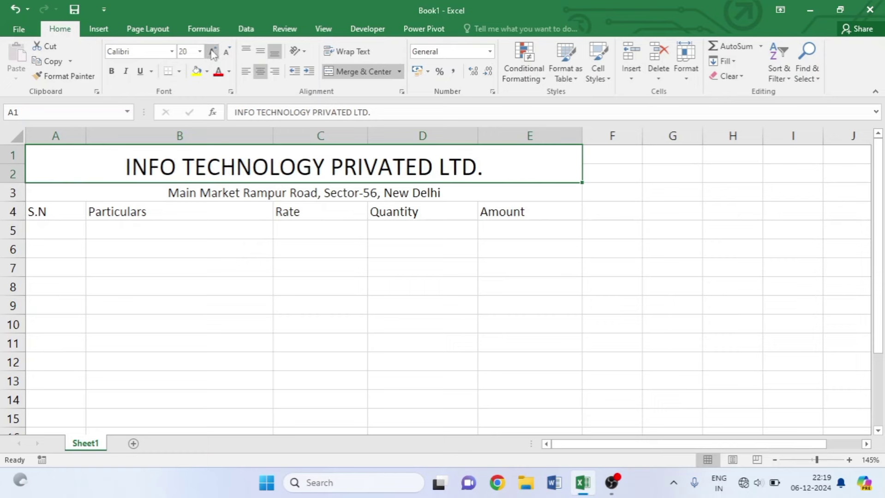
pyautogui.click(111, 71)
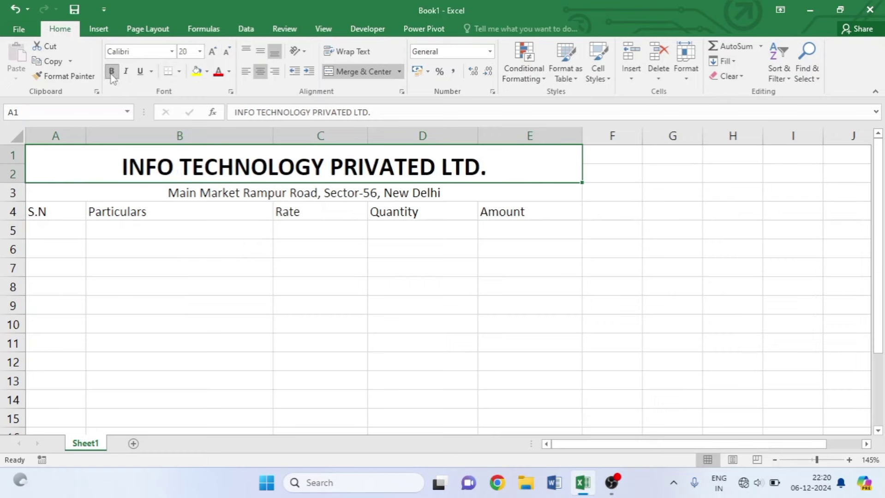
pyautogui.click(206, 72)
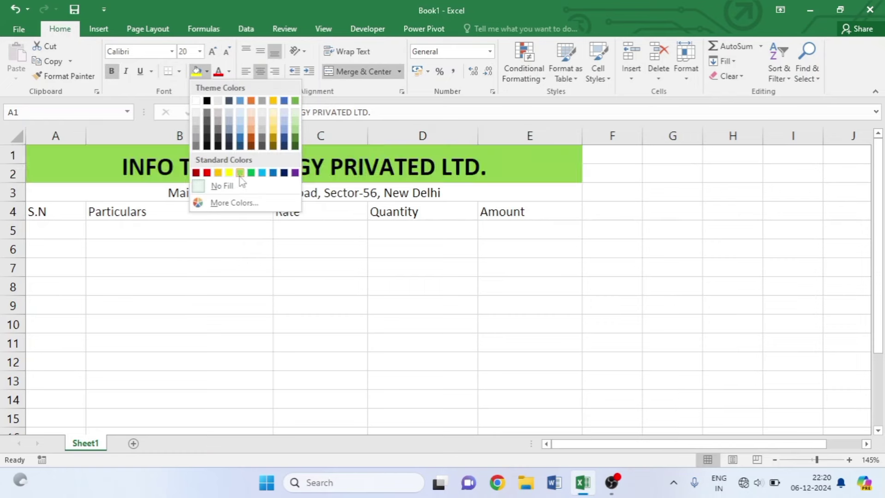
pyautogui.click(235, 203)
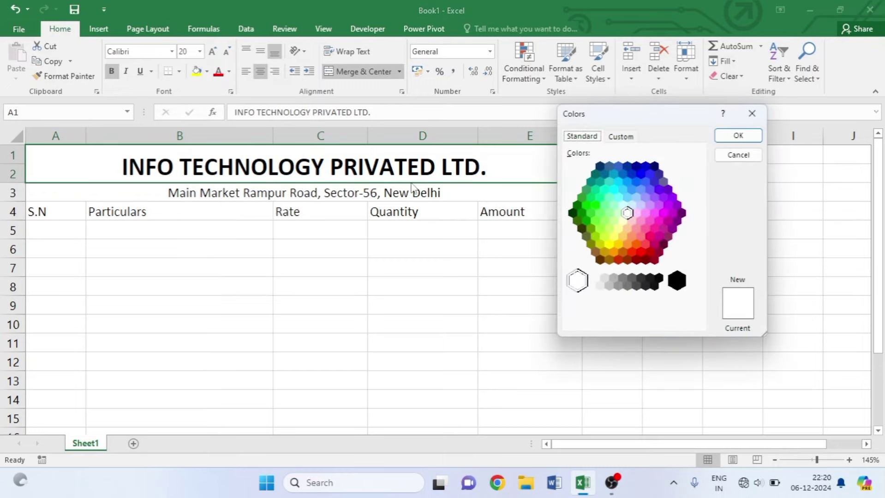
pyautogui.click(577, 207)
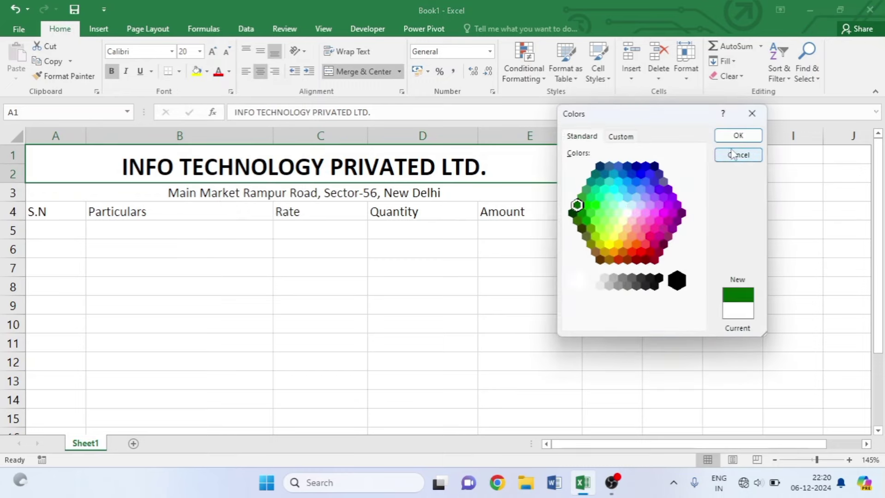
pyautogui.click(732, 135)
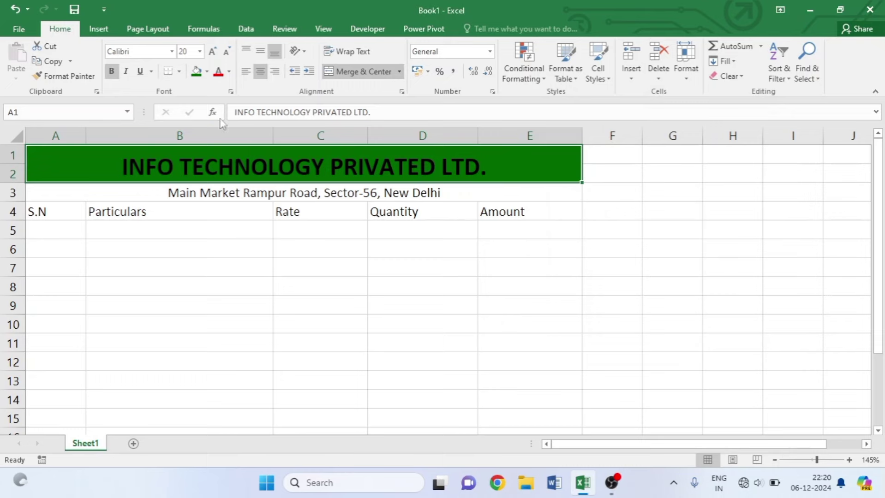
pyautogui.click(228, 71)
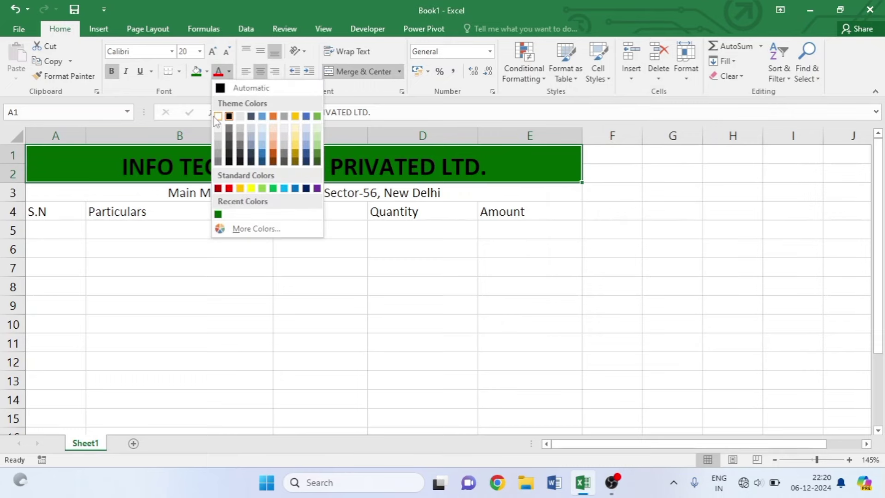
pyautogui.click(215, 118)
# Give the address row a light blue fill and bold text
pyautogui.click(196, 193)
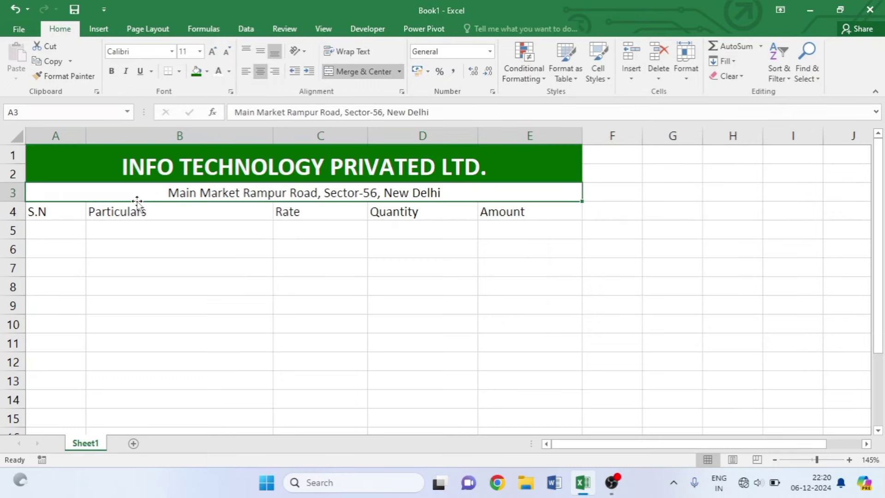
pyautogui.click(207, 72)
pyautogui.click(241, 131)
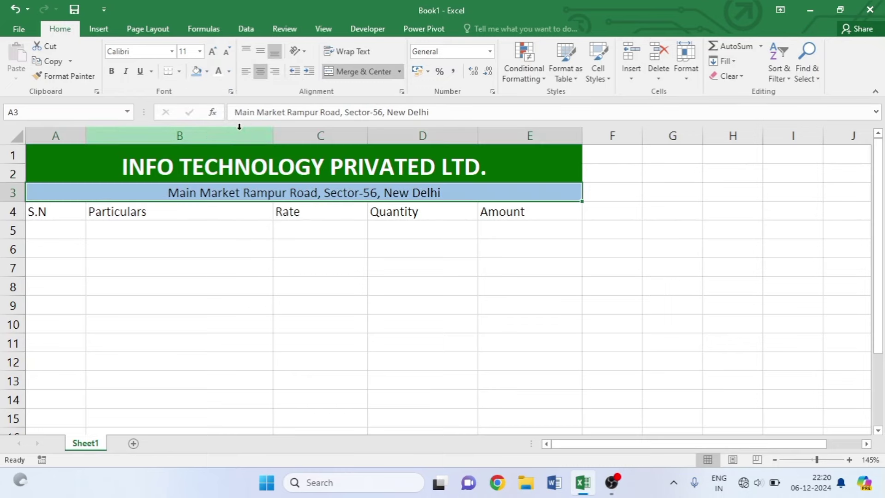
pyautogui.click(116, 74)
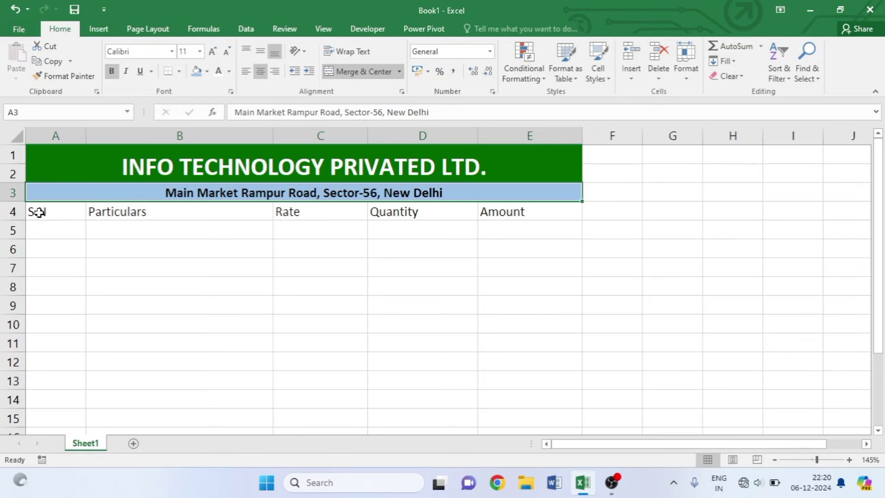
pyautogui.moveTo(39, 212); pyautogui.dragTo(254, 211)
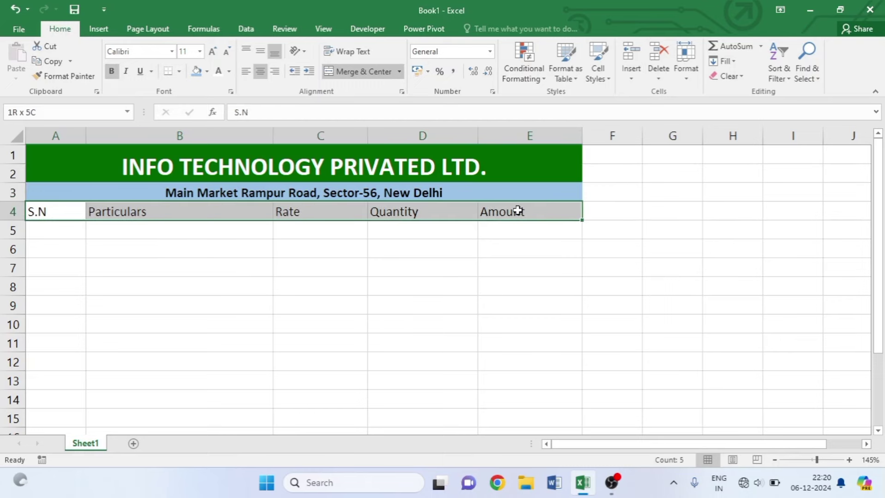
pyautogui.moveTo(515, 210); pyautogui.dragTo(516, 211)
# Give the A4:E4 headers a yellow fill with bold, centred 12-point text
pyautogui.click(206, 71)
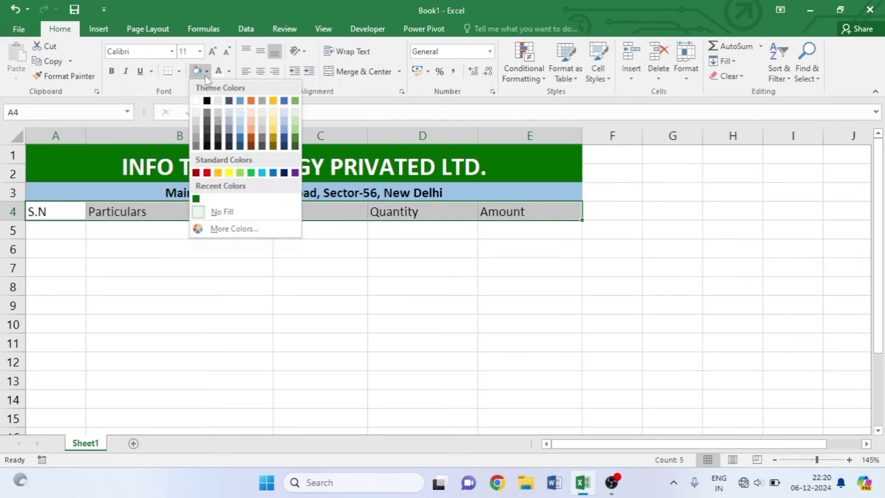
pyautogui.click(228, 173)
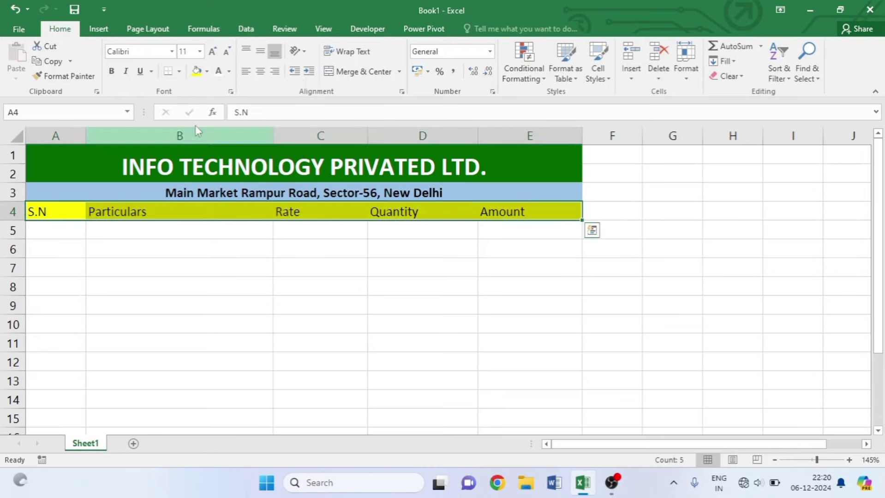
pyautogui.click(111, 73)
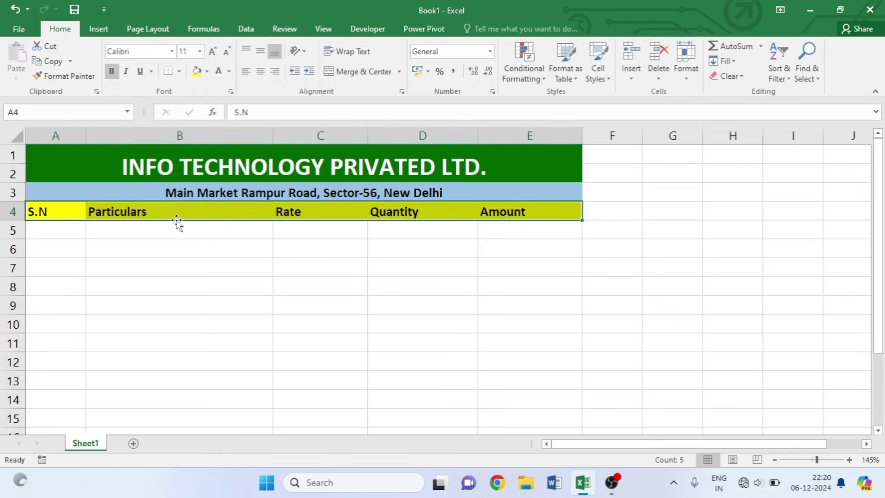
pyautogui.click(212, 51)
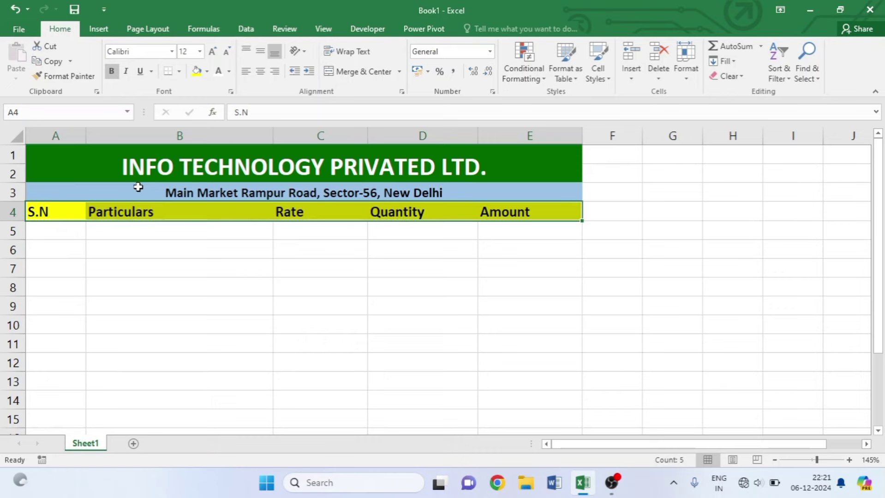
pyautogui.click(245, 71)
pyautogui.click(260, 71)
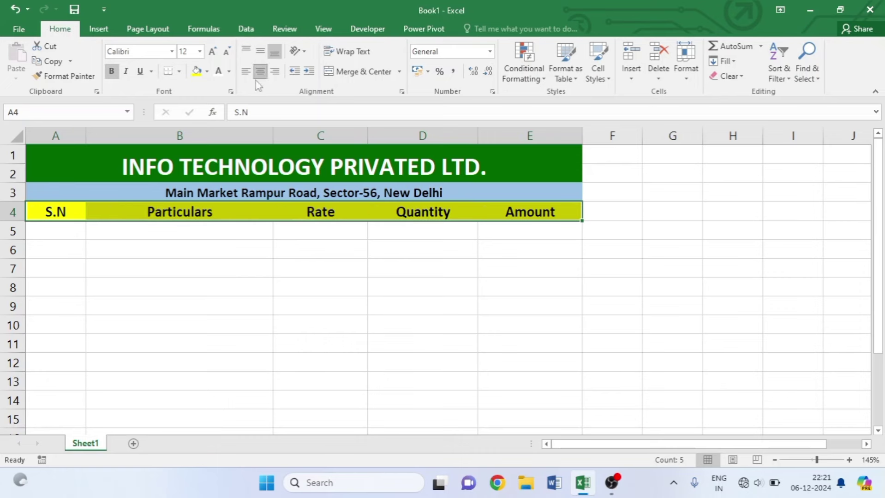
# Apply All Borders to the item table A4:E14
pyautogui.moveTo(50, 211)
pyautogui.mouseDown()
pyautogui.moveTo(509, 340)
pyautogui.moveTo(541, 431)
pyautogui.moveTo(532, 392)
pyautogui.mouseUp()
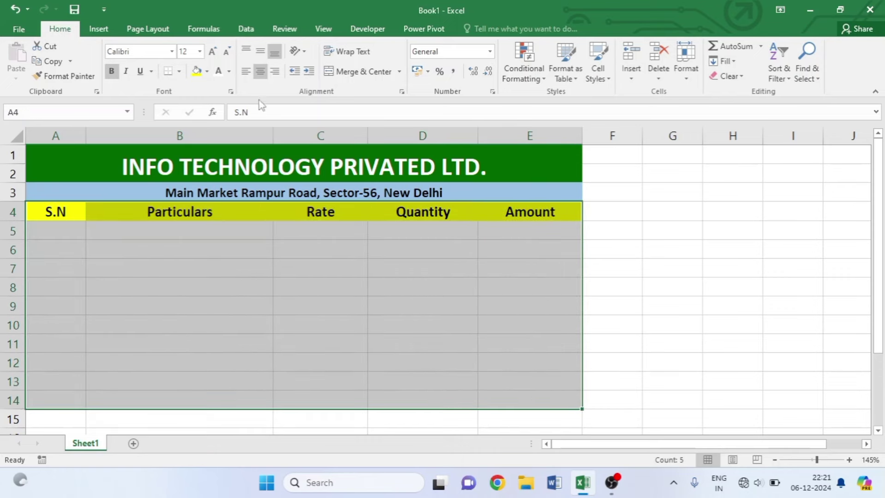
pyautogui.click(179, 71)
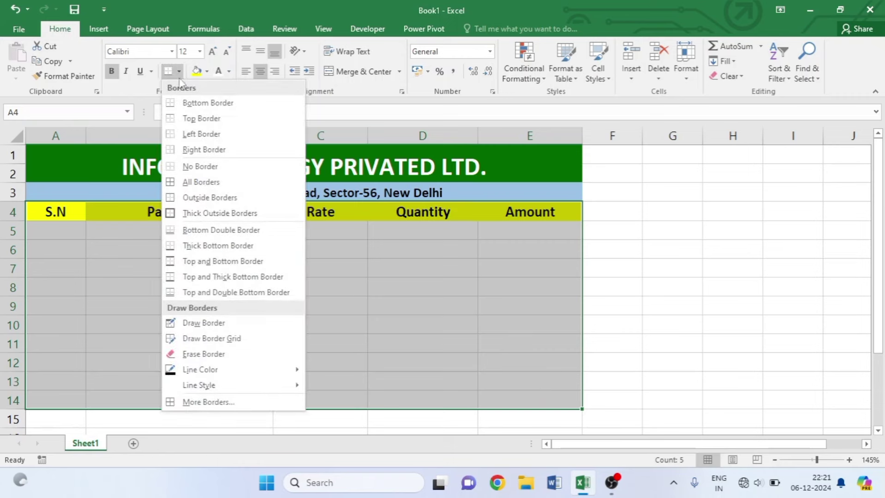
pyautogui.click(200, 181)
pyautogui.click(236, 308)
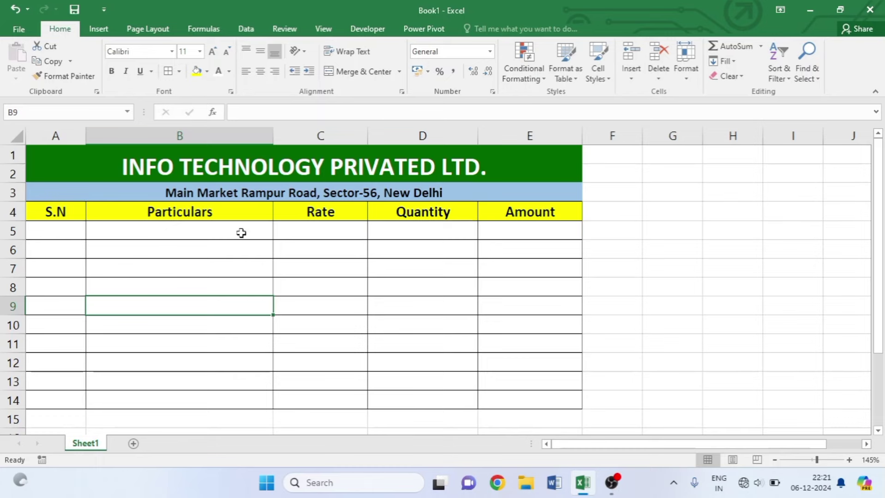
pyautogui.scroll(-2, 248, 231)
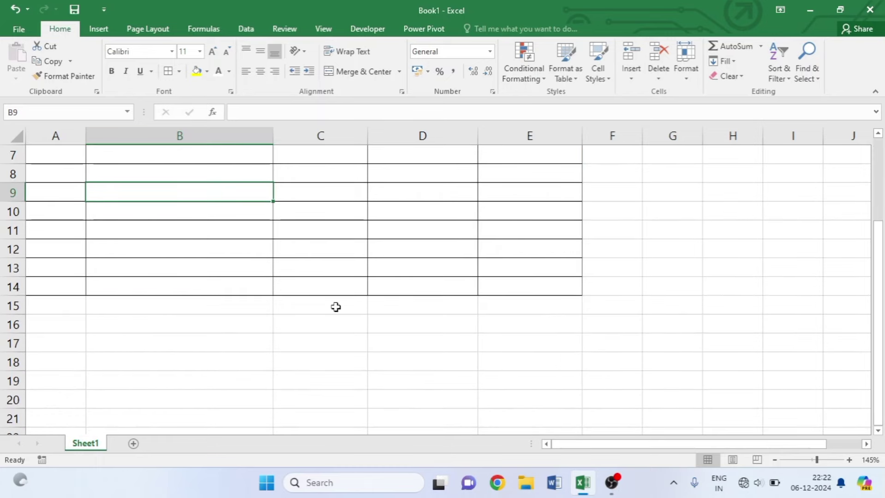
# Border C15:E18 and enter TOTAL AMOUNT in merged cell C15:D15
pyautogui.moveTo(336, 306)
pyautogui.mouseDown()
pyautogui.moveTo(508, 345)
pyautogui.moveTo(511, 357)
pyautogui.mouseUp()
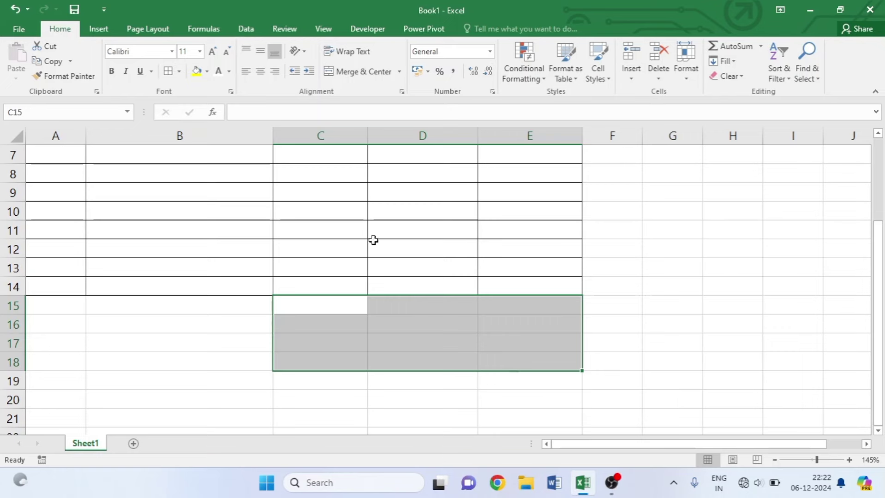
pyautogui.click(169, 72)
pyautogui.click(373, 339)
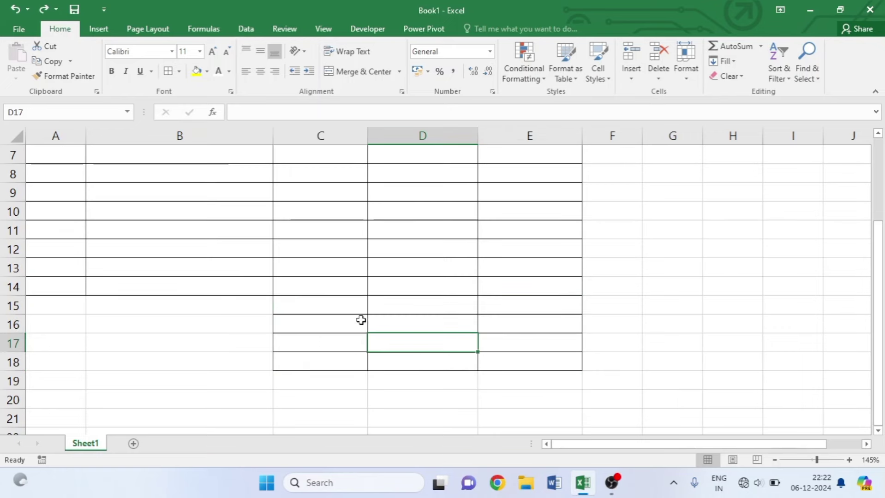
pyautogui.click(318, 309)
pyautogui.moveTo(318, 309); pyautogui.dragTo(436, 309)
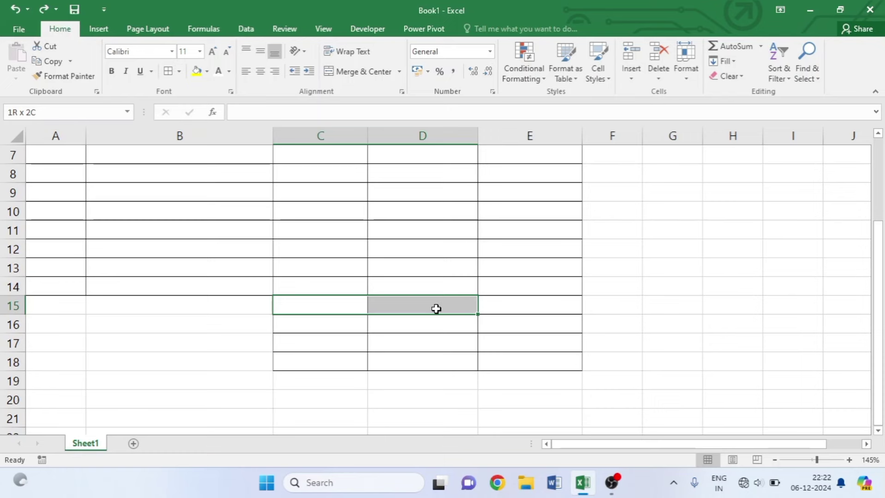
pyautogui.click(364, 72)
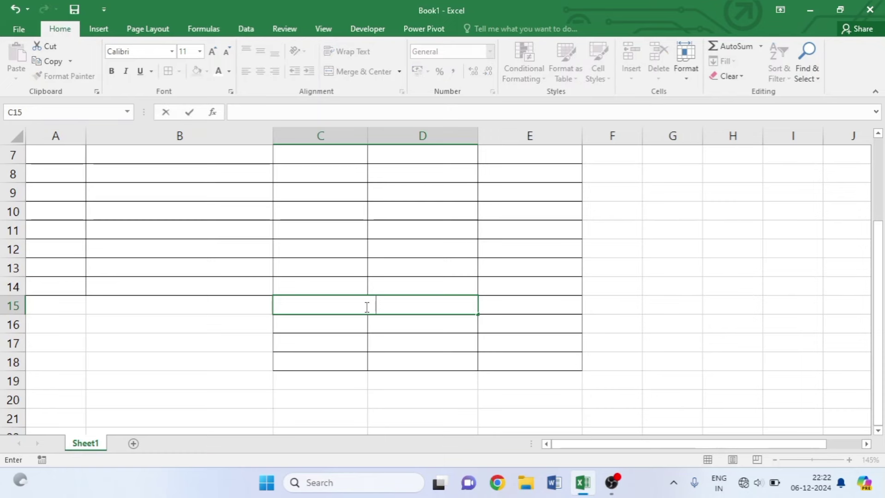
pyautogui.write('TOTAL')
pyautogui.write('AMOU')
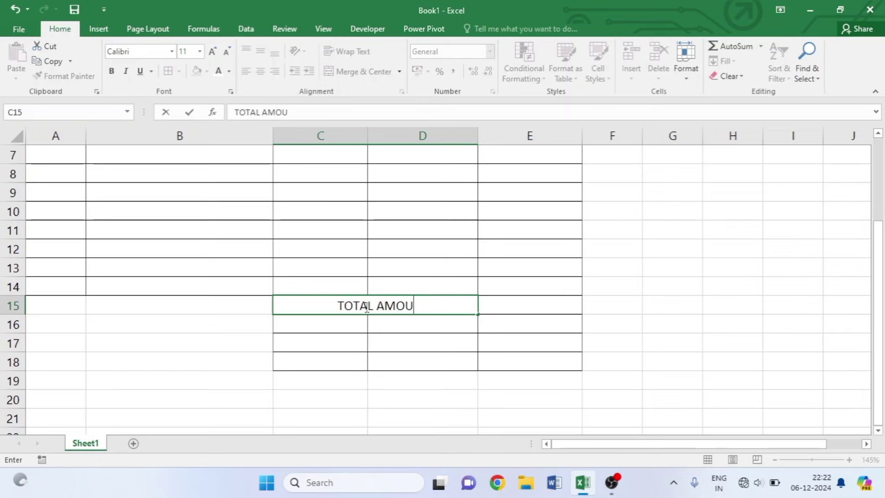
pyautogui.write('NT')
pyautogui.press('Return')
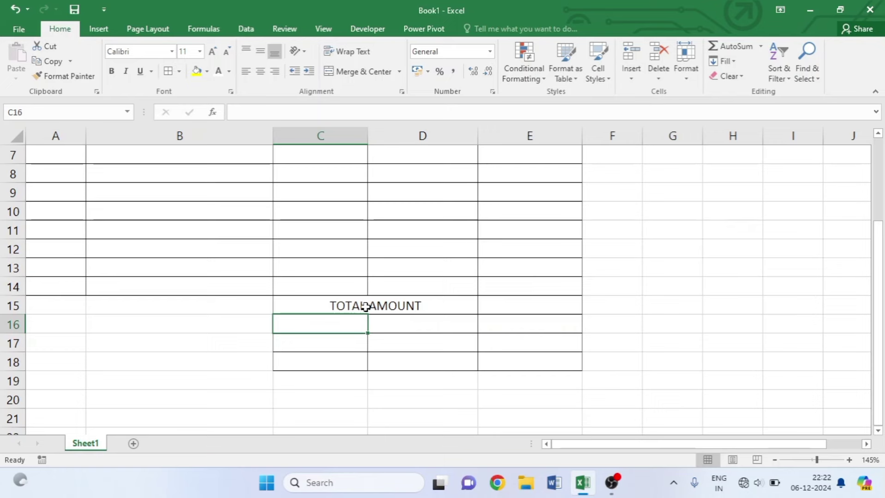
# Add SGST and CGST labels below, then GRAND TOTAL in merged C18:D18
pyautogui.write('S')
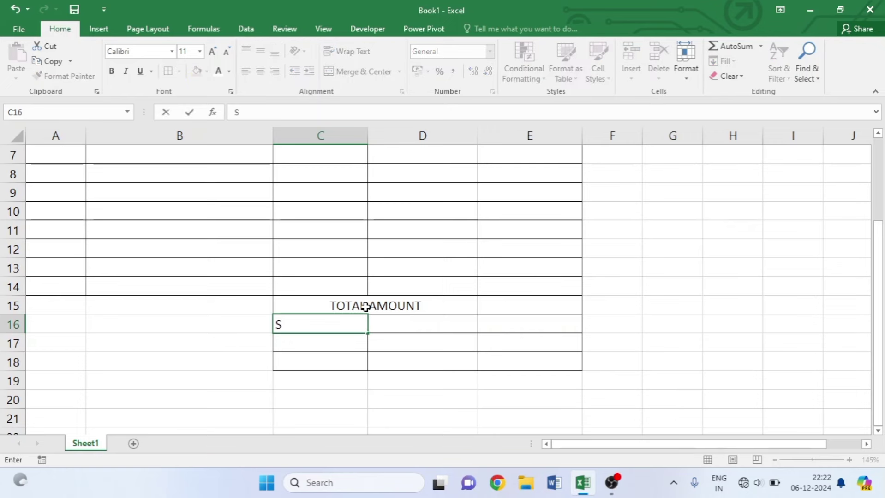
pyautogui.write('GST')
pyautogui.press('Return')
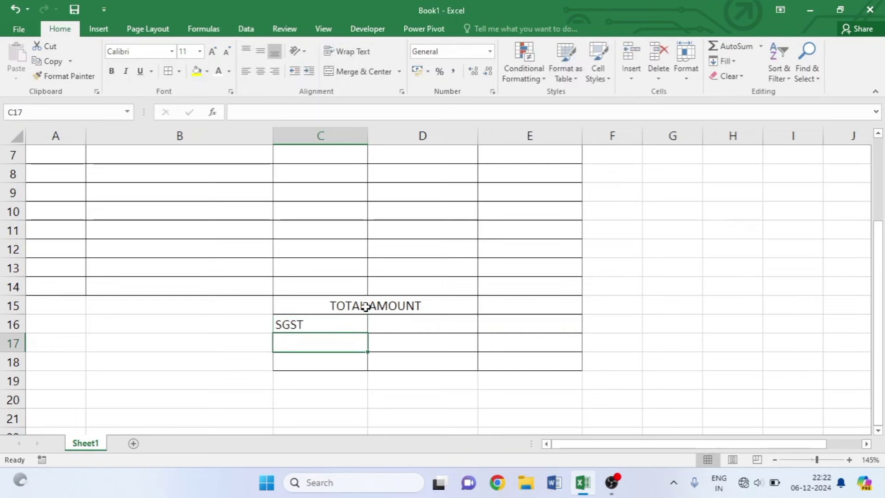
pyautogui.write('CS')
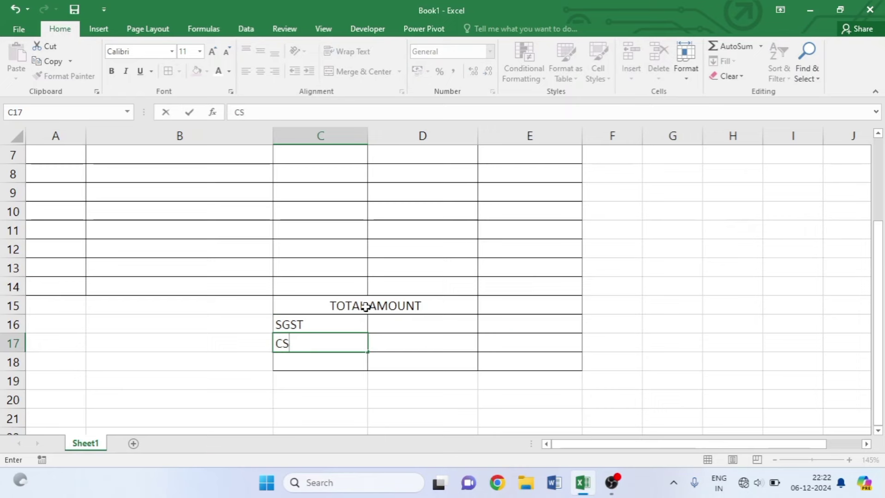
pyautogui.write('GST')
pyautogui.press('Return')
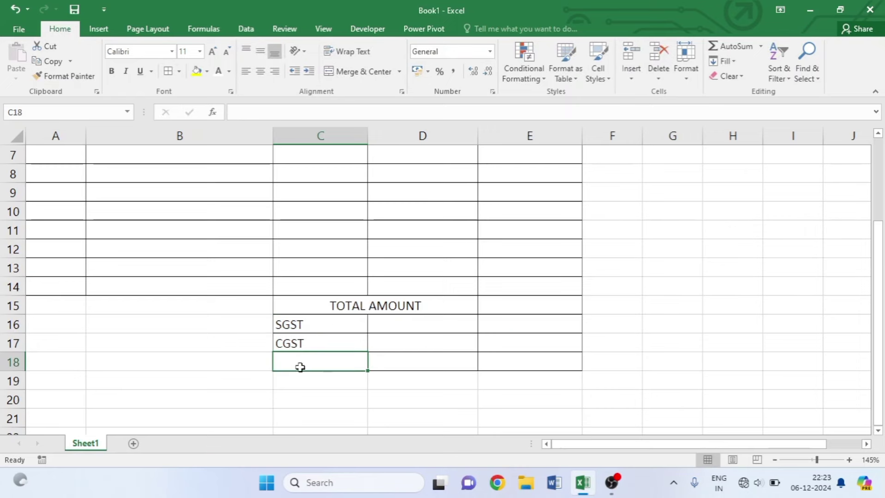
pyautogui.moveTo(299, 367); pyautogui.dragTo(420, 364)
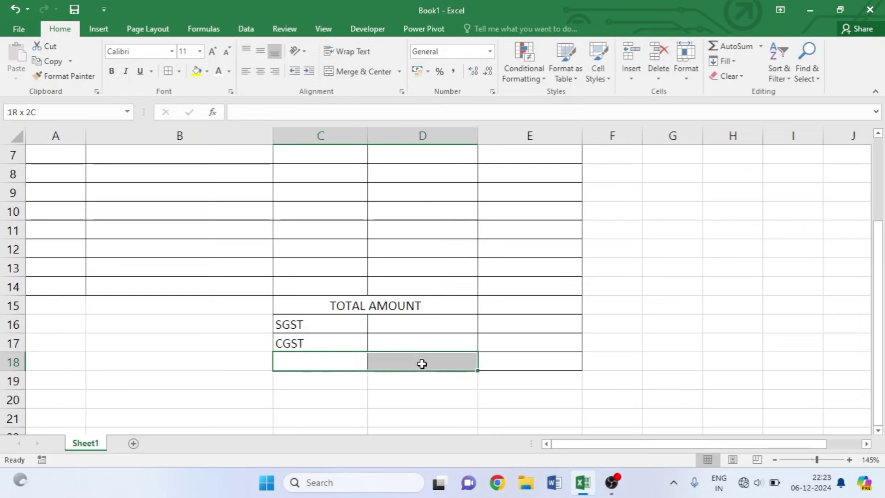
pyautogui.click(343, 71)
pyautogui.write('G')
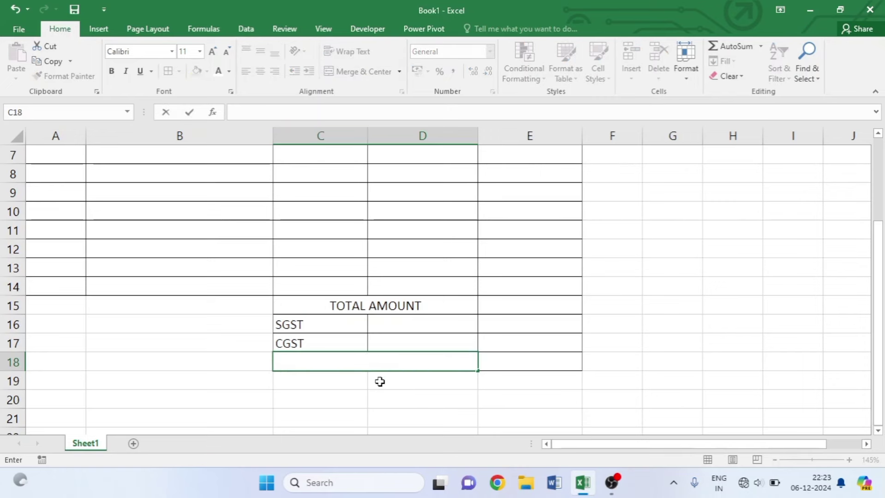
pyautogui.write('RAN')
pyautogui.write('D TOTAL')
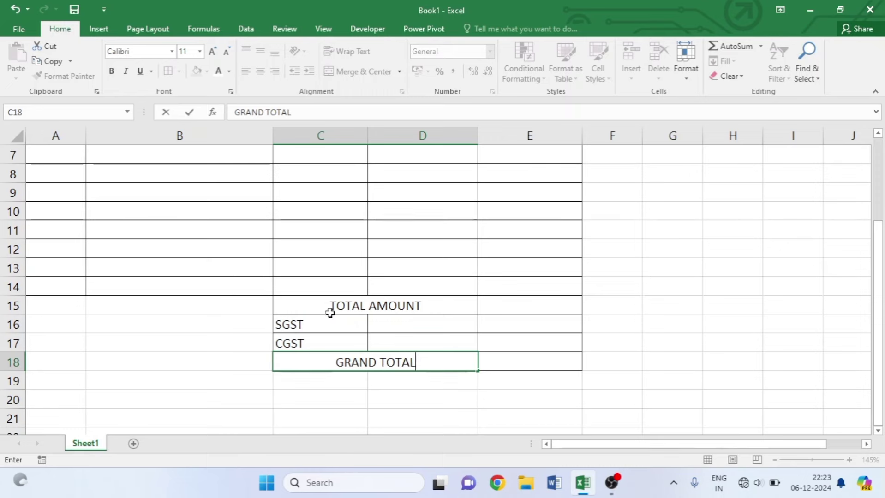
# Bold C15:E18, fill the TOTAL AMOUNT row green and SGST/CGST labels light blue
pyautogui.moveTo(330, 311)
pyautogui.mouseDown()
pyautogui.moveTo(547, 335)
pyautogui.moveTo(549, 362)
pyautogui.mouseUp()
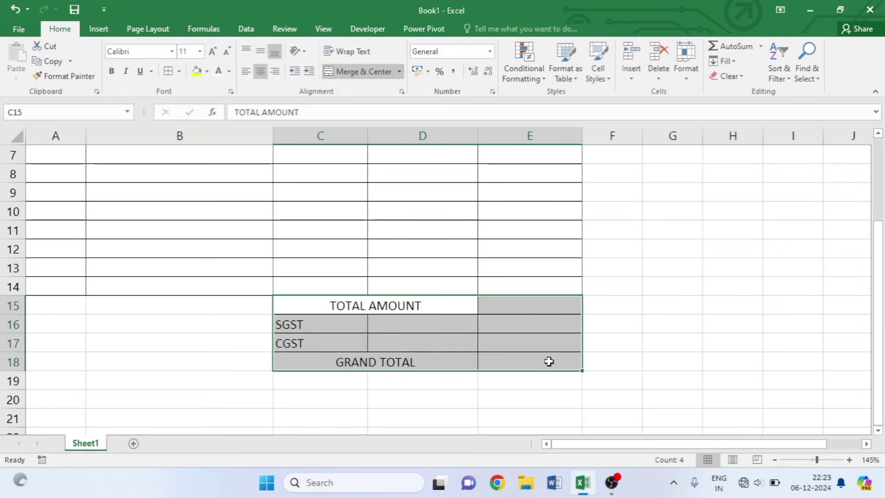
pyautogui.click(112, 72)
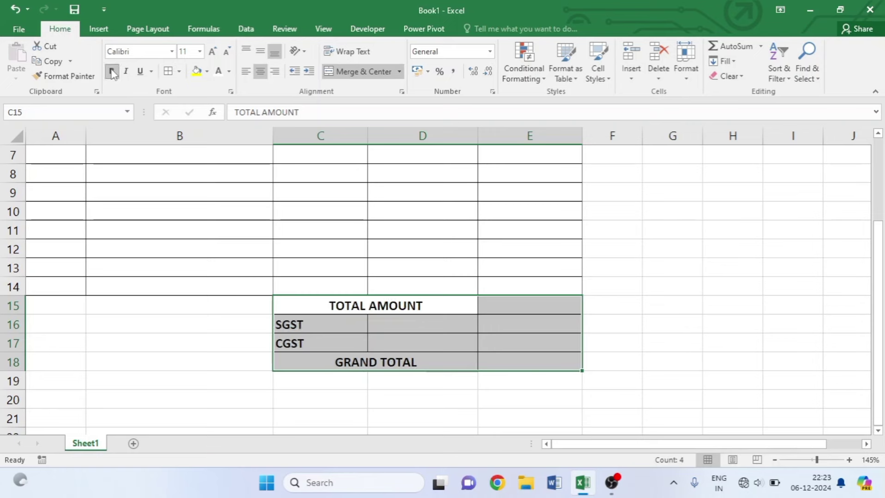
pyautogui.moveTo(378, 309); pyautogui.dragTo(530, 306)
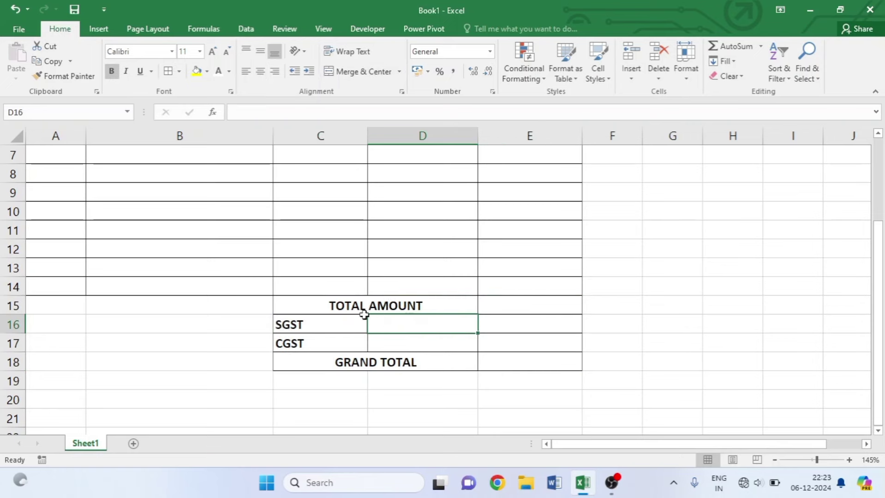
pyautogui.click(207, 71)
pyautogui.click(197, 197)
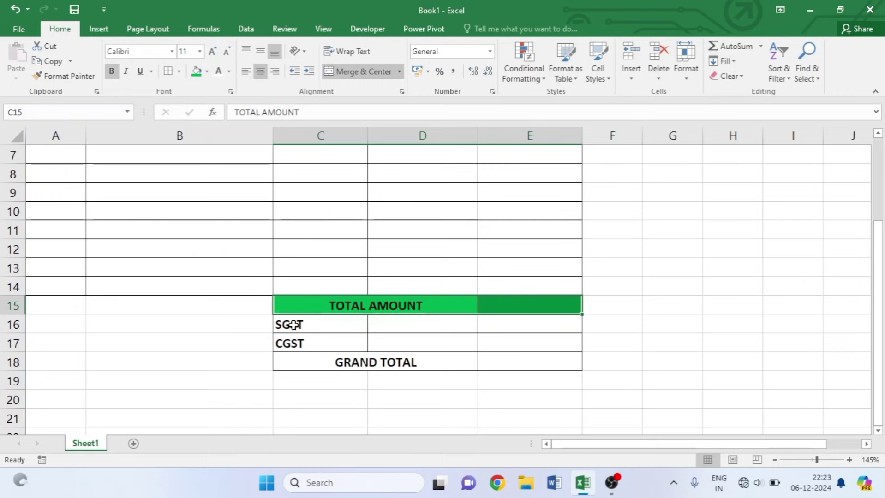
pyautogui.moveTo(293, 325); pyautogui.dragTo(446, 350)
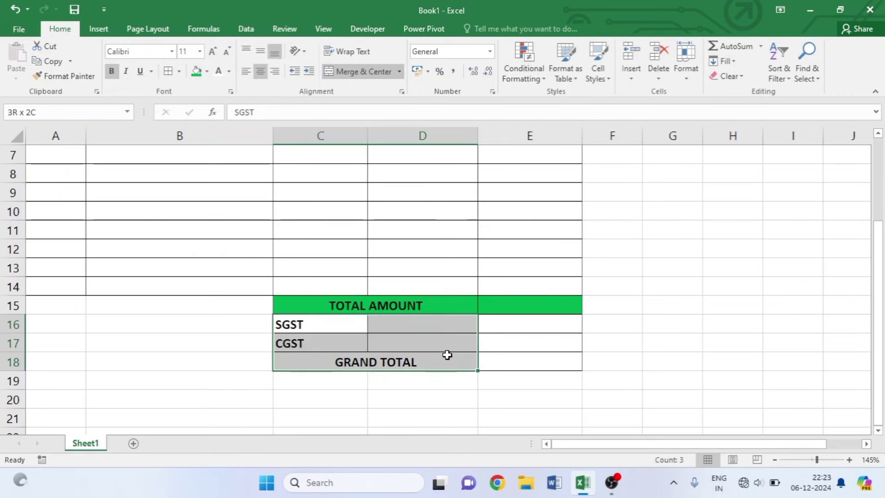
pyautogui.click(207, 71)
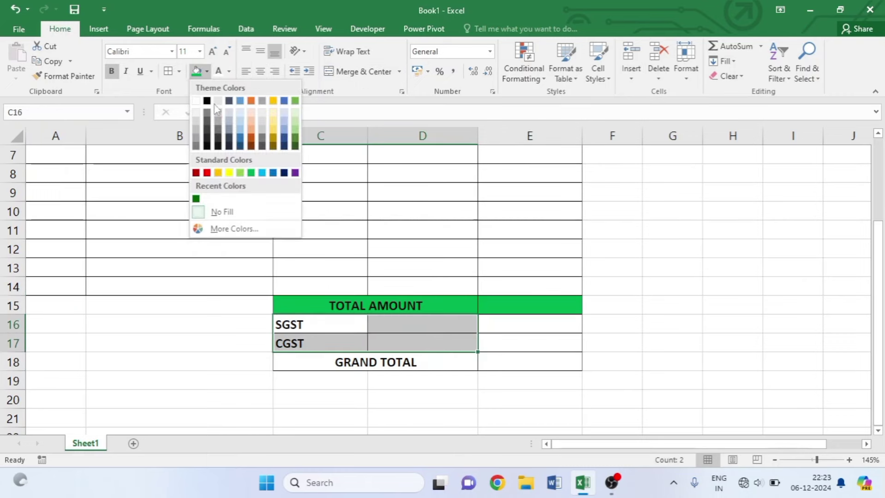
pyautogui.click(239, 116)
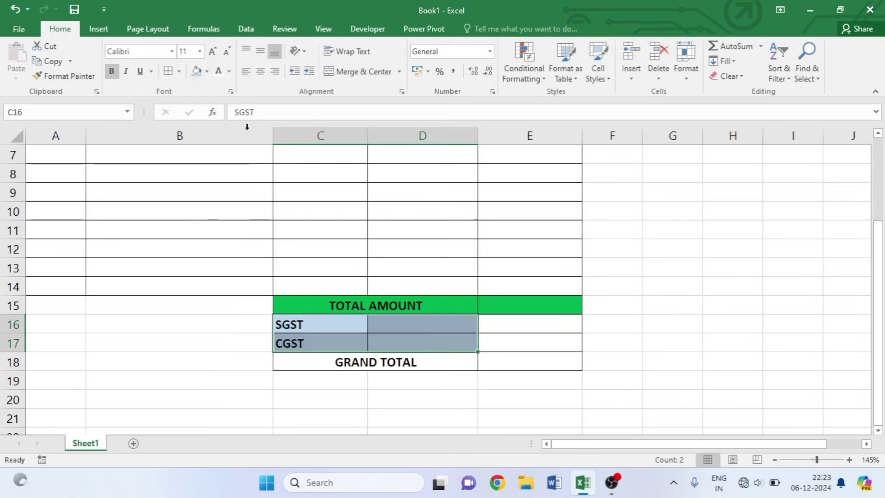
# Fill E16:E17 yellow and the GRAND TOTAL row dark blue with white text
pyautogui.click(551, 327)
pyautogui.moveTo(551, 334); pyautogui.dragTo(549, 344)
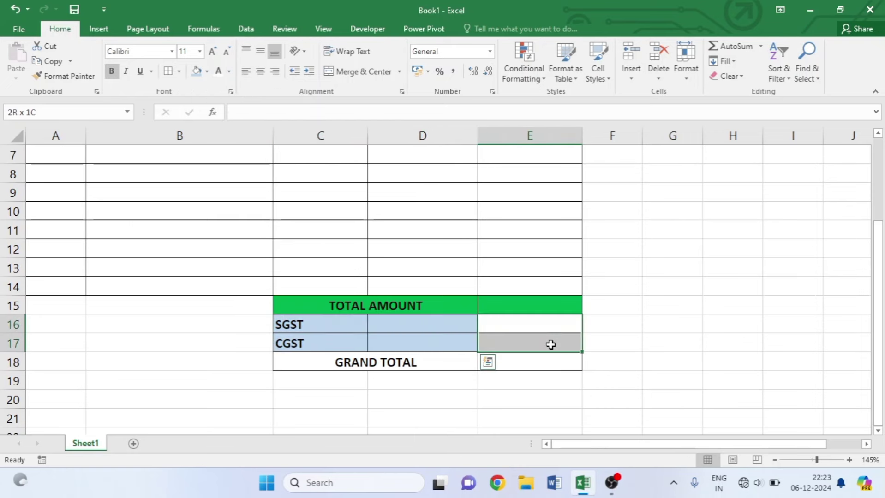
pyautogui.click(207, 71)
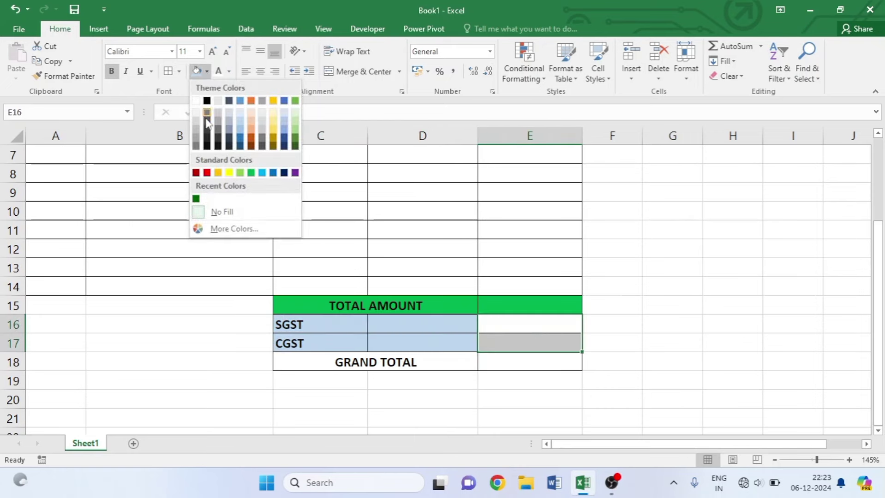
pyautogui.click(228, 174)
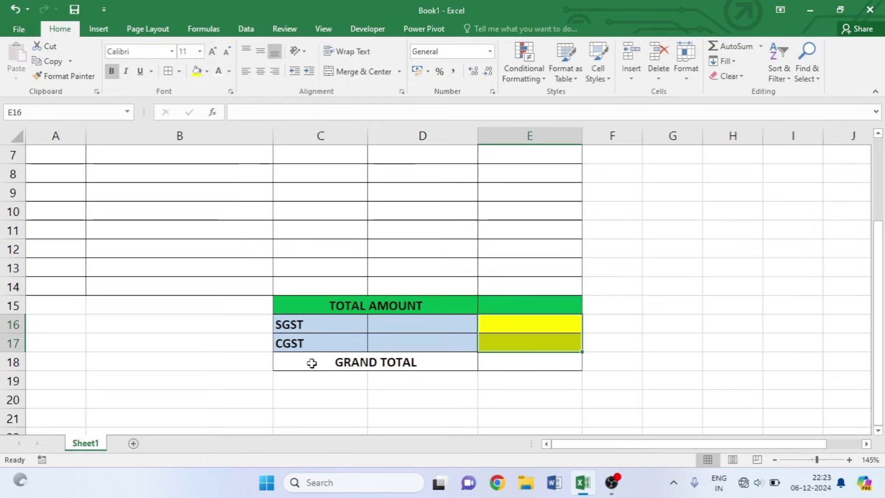
pyautogui.moveTo(312, 363); pyautogui.dragTo(496, 362)
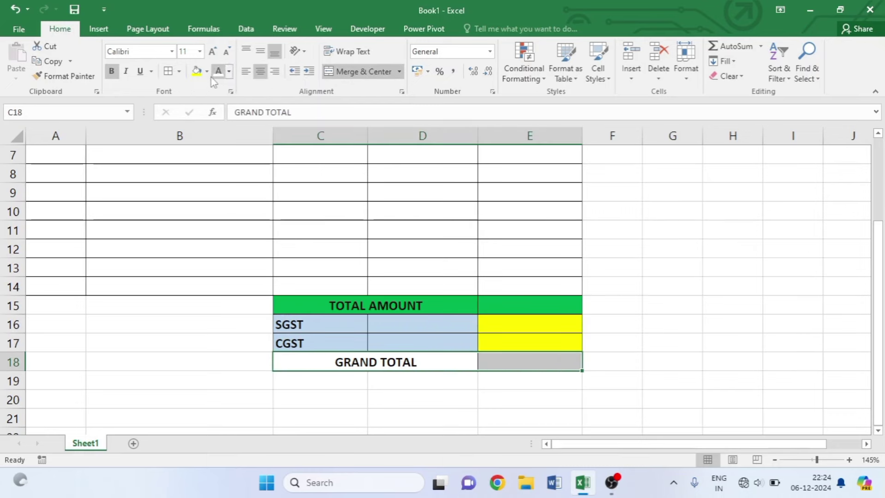
pyautogui.click(206, 72)
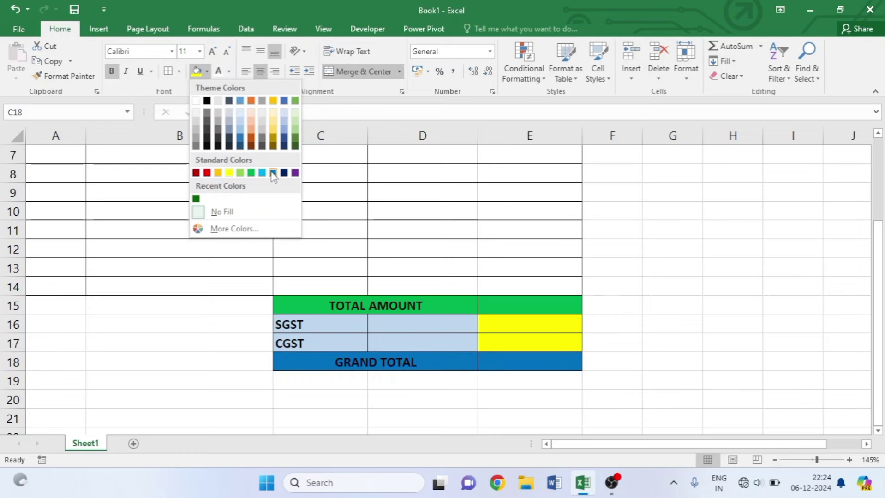
pyautogui.click(284, 173)
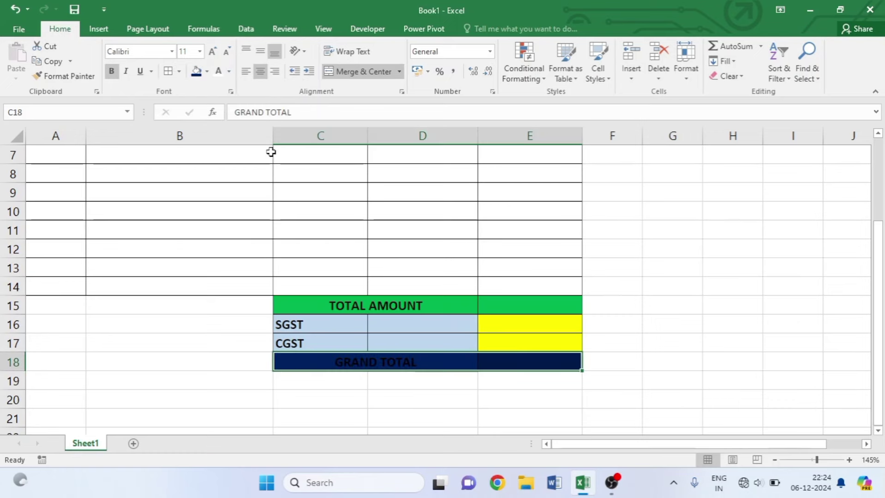
pyautogui.click(218, 73)
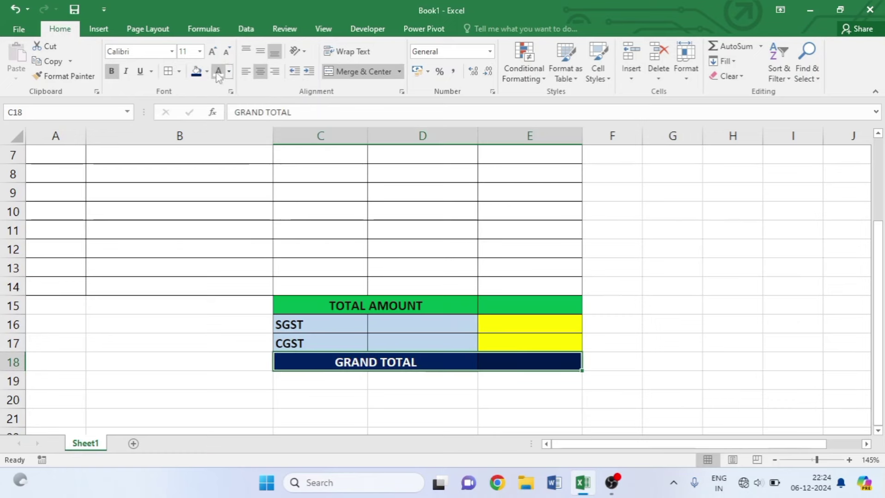
pyautogui.click(492, 369)
pyautogui.scroll(-1, 65, 349)
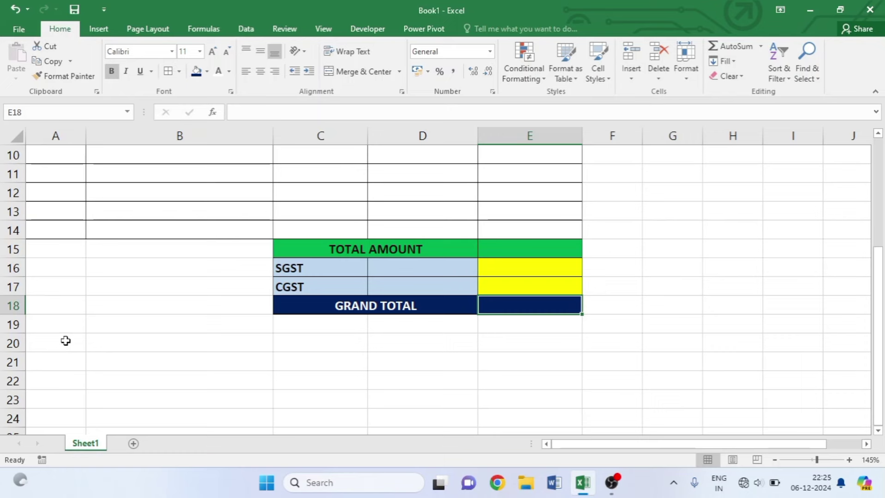
# Merge A20:B20 and enter the heading 'TERM & CONDITION:'
pyautogui.moveTo(66, 341); pyautogui.dragTo(159, 343)
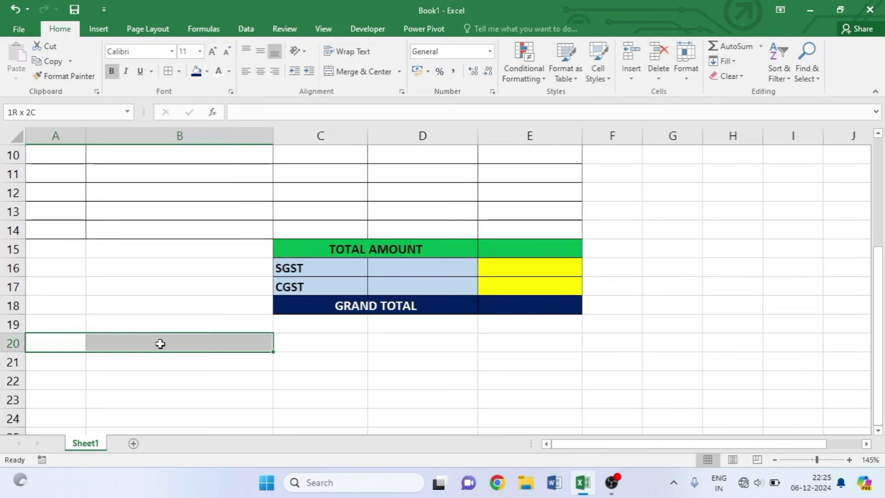
pyautogui.click(357, 72)
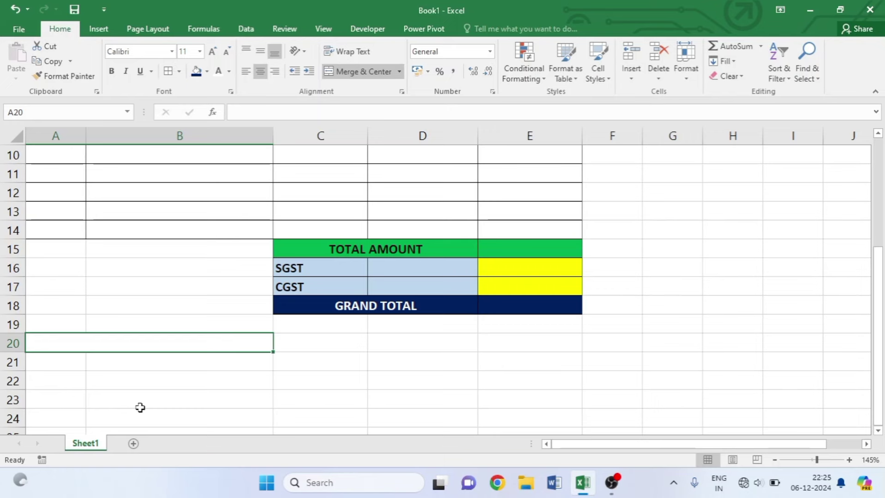
pyautogui.write('tERM & CONDITIONS')
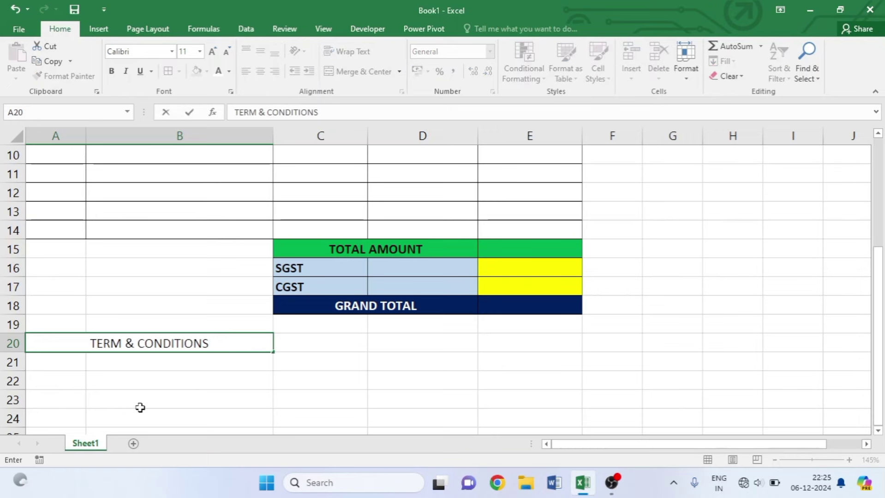
pyautogui.press('BackSpace')
pyautogui.write(':')
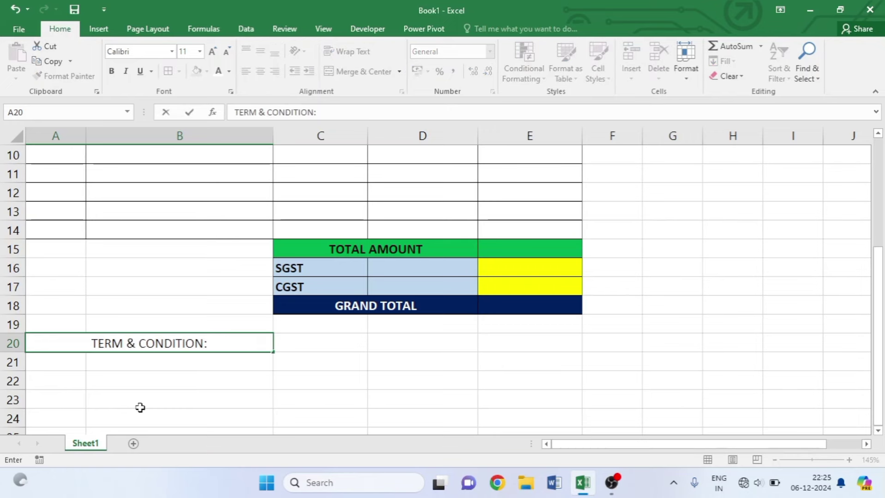
pyautogui.scroll(-1, 135, 404)
pyautogui.click(91, 291)
# Merge rows 21–23 across A:B and enter '1) Goods would not be return once sold.'
pyautogui.moveTo(65, 306)
pyautogui.mouseDown()
pyautogui.moveTo(154, 315)
pyautogui.moveTo(157, 345)
pyautogui.mouseUp()
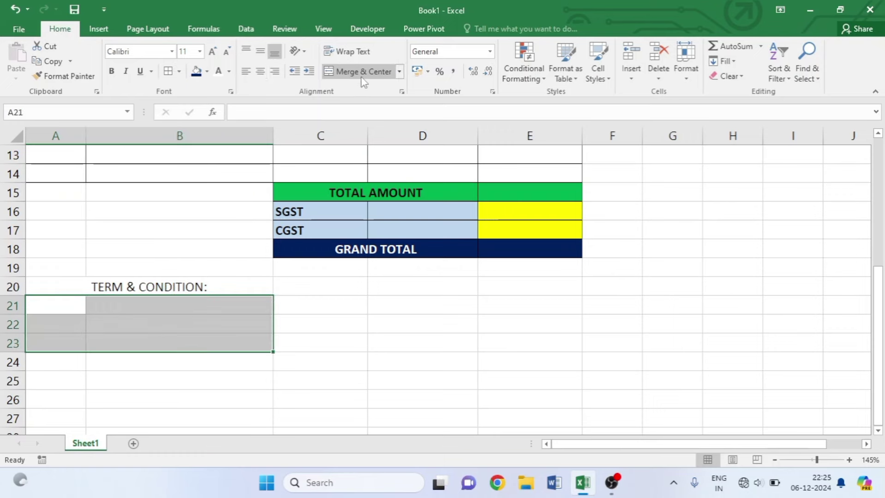
pyautogui.click(399, 72)
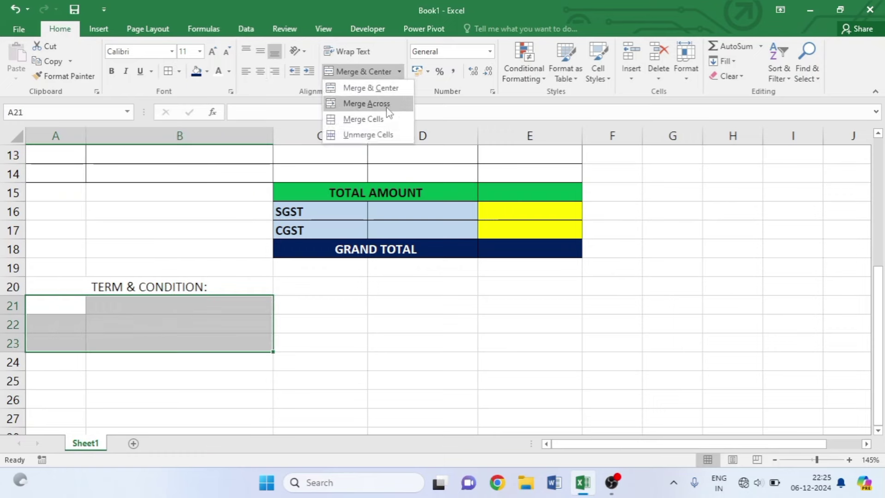
pyautogui.click(345, 106)
pyautogui.click(116, 309)
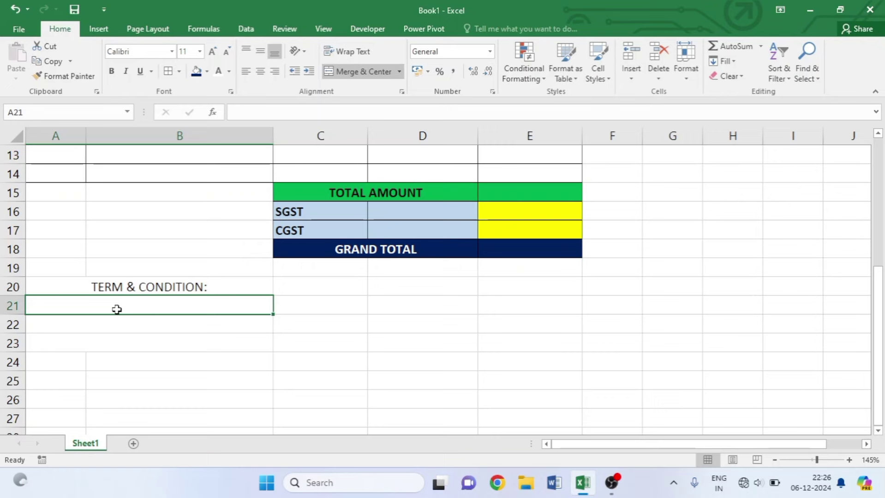
pyautogui.write('1) ')
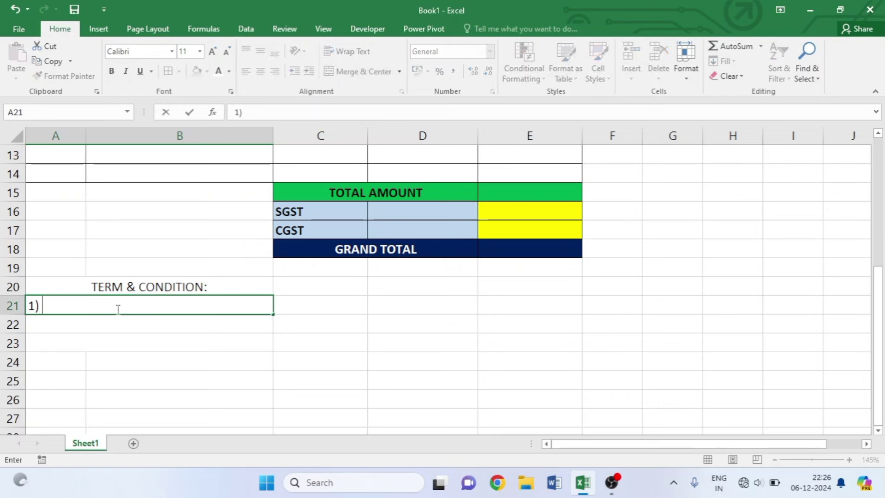
pyautogui.write('Goods ')
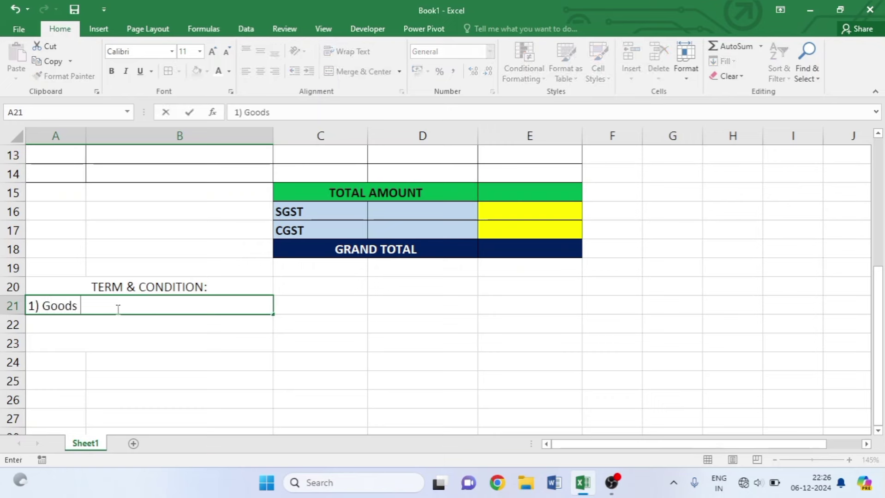
pyautogui.write('would')
pyautogui.press('BackSpace')
pyautogui.write('d not be r')
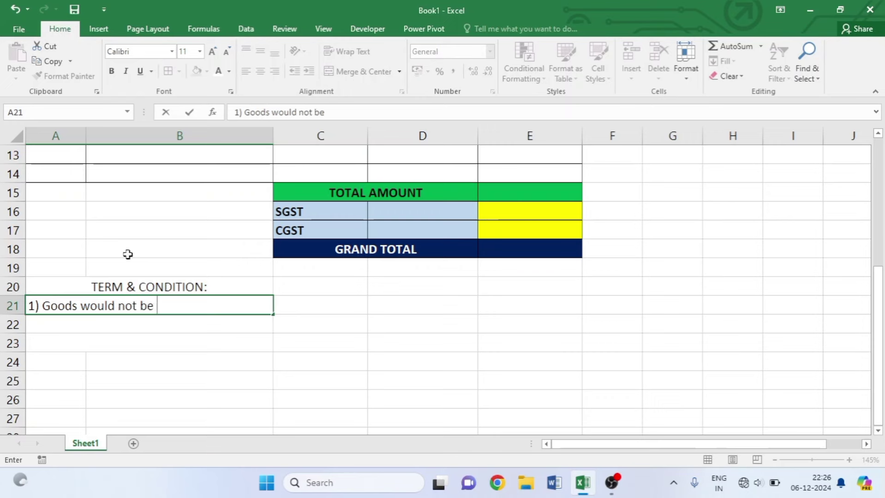
pyautogui.write('etu')
pyautogui.write('rn onc')
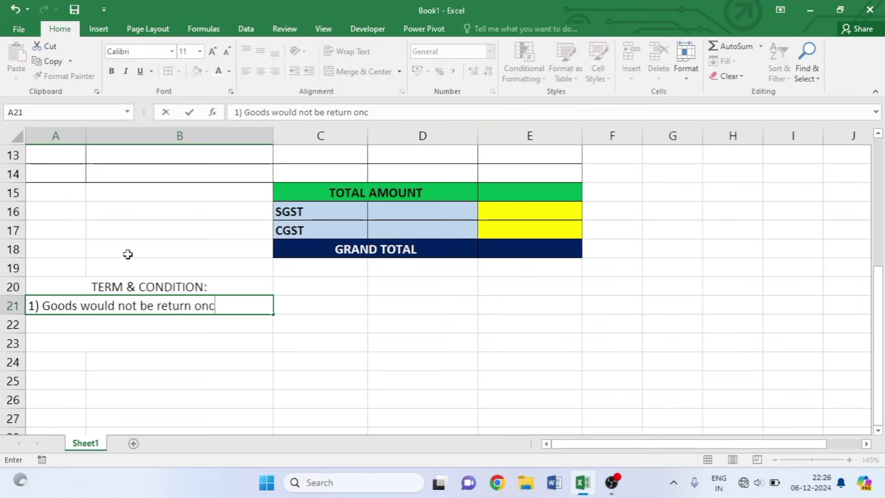
pyautogui.write('e sol')
pyautogui.write('d.')
pyautogui.hotkey('ctrl', 'Return')
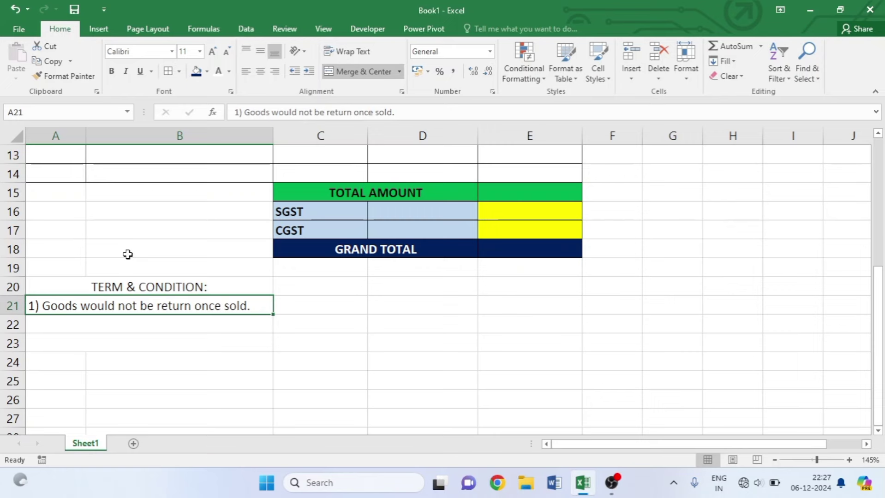
# In row 22, add term 2: warranties claimed only by the brand's service center
pyautogui.press('Down')
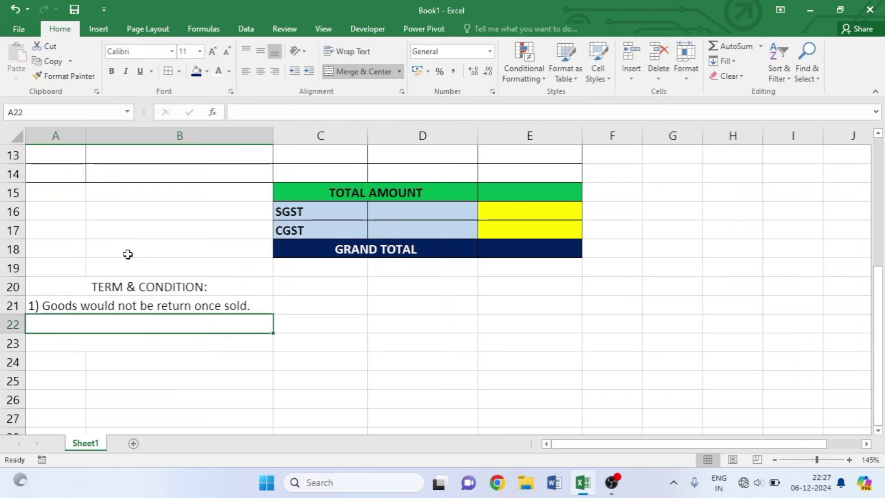
pyautogui.write('2) ')
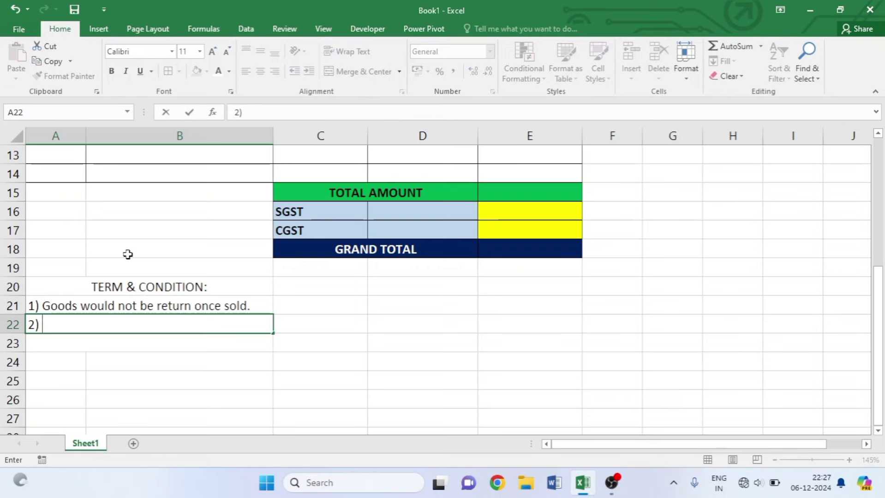
pyautogui.write('All ')
pyautogui.write('the w')
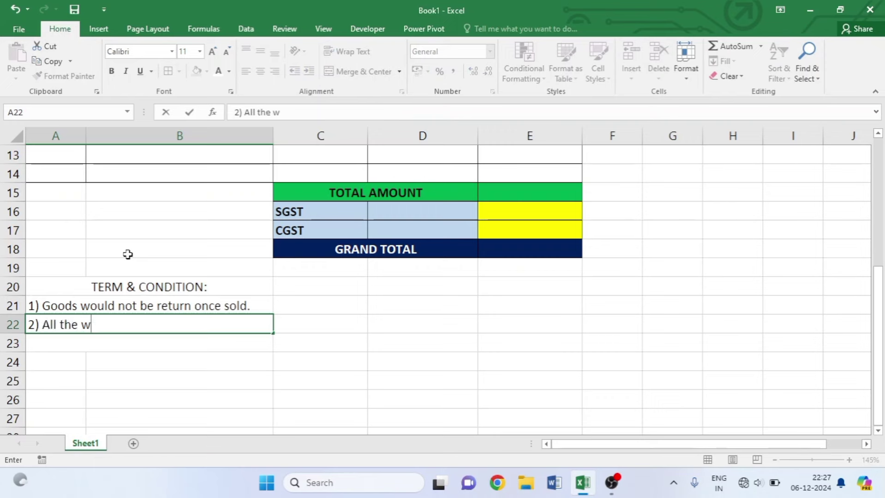
pyautogui.write('arr')
pyautogui.write('anties')
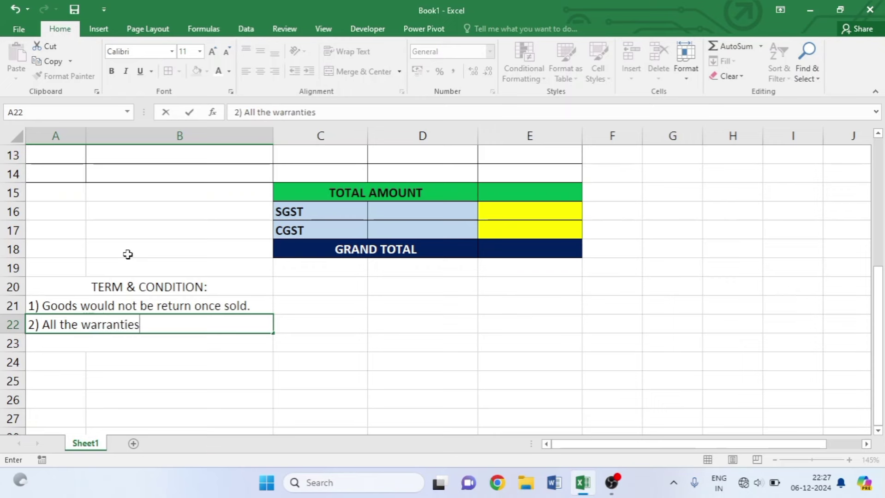
pyautogui.write(' would')
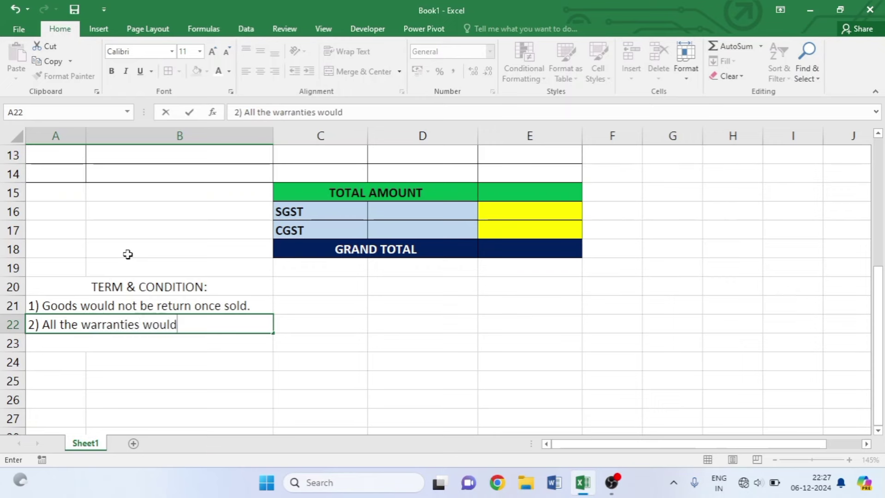
pyautogui.write(' be ')
pyautogui.write('clam')
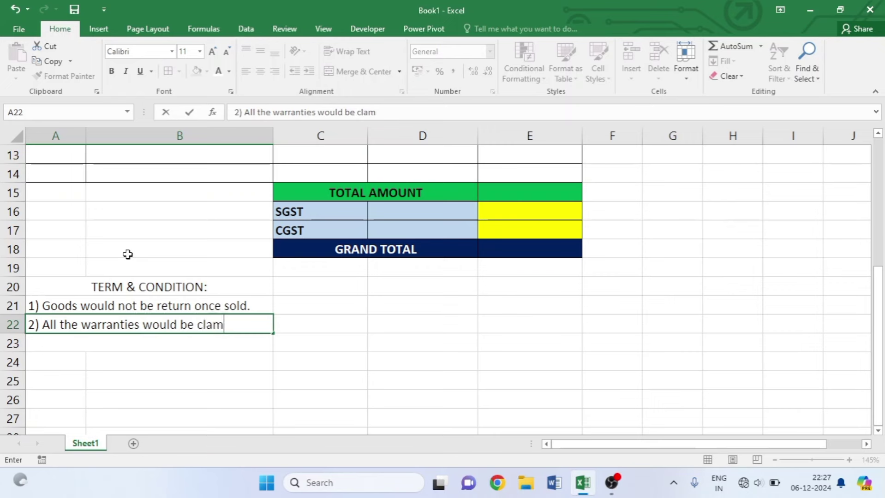
pyautogui.press('BackSpace')
pyautogui.write('imed o')
pyautogui.write('nl')
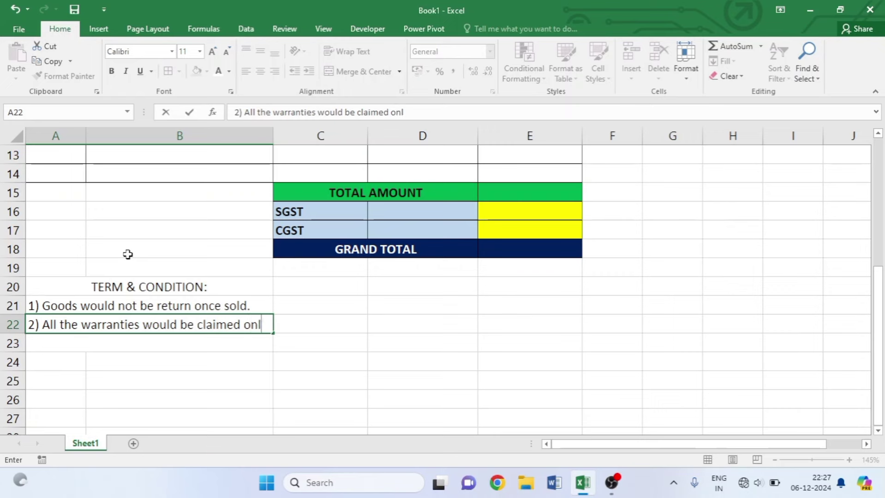
pyautogui.write('u')
pyautogui.write('y ')
pyautogui.write('by serv')
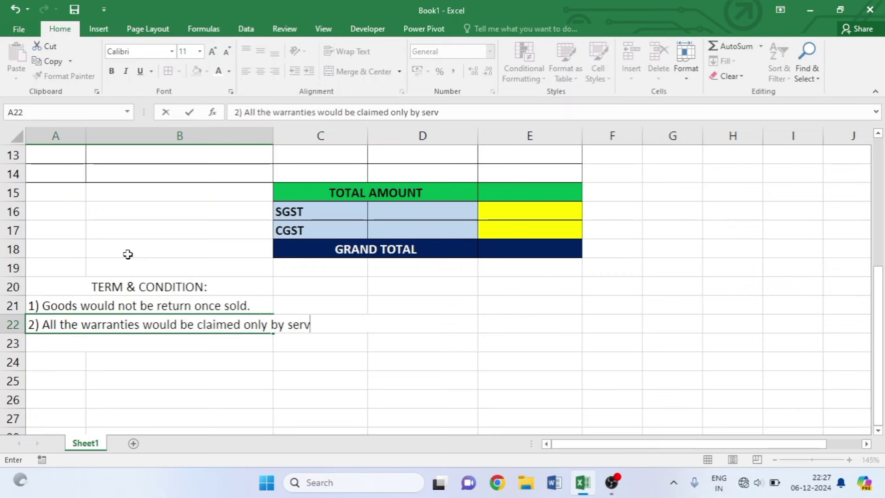
pyautogui.press('BackSpace')
pyautogui.write('e ')
pyautogui.write('center')
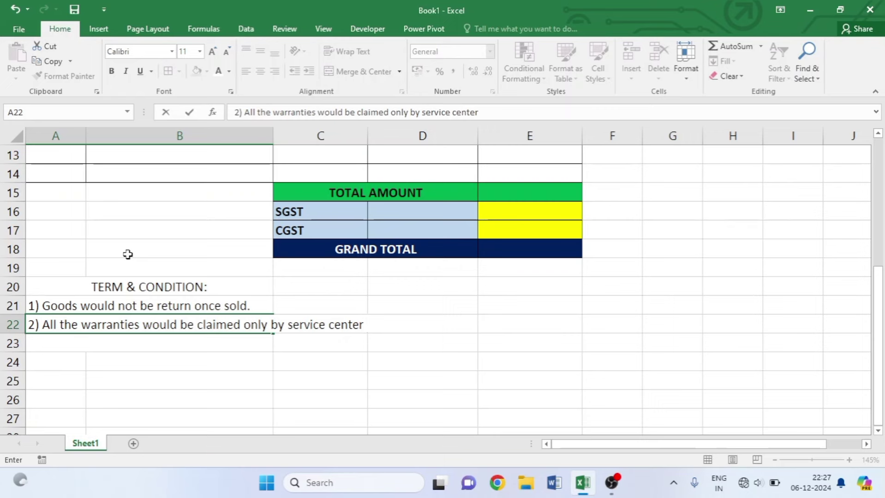
pyautogui.write(' of the bra')
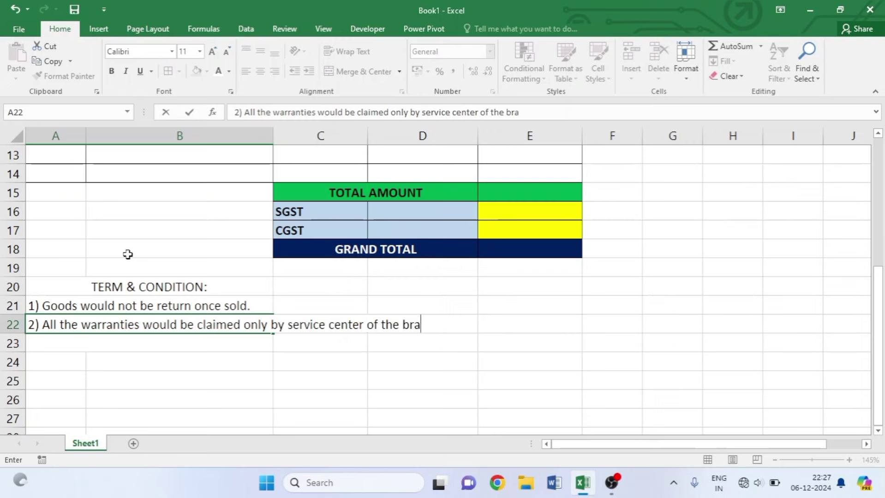
pyautogui.write('nd.')
pyautogui.press('Return')
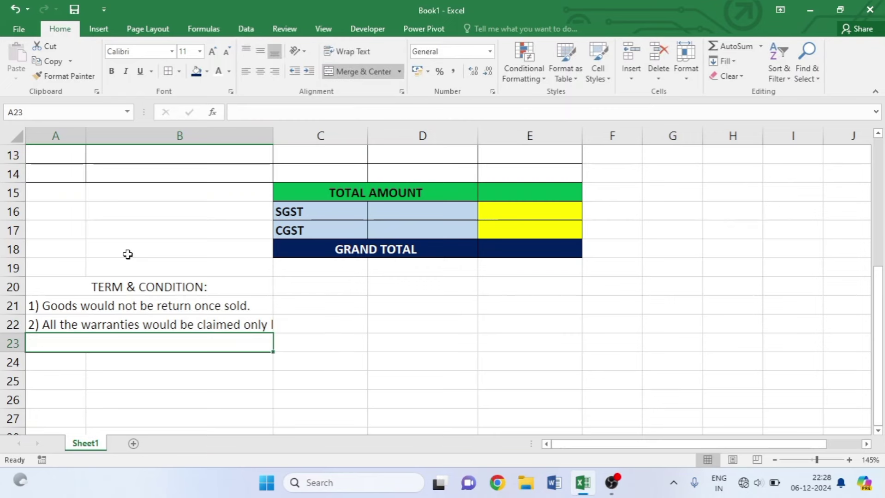
# In row 23, add '3) Credit card are not allowed as a payment method.'
pyautogui.write('3')
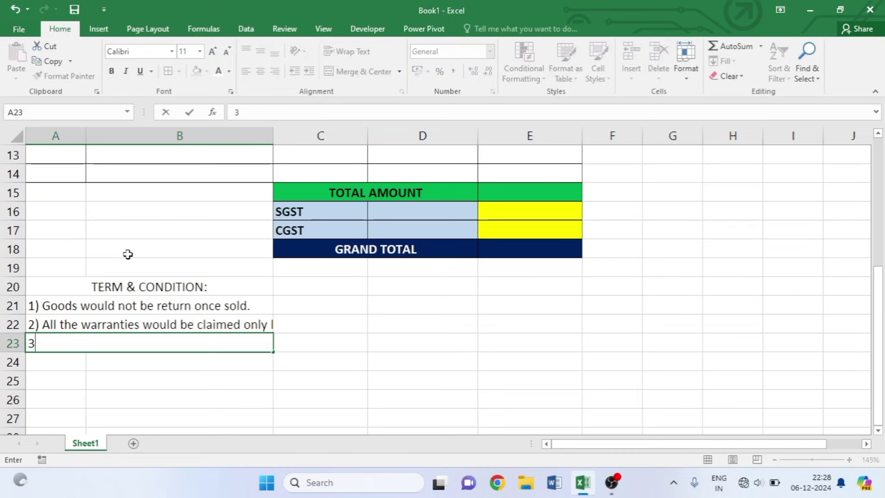
pyautogui.write(') ')
pyautogui.write('Credit')
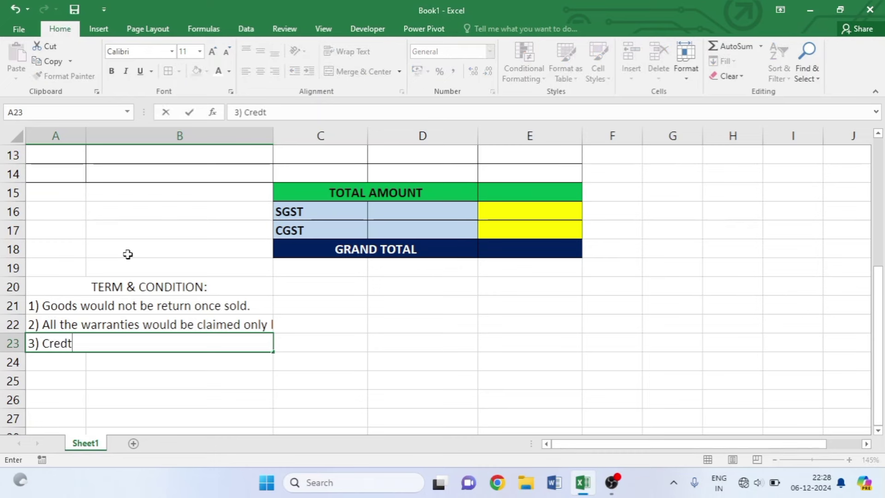
pyautogui.press('BackSpace')
pyautogui.write('t c')
pyautogui.write('ard t')
pyautogui.press('BackSpace')
pyautogui.write('are not ')
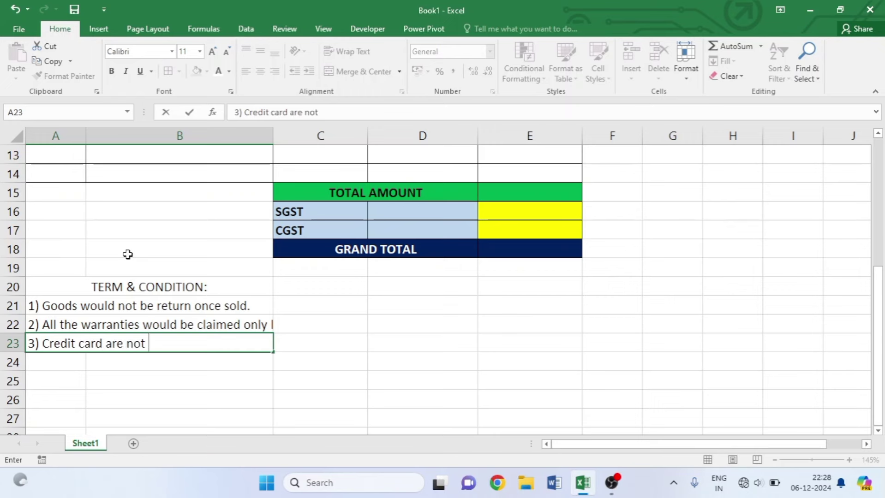
pyautogui.write('allowe')
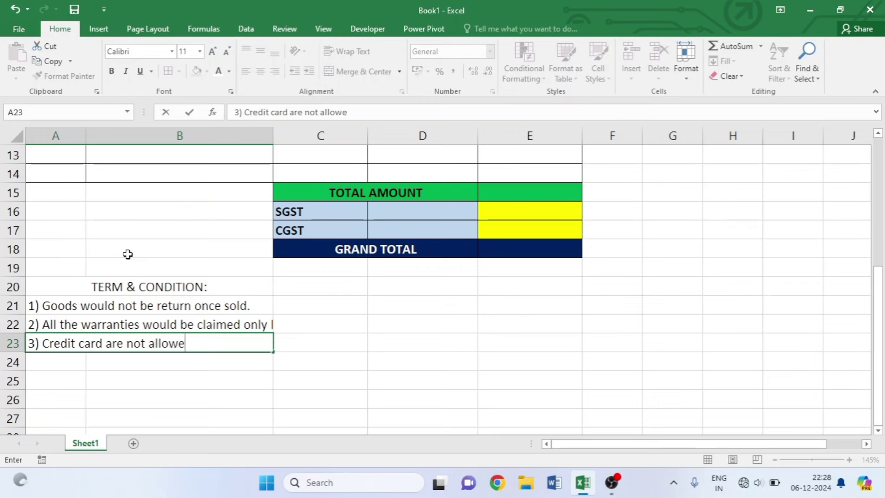
pyautogui.write('d as a')
pyautogui.write(' paym')
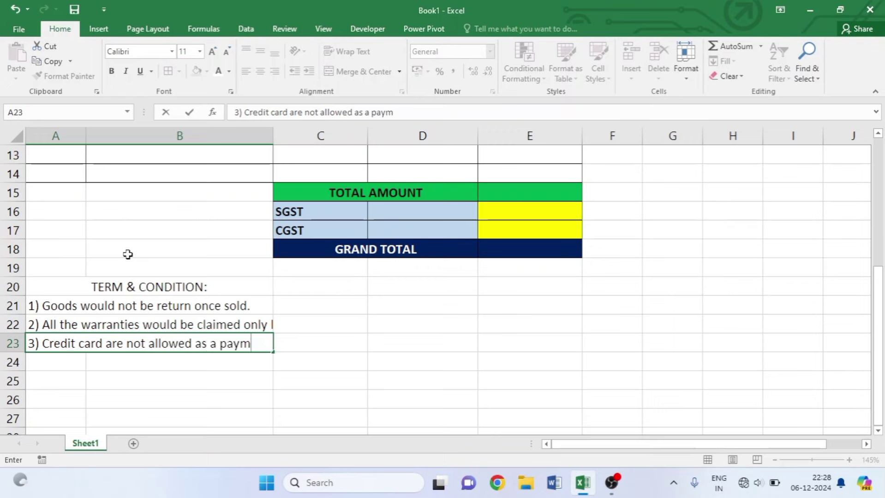
pyautogui.write('ent')
pyautogui.write(' meth')
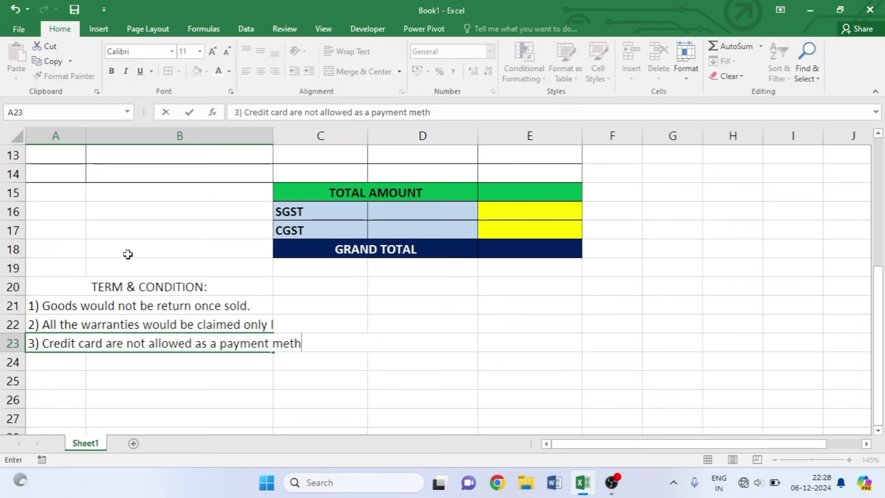
pyautogui.write('od.')
pyautogui.press('Return')
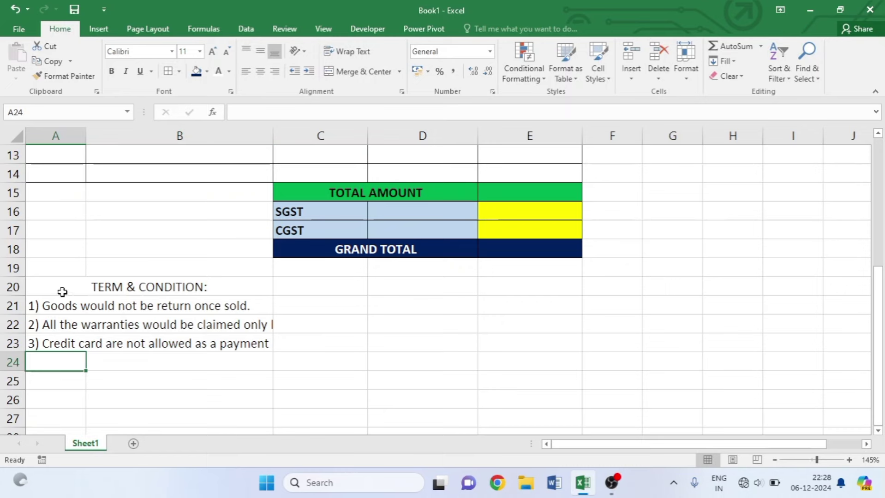
# Set the terms to 8-point, merge A22:C22 for the warranty term, and bold the heading
pyautogui.moveTo(62, 292); pyautogui.dragTo(164, 343)
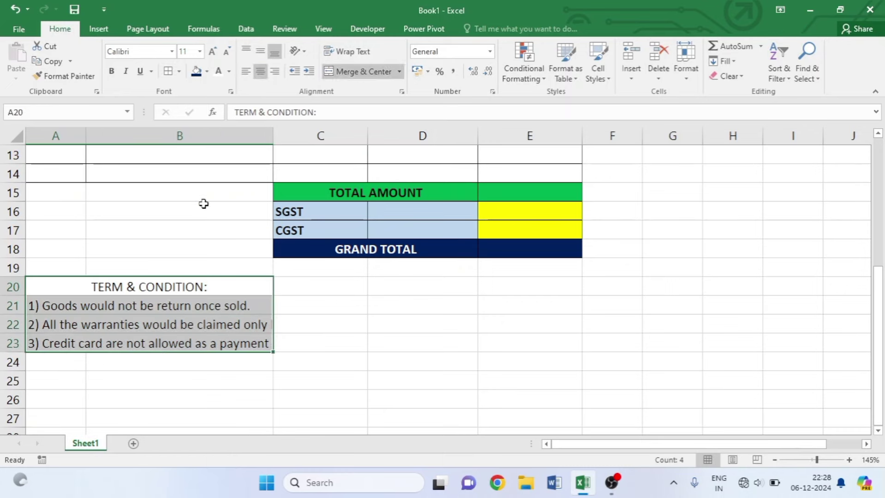
pyautogui.click(226, 51)
pyautogui.click(226, 50)
pyautogui.click(226, 51)
pyautogui.moveTo(153, 326); pyautogui.dragTo(318, 325)
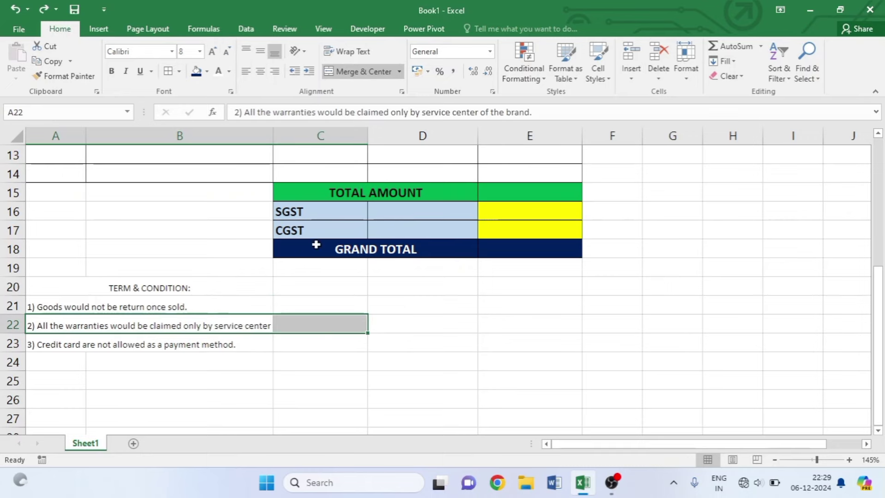
pyautogui.click(374, 73)
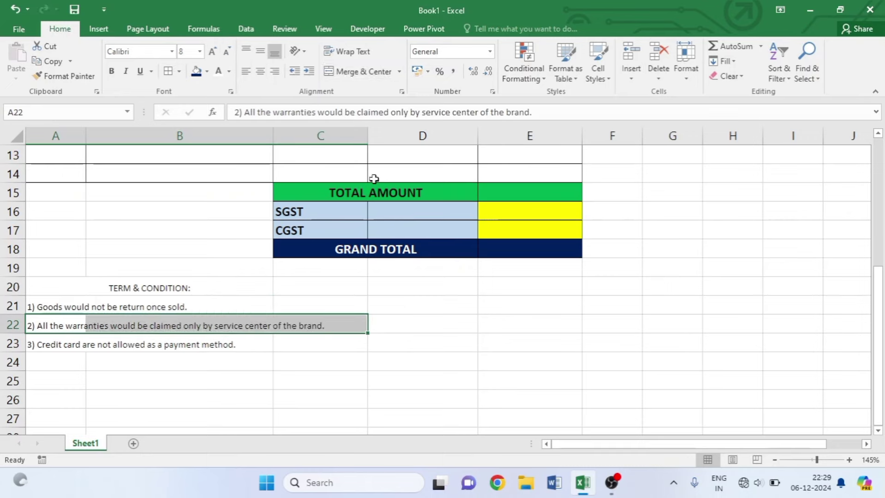
pyautogui.click(355, 360)
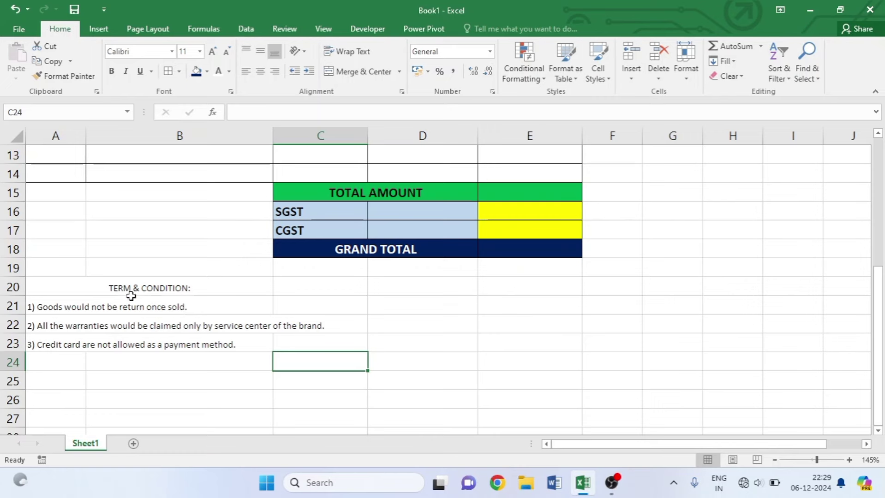
pyautogui.click(134, 282)
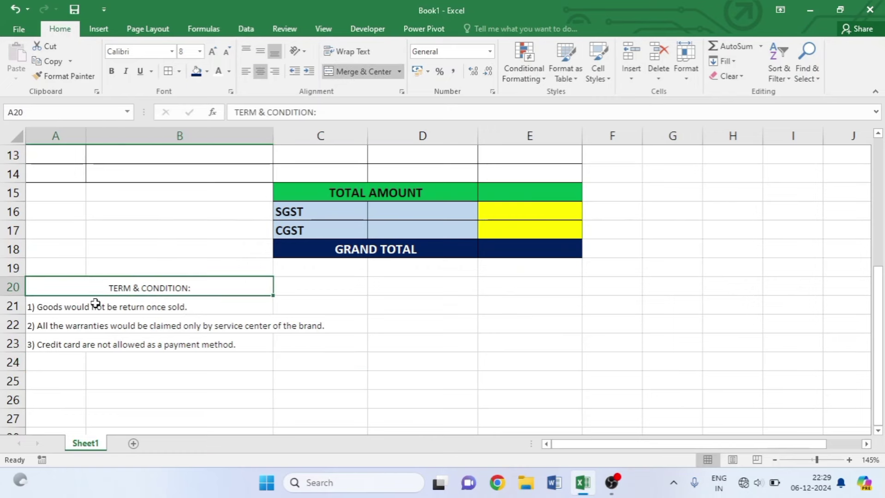
pyautogui.click(111, 72)
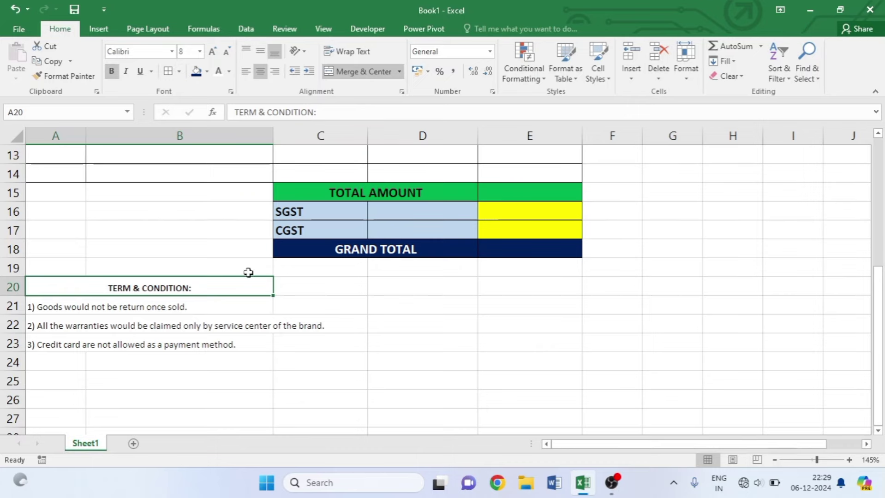
# Enter serial numbers 1, 2, 3, 4 and 5 in cells A5 through A9
pyautogui.scroll(3, 382, 257)
pyautogui.scroll(1, 372, 267)
pyautogui.scroll(-1, 325, 270)
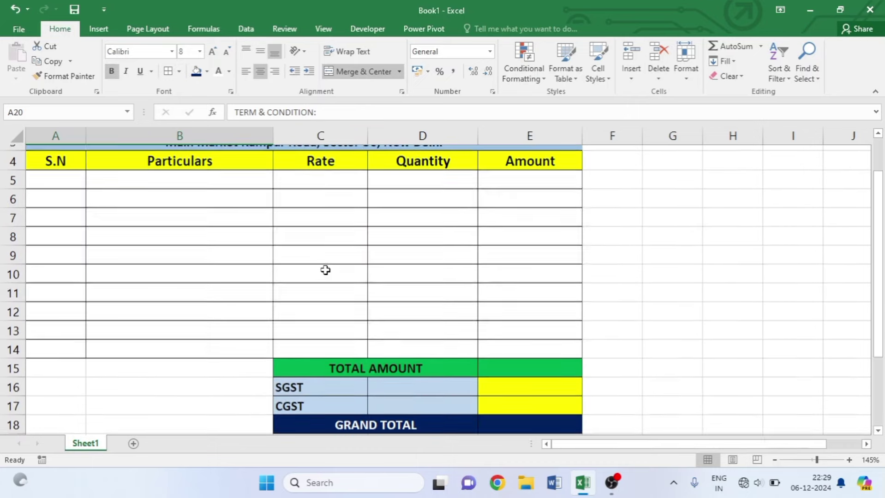
pyautogui.scroll(1, 93, 247)
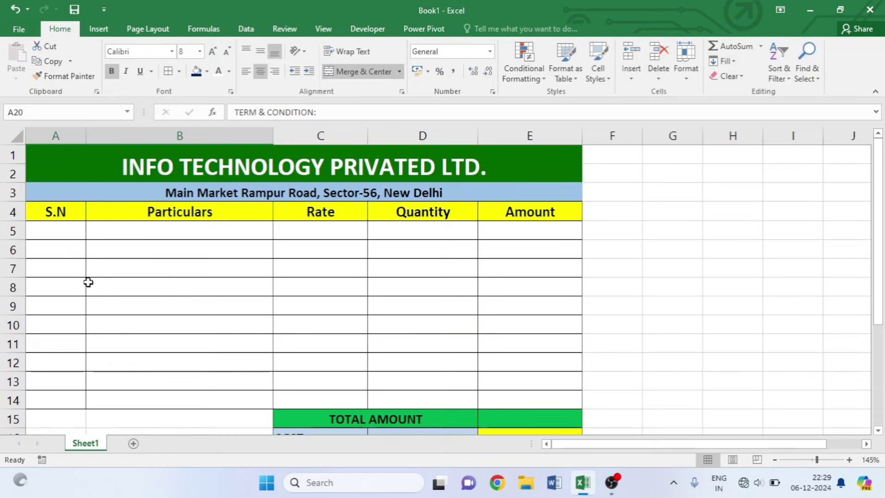
pyautogui.click(55, 232)
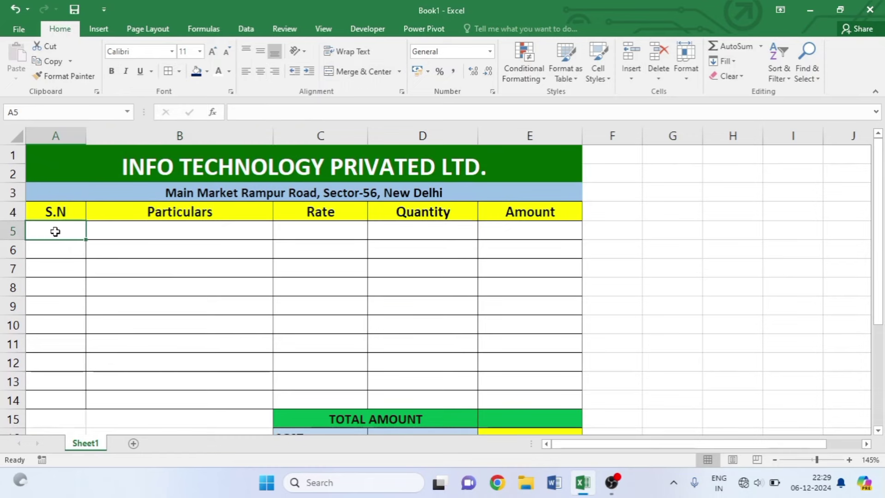
pyautogui.write('1')
pyautogui.press('Return')
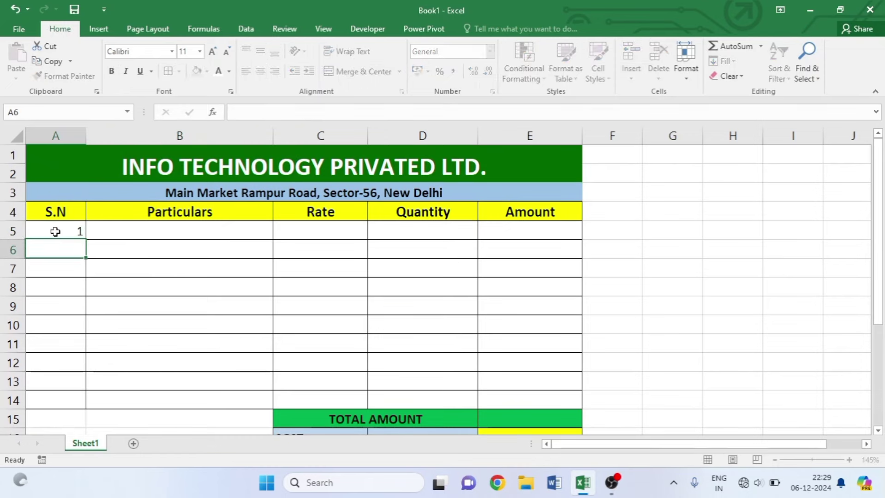
pyautogui.write('2')
pyautogui.press('Return')
pyautogui.write('3')
pyautogui.press('Return')
pyautogui.write('4')
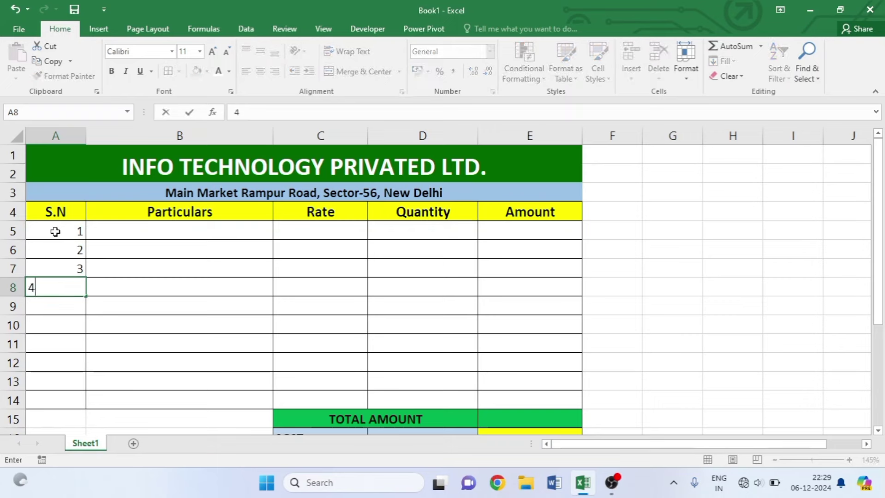
pyautogui.press('Return')
pyautogui.write('5')
pyautogui.press('Return')
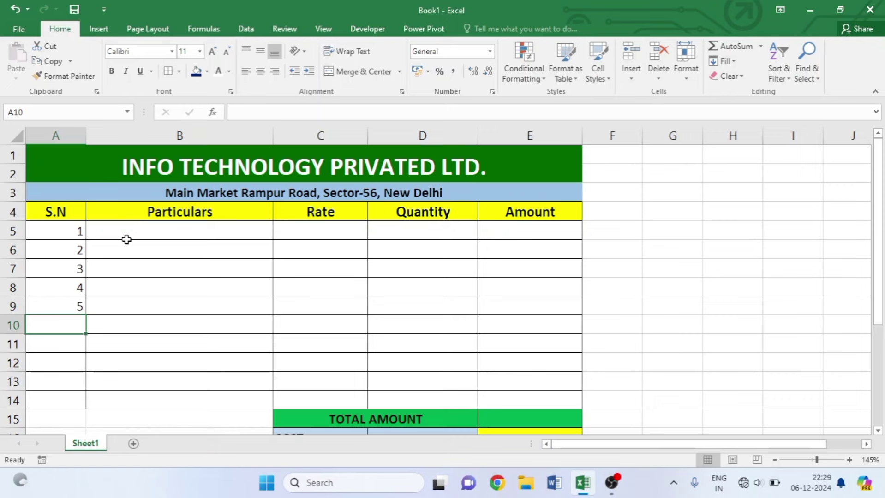
# Enter Mouse ( HPS500 Wireless) in B5 with rate 560 and quantity 50
pyautogui.click(131, 230)
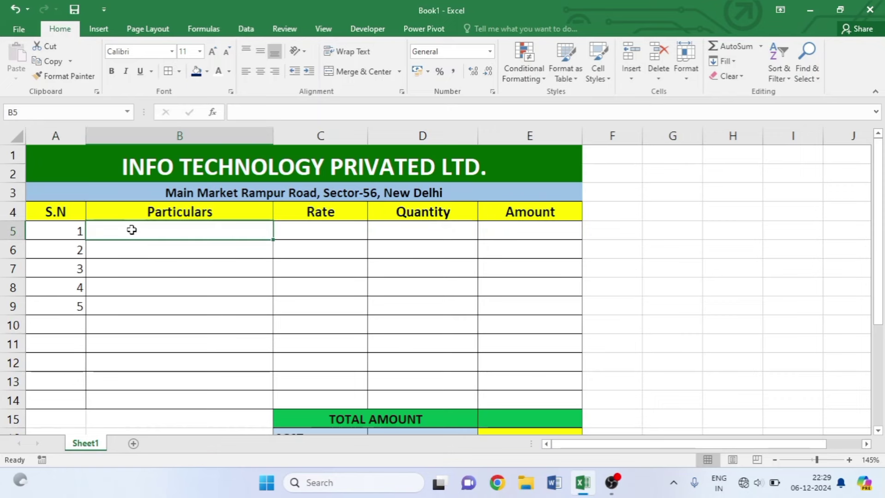
pyautogui.write('M')
pyautogui.write('ouae')
pyautogui.press('BackSpace')
pyautogui.press('BackSpace')
pyautogui.write('s')
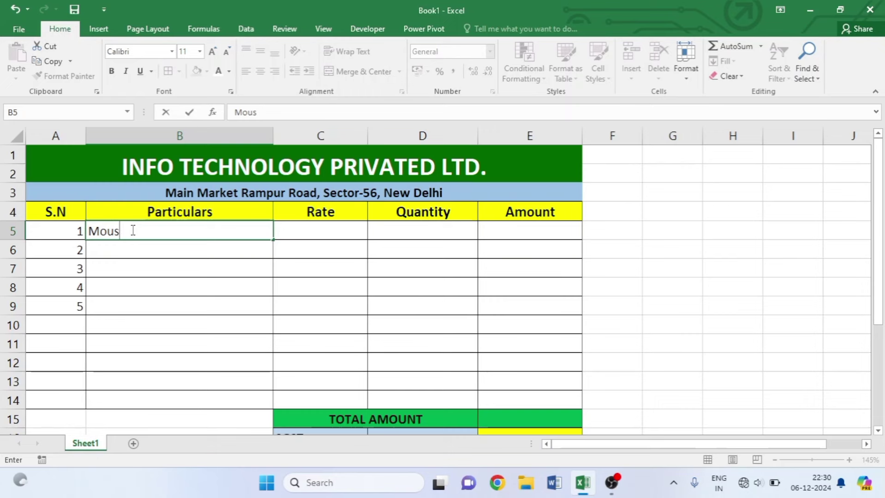
pyautogui.write('e ')
pyautogui.write('( HP')
pyautogui.write('S500')
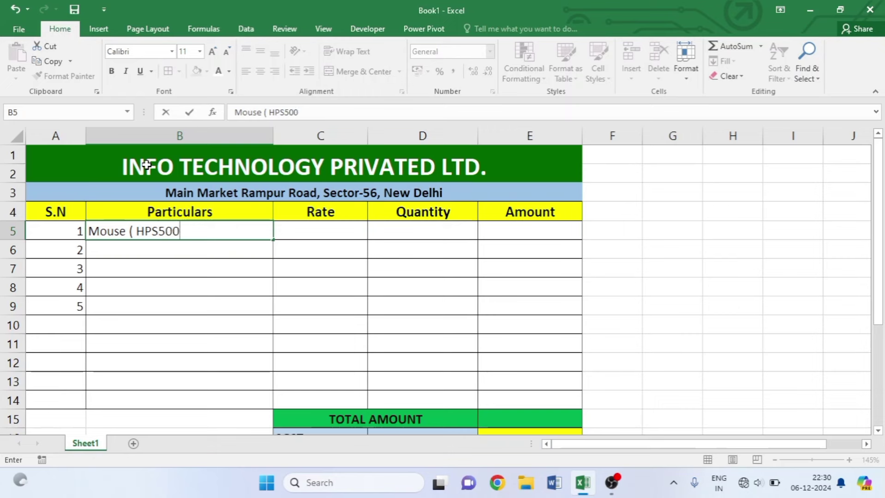
pyautogui.write(' Wi')
pyautogui.write('rel')
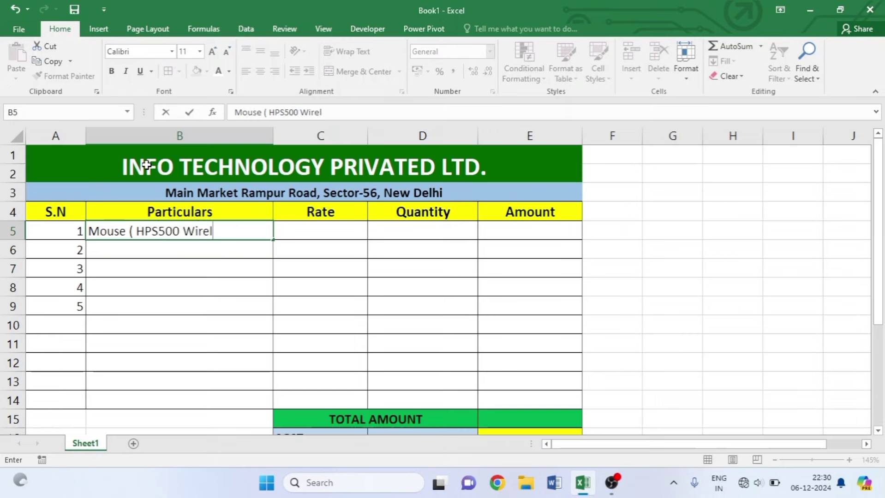
pyautogui.write('ess)')
pyautogui.press('Tab')
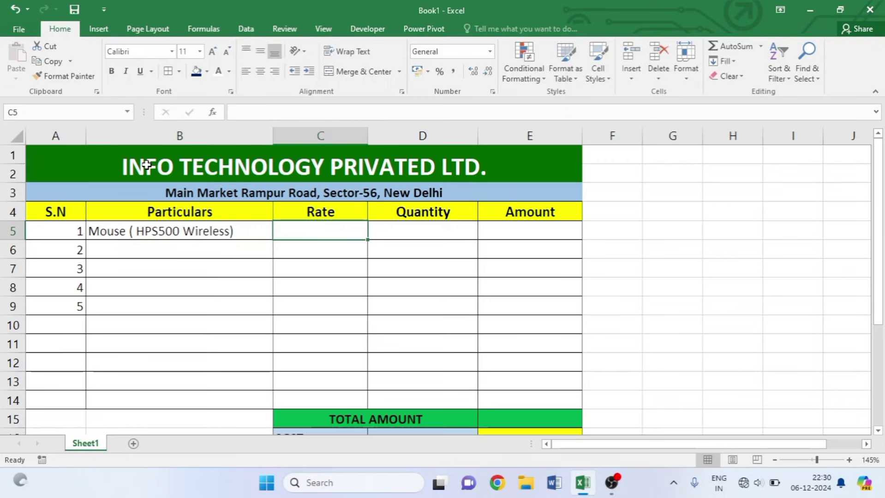
pyautogui.write('560')
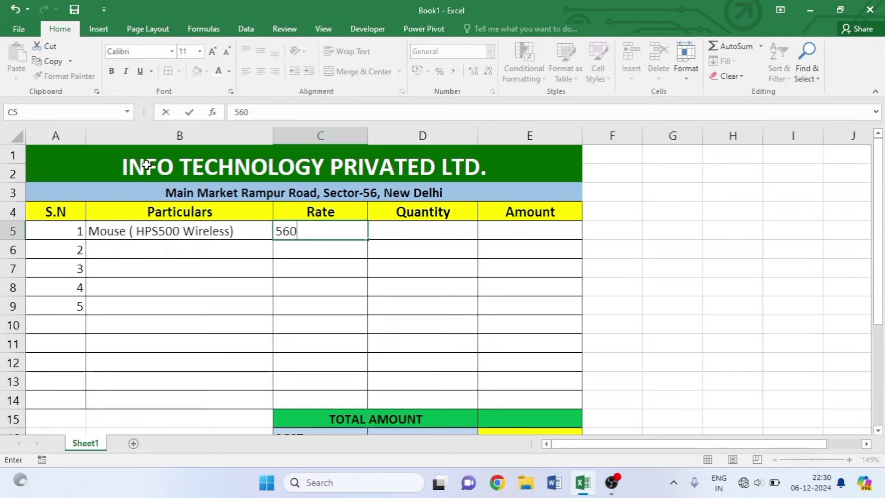
pyautogui.press('Tab')
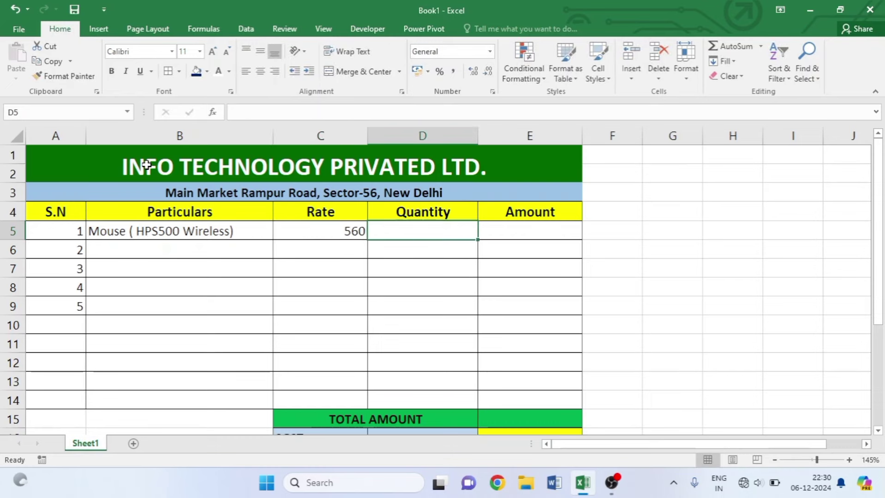
pyautogui.write('50')
pyautogui.press('Tab')
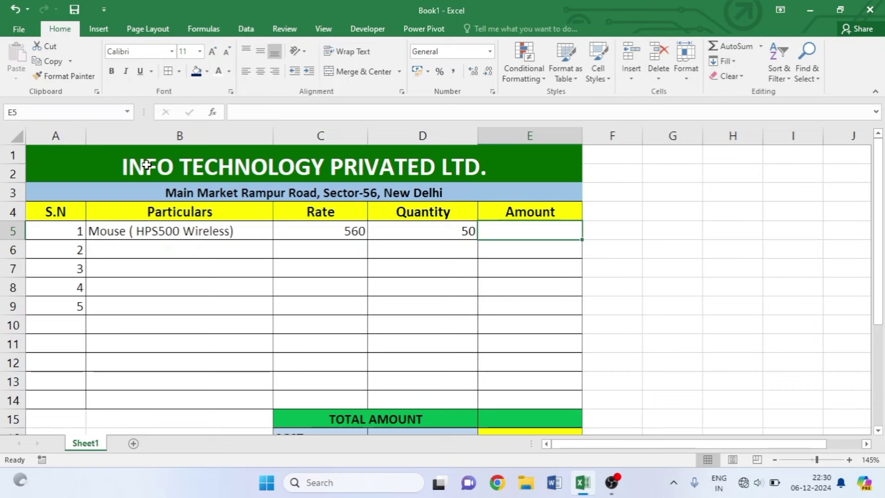
# Calculate the amount in E5 with =C5*D5, giving 28000
pyautogui.write('=')
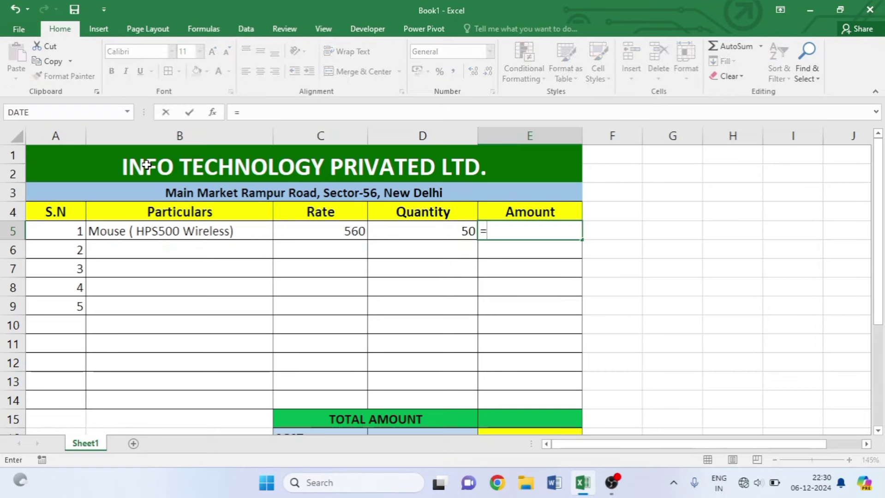
pyautogui.click(308, 229)
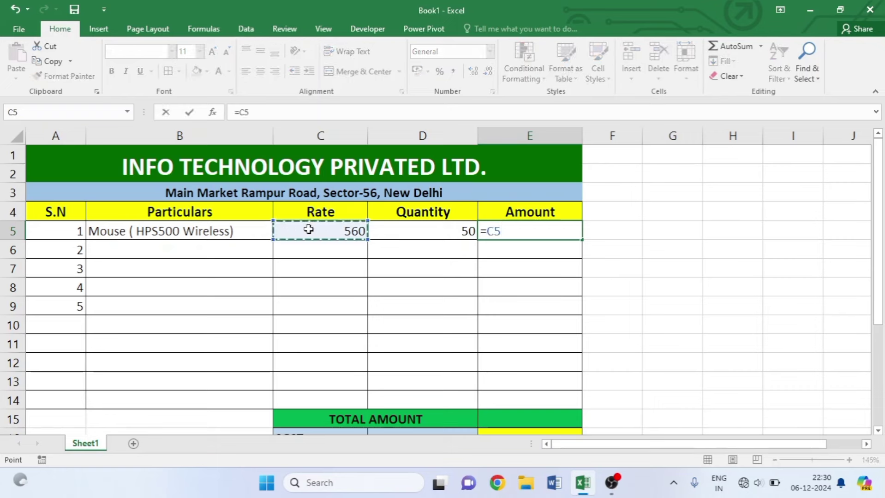
pyautogui.write('*')
pyautogui.click(405, 227)
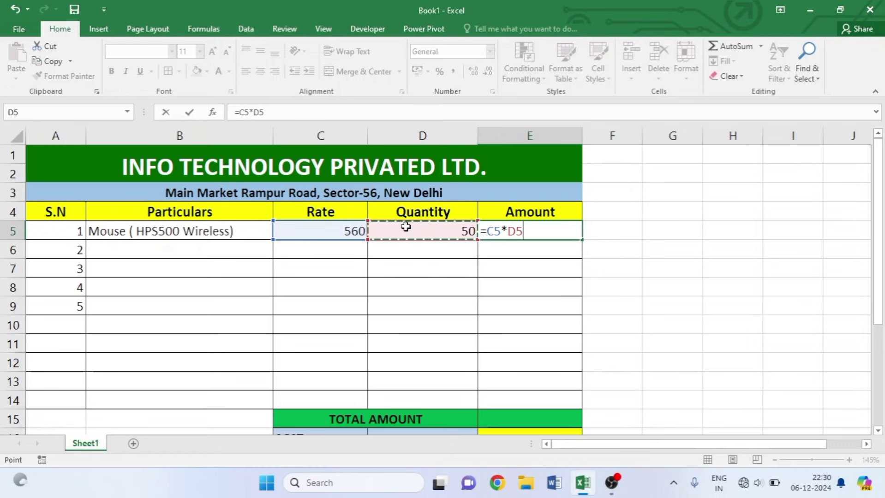
pyautogui.press('Return')
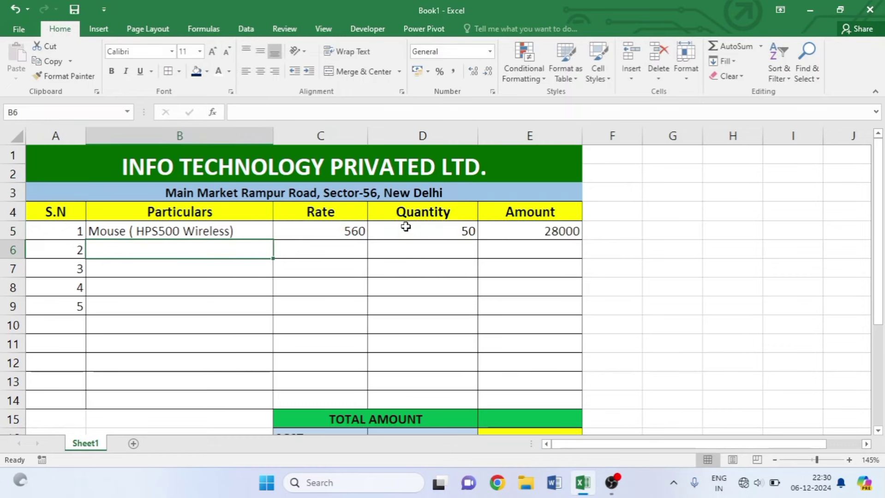
# Copy the E5 amount formula down column E through E10
pyautogui.click(561, 232)
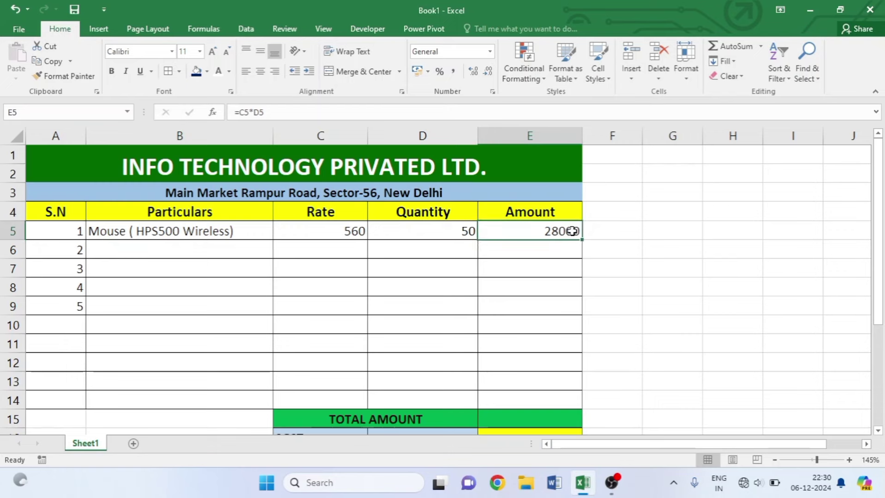
pyautogui.moveTo(581, 239); pyautogui.dragTo(586, 329)
pyautogui.click(502, 341)
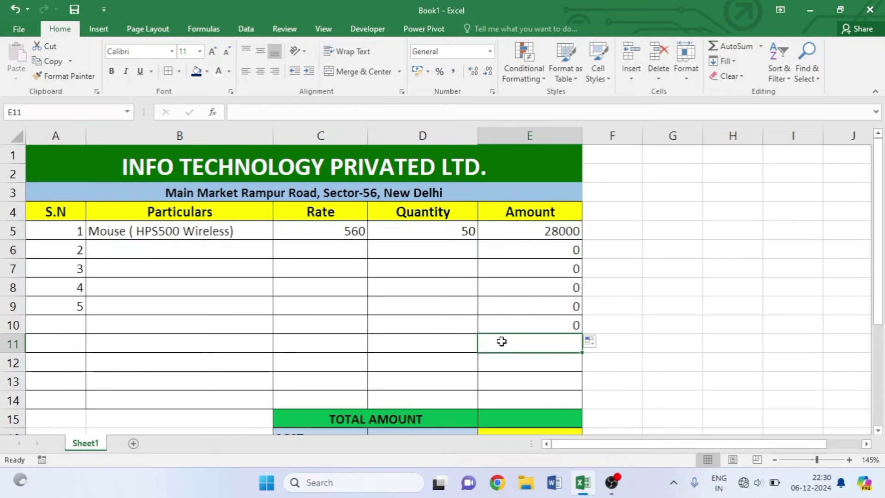
# Add Keyboard (ProDot) in row 6 at rate 600 and quantity 150, amounting to 90000
pyautogui.click(143, 252)
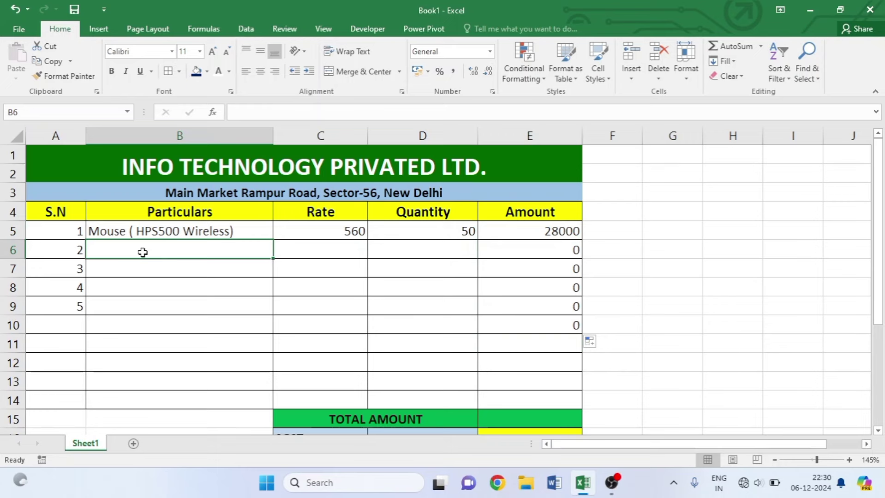
pyautogui.write('Keyb')
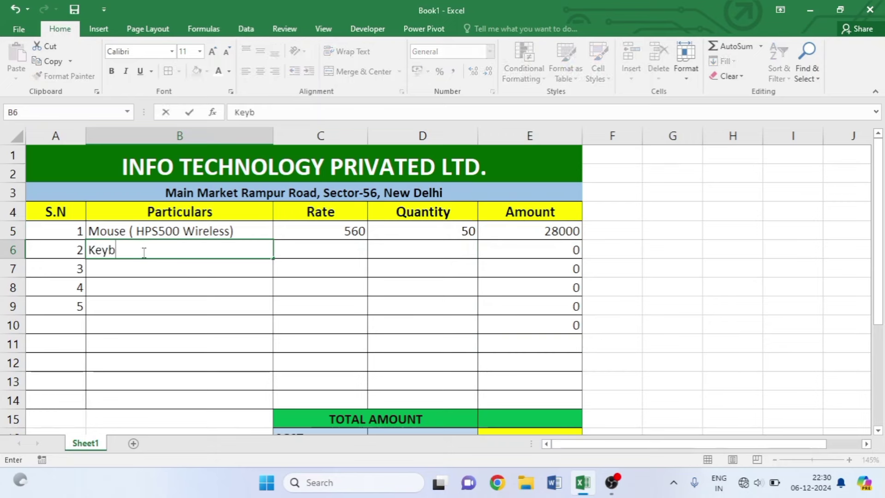
pyautogui.write('oard')
pyautogui.write(' (')
pyautogui.write('P')
pyautogui.write('ro')
pyautogui.write('d)')
pyautogui.press('BackSpace')
pyautogui.press('BackSpace')
pyautogui.press('Return')
pyautogui.write('D')
pyautogui.press('Escape')
pyautogui.doubleClick(170, 250)
pyautogui.write('Dot')
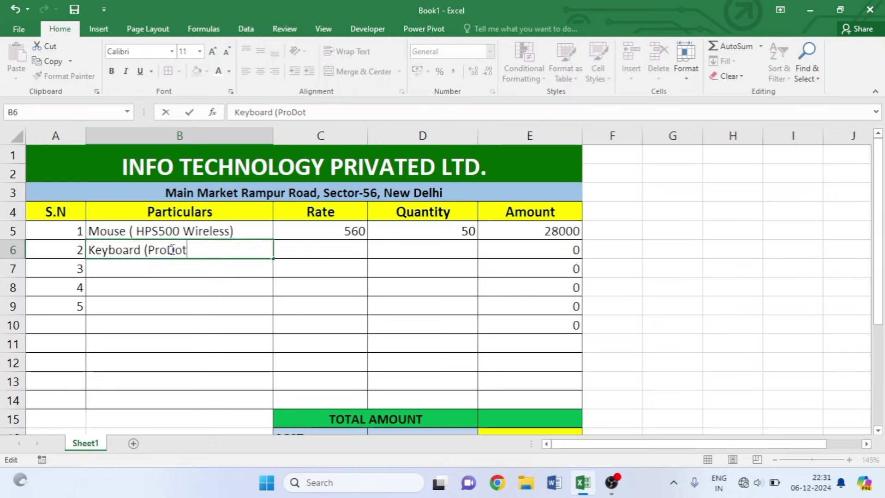
pyautogui.write(')')
pyautogui.press('Tab')
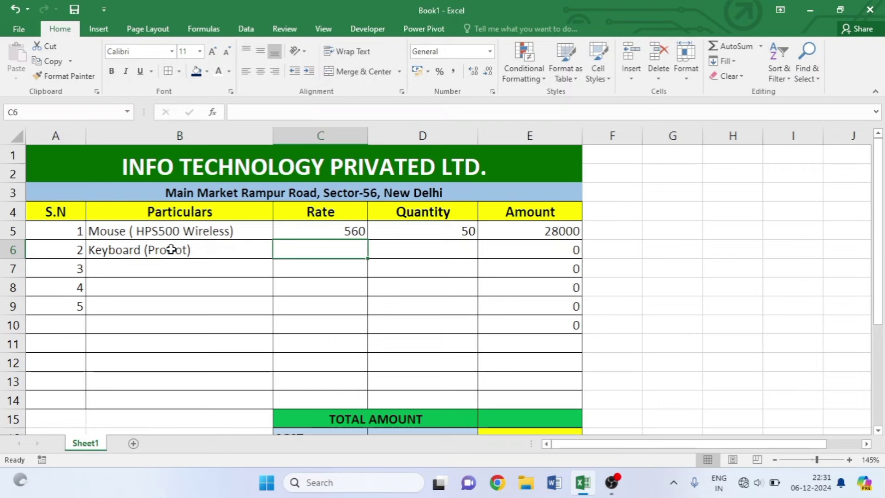
pyautogui.write('60')
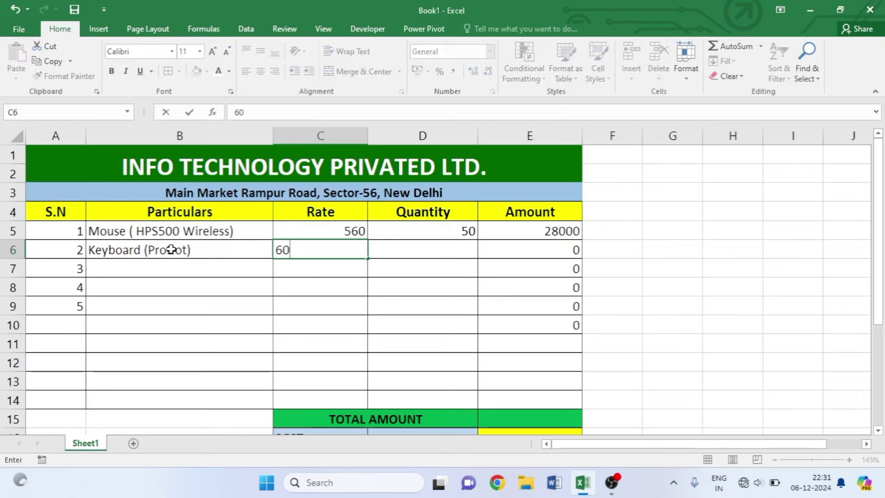
pyautogui.write('0')
pyautogui.press('Tab')
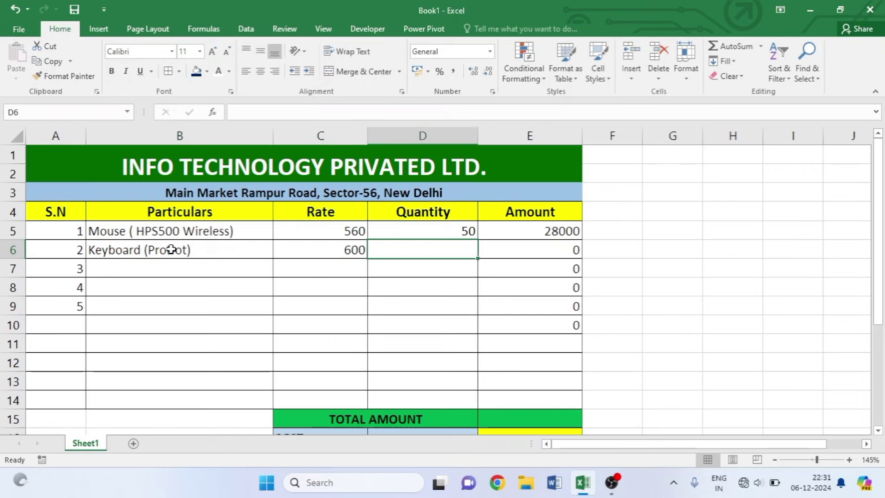
pyautogui.write('150')
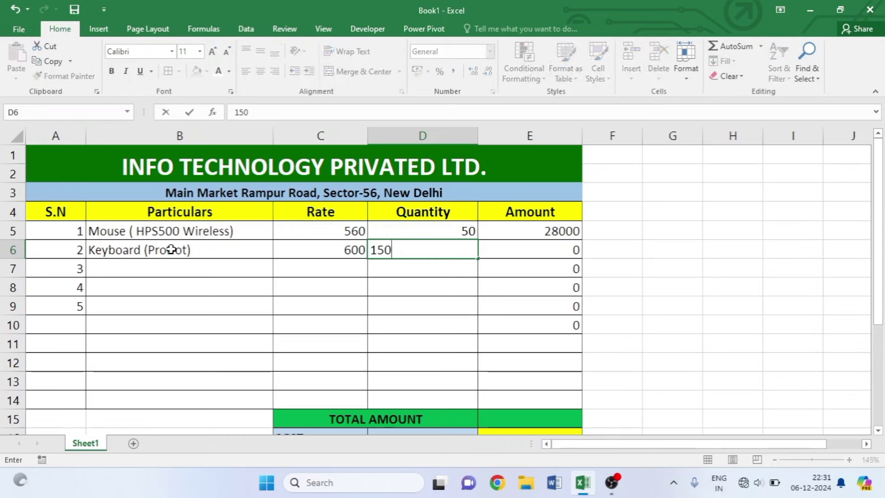
pyautogui.press('Return')
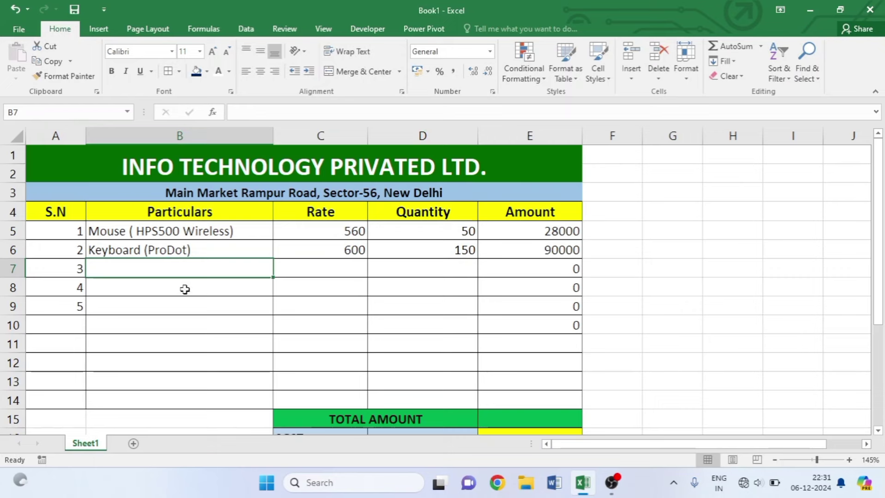
# Add Cabinet Gigabyte in row 7 at rate 3500 and quantity 30
pyautogui.write('Cab')
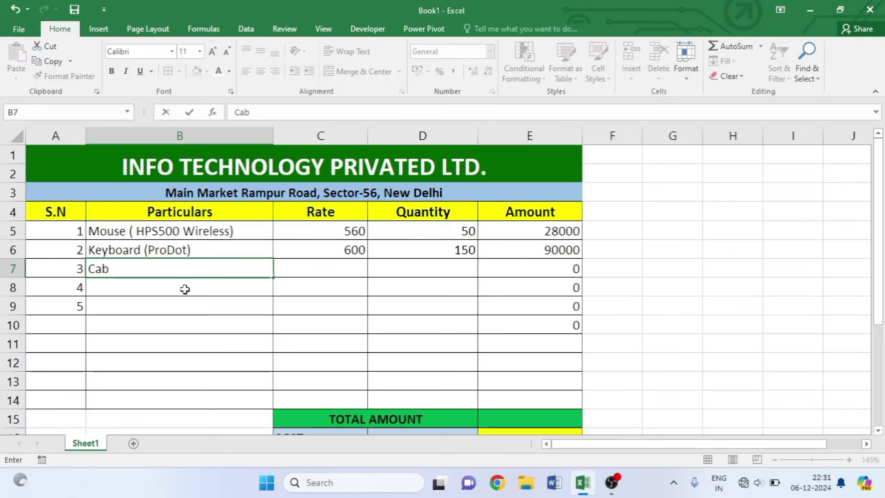
pyautogui.write('inet ')
pyautogui.write('Gi')
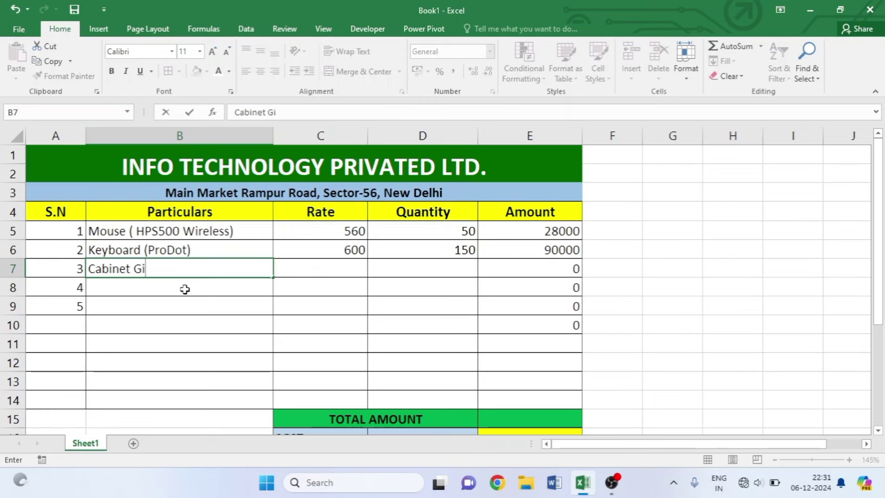
pyautogui.write('g')
pyautogui.write('abyte')
pyautogui.press('Tab')
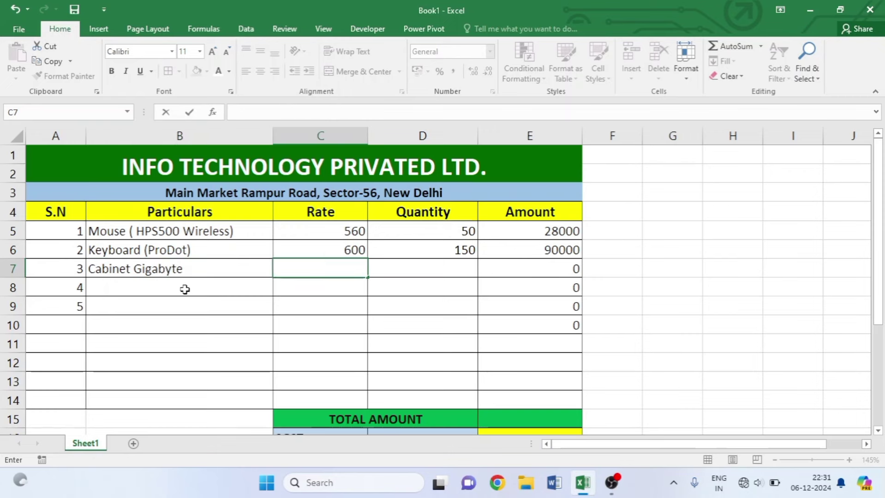
pyautogui.write('3500')
pyautogui.press('Tab')
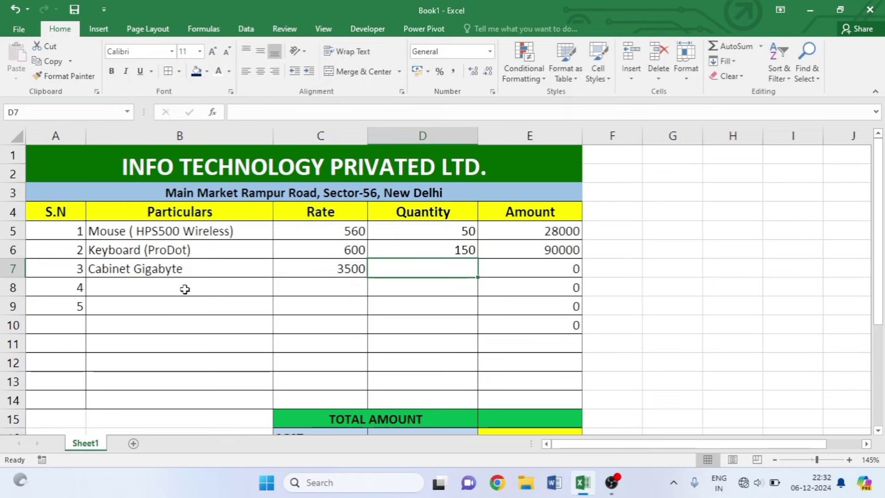
pyautogui.write('30')
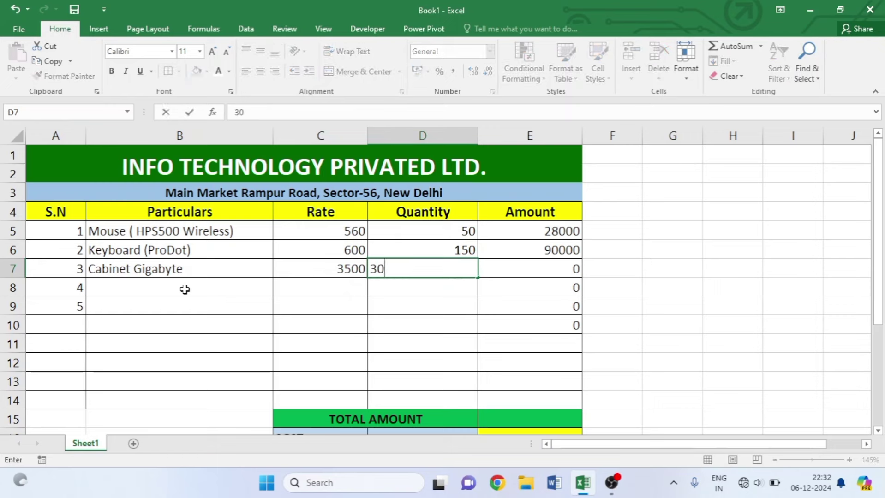
pyautogui.click(184, 289)
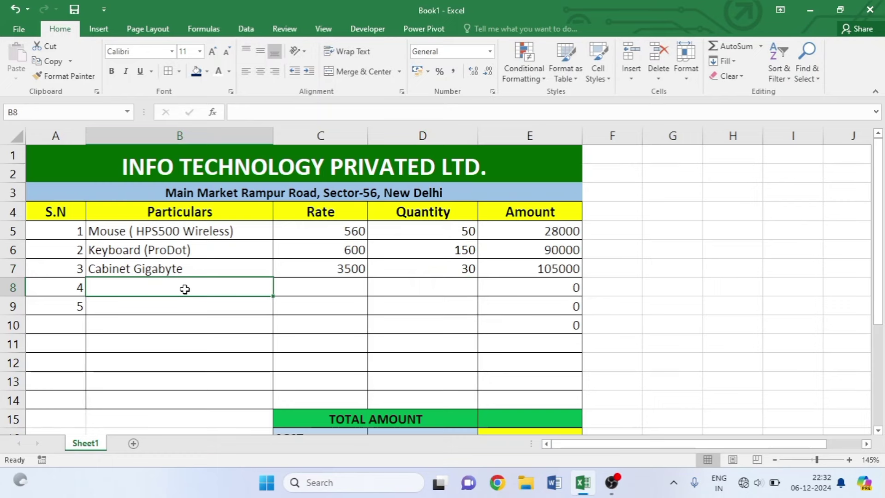
# Add Moniter (AOC 27 inch) in row 8 at rate 12500 and quantity 15
pyautogui.write('M')
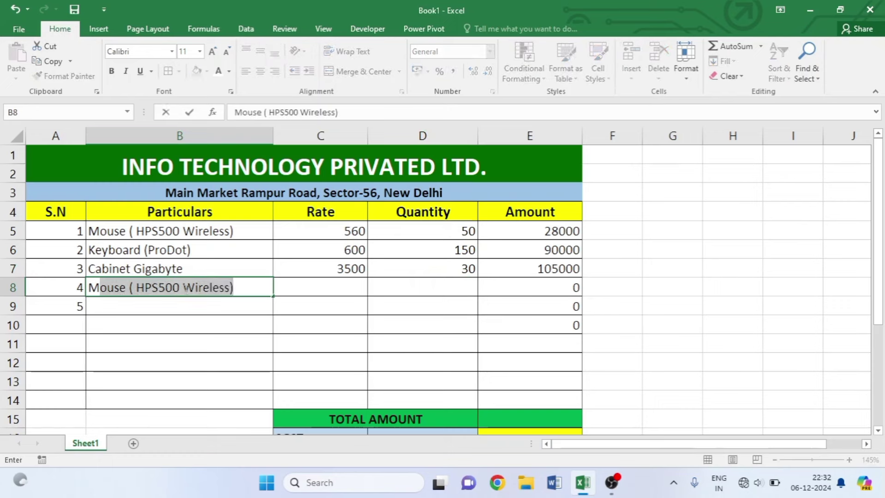
pyautogui.write('oniter')
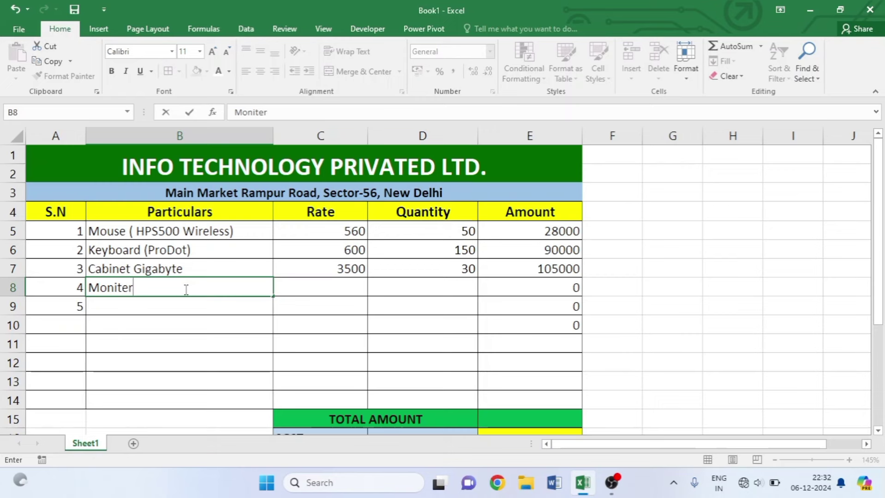
pyautogui.write(' (AOC')
pyautogui.write(' 27')
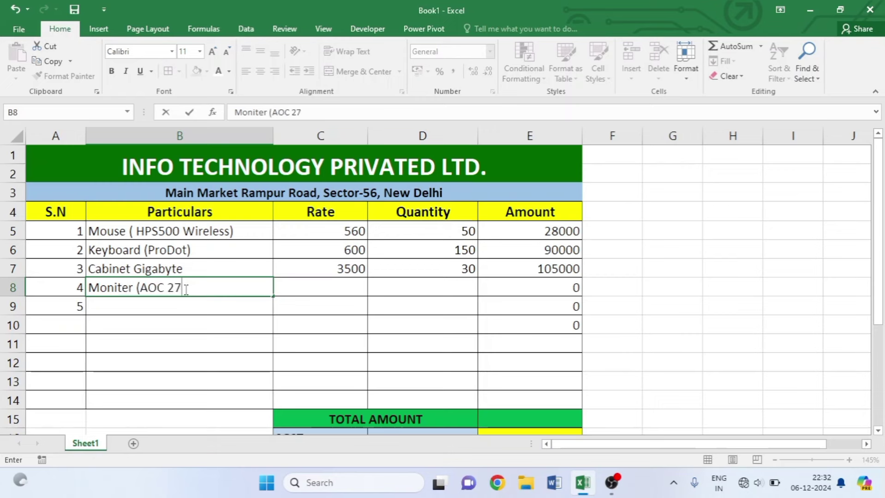
pyautogui.write('i')
pyautogui.write('ncch)')
pyautogui.press('Tab')
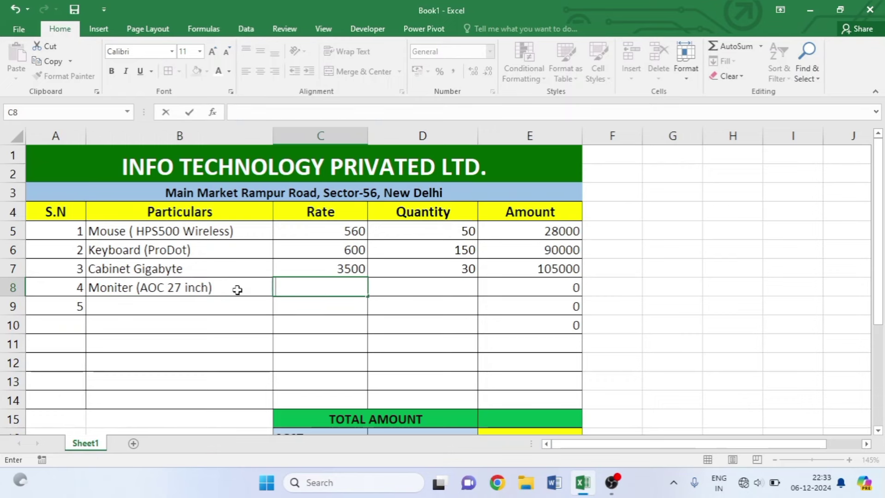
pyautogui.write('12')
pyautogui.write('500')
pyautogui.press('Tab')
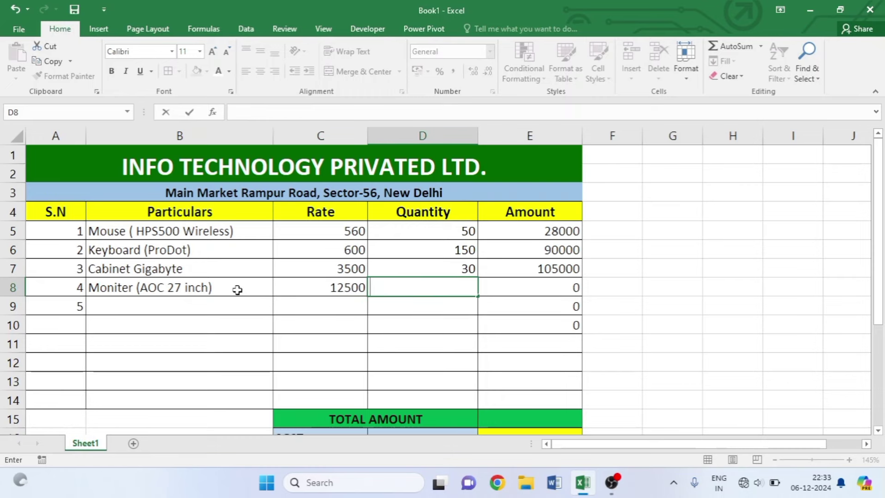
pyautogui.write('15')
pyautogui.press('Return')
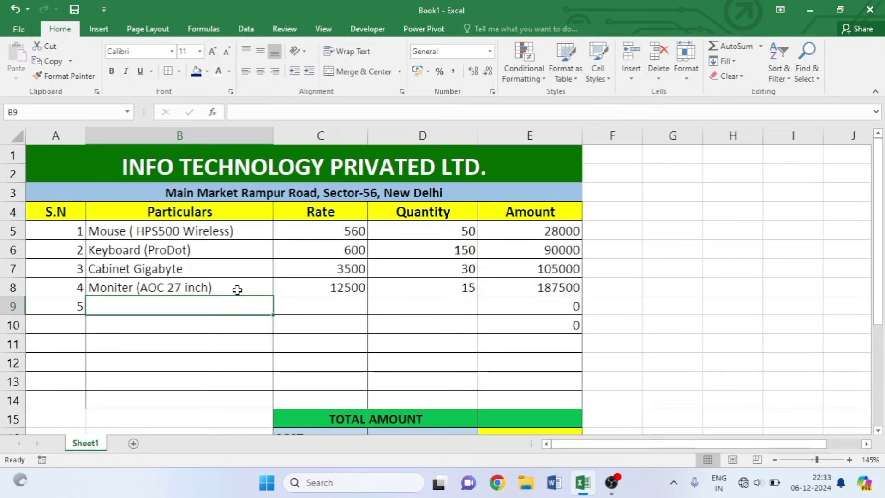
# Add Zebronic Headphone in row 9 at rate 350 and quantity 50
pyautogui.write('Z')
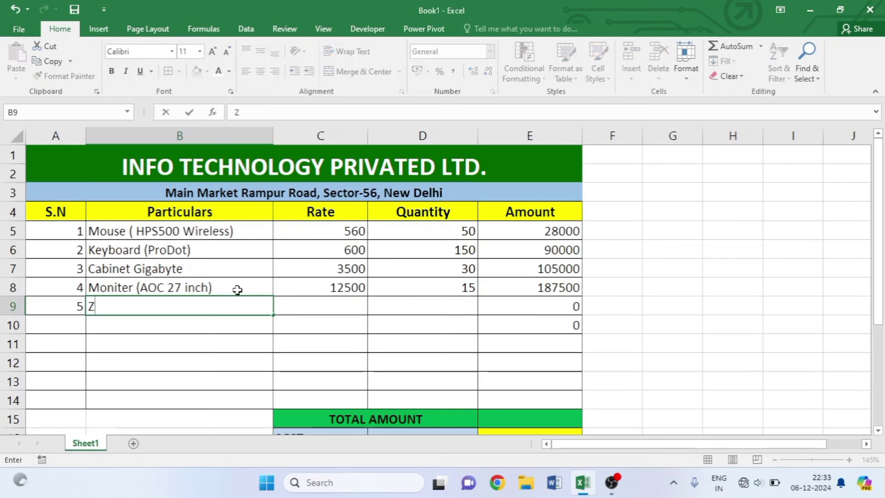
pyautogui.write('ebronic')
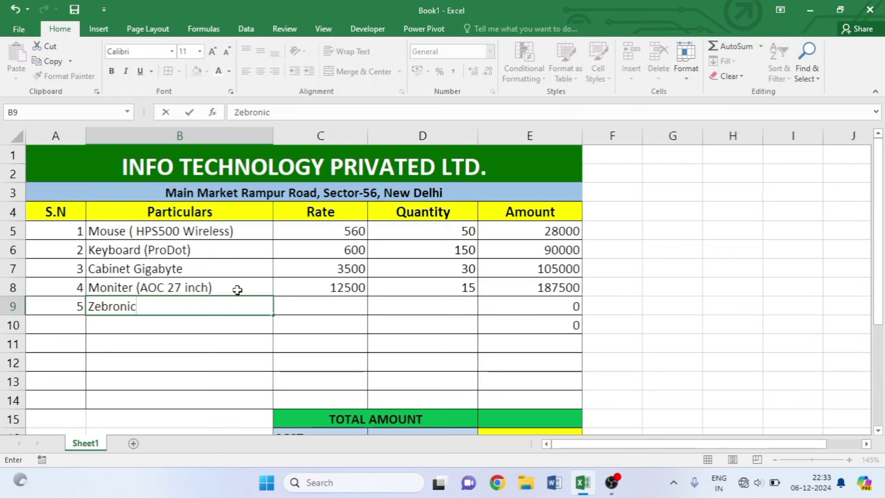
pyautogui.write(' Heap')
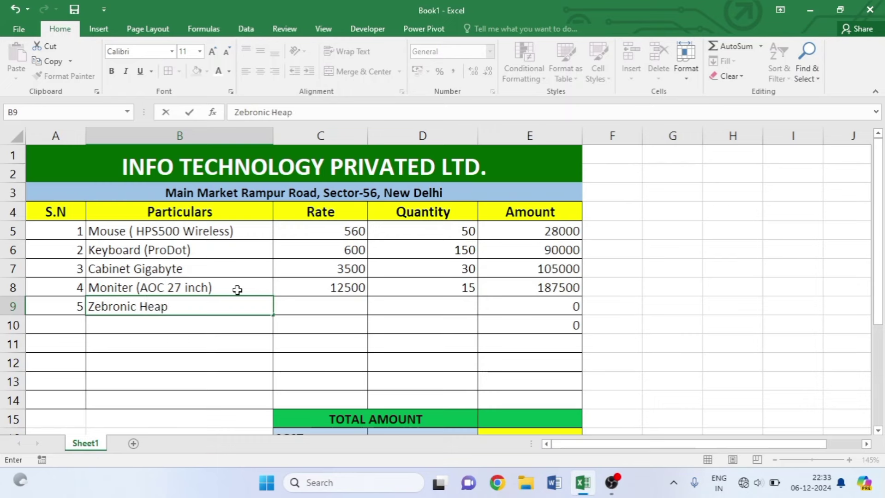
pyautogui.press('BackSpace')
pyautogui.write('dphon')
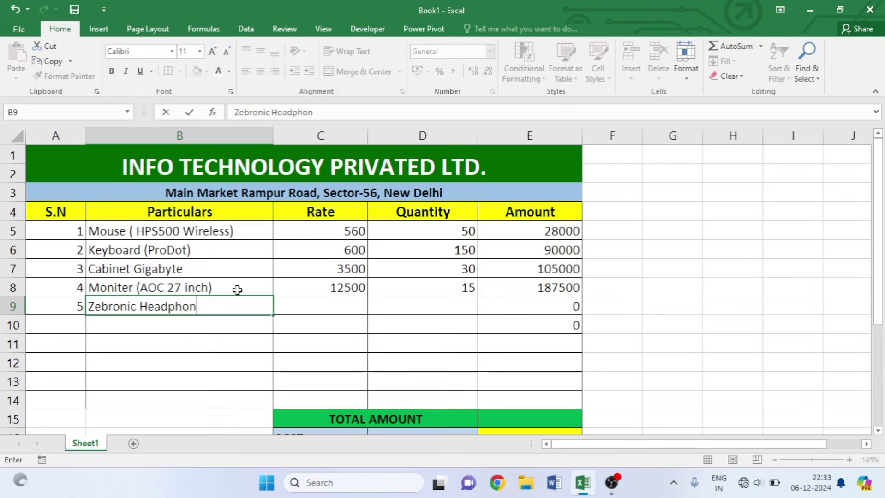
pyautogui.write('e')
pyautogui.press('Tab')
pyautogui.write('1')
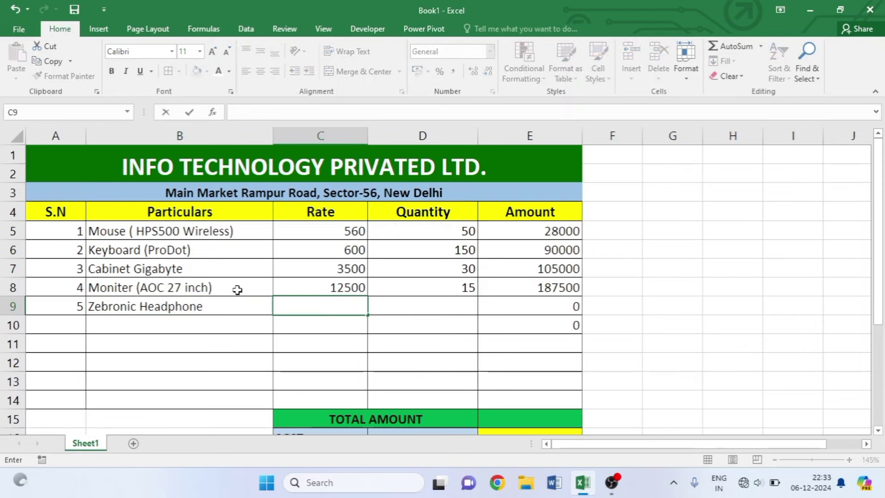
pyautogui.write('0')
pyautogui.press('Tab')
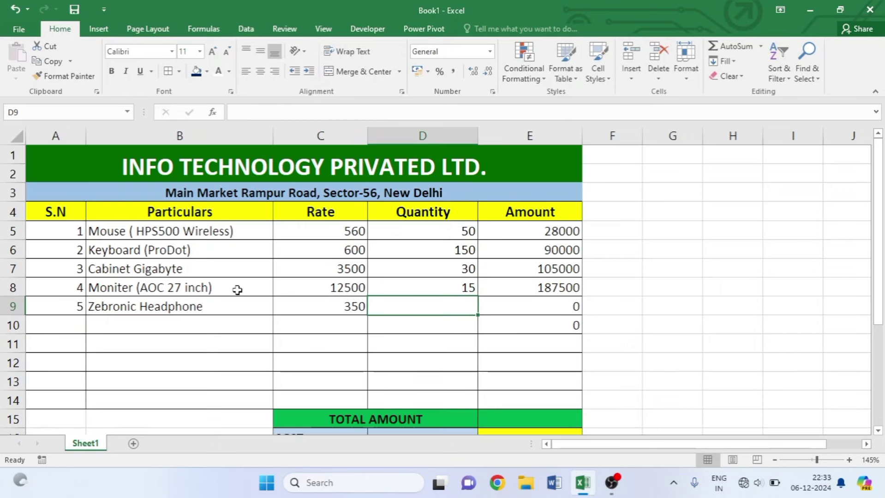
pyautogui.write('5')
pyautogui.write('0')
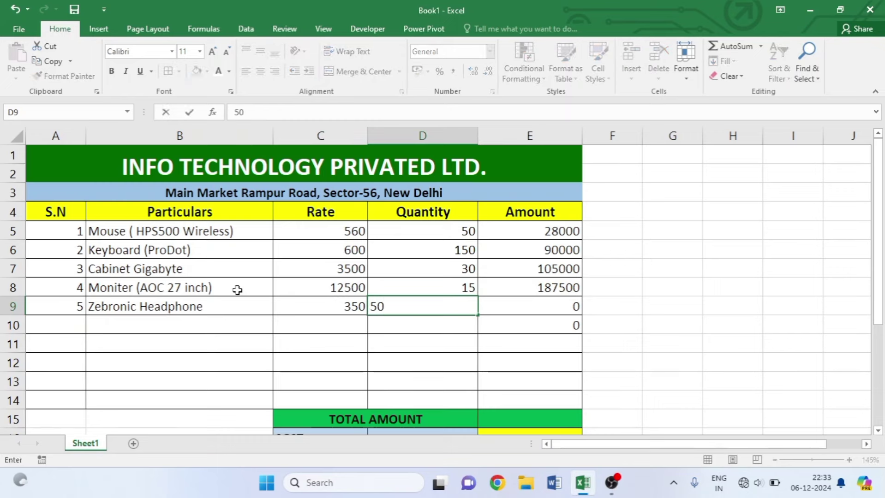
pyautogui.press('Return')
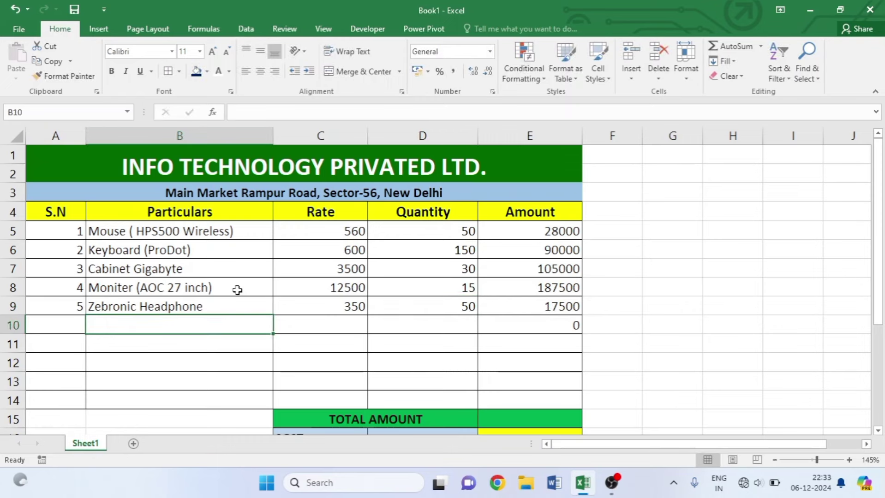
pyautogui.click(508, 343)
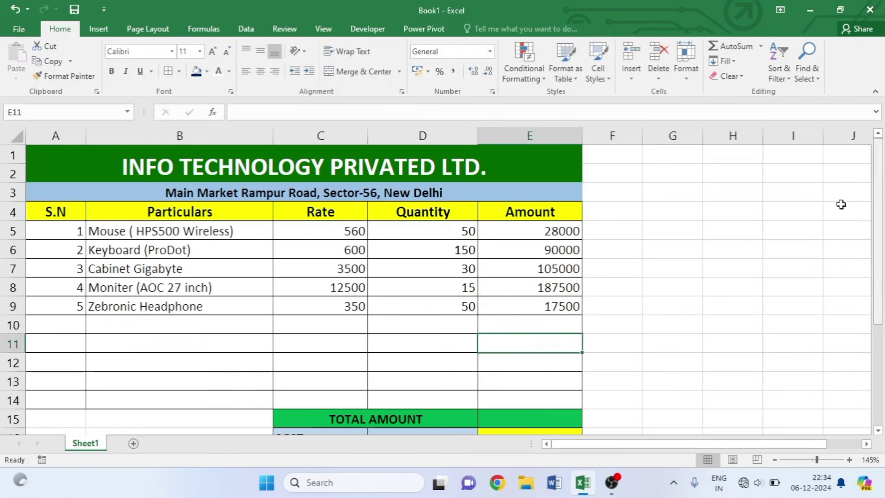
# Centre the item table A5:E14 and raise its font size to 12
pyautogui.press('Up')
pyautogui.press('Up')
pyautogui.press('Up')
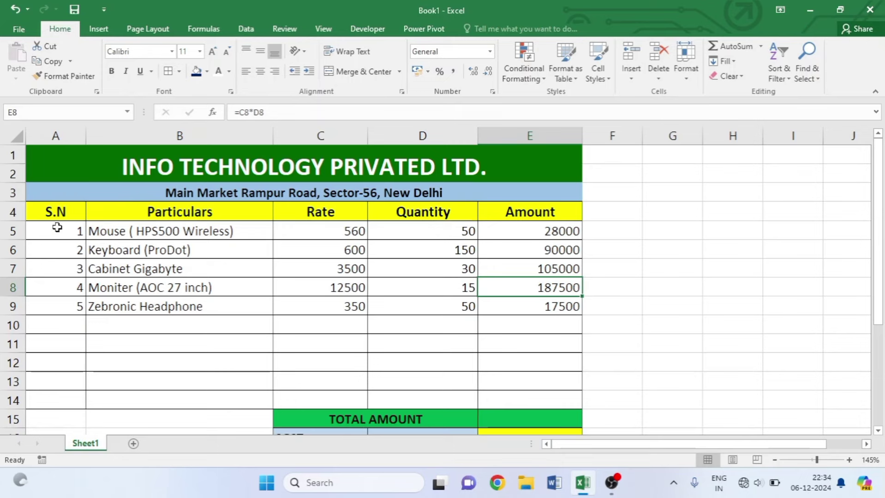
pyautogui.moveTo(58, 230); pyautogui.dragTo(548, 395)
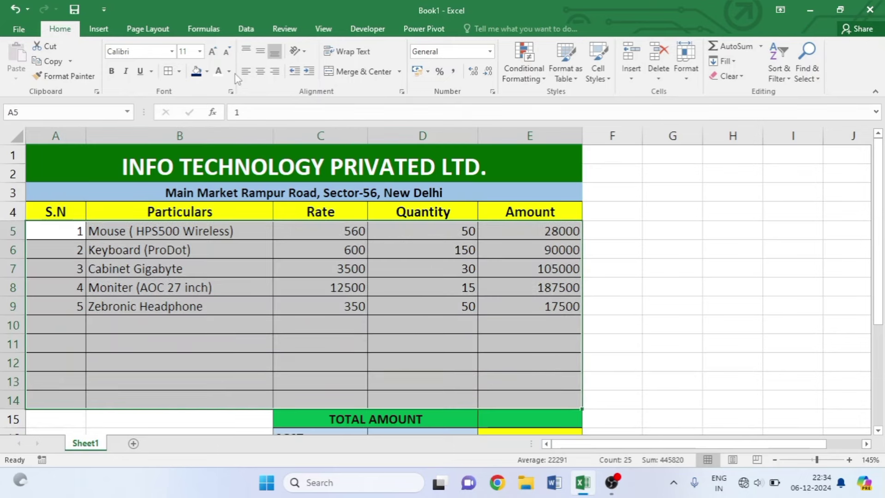
pyautogui.click(260, 71)
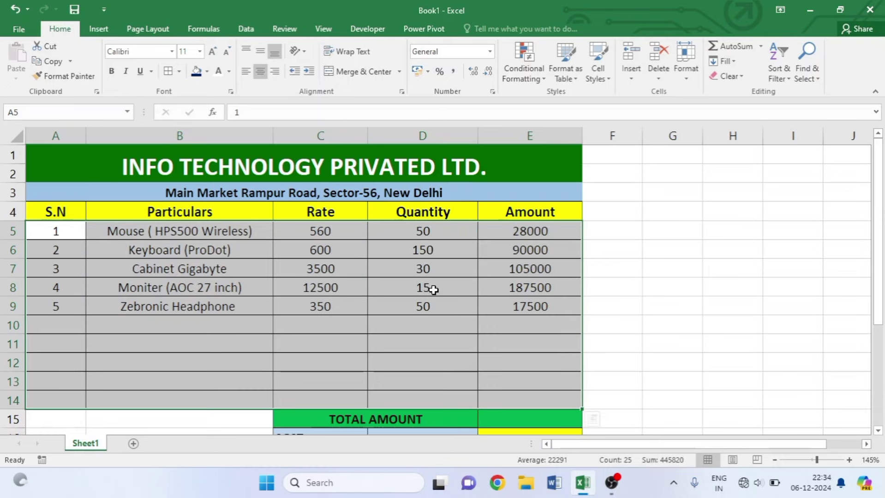
pyautogui.click(212, 52)
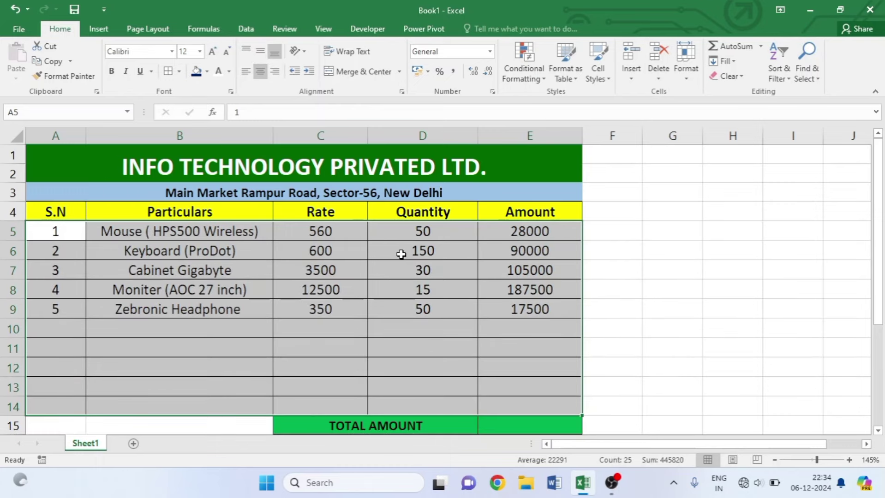
pyautogui.scroll(-1, 401, 254)
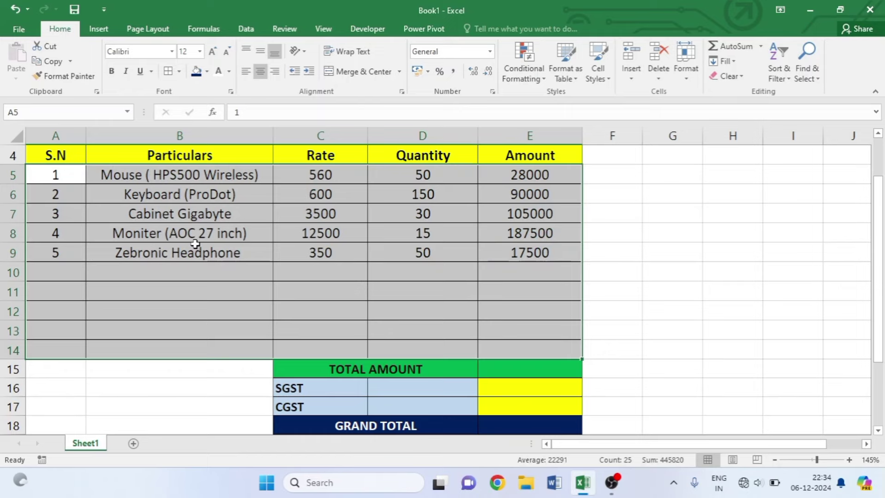
pyautogui.scroll(-1, 194, 244)
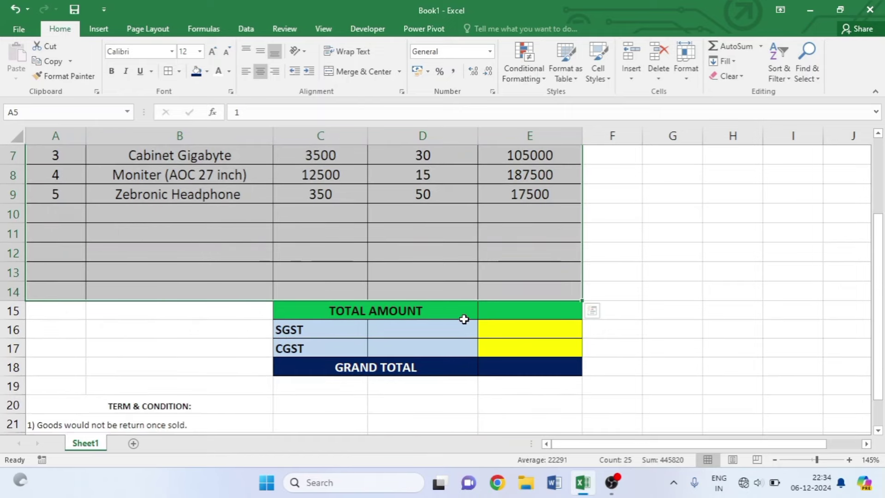
# AutoSum the Amount column E5:E14 into E15, showing a total of 428000
pyautogui.click(513, 311)
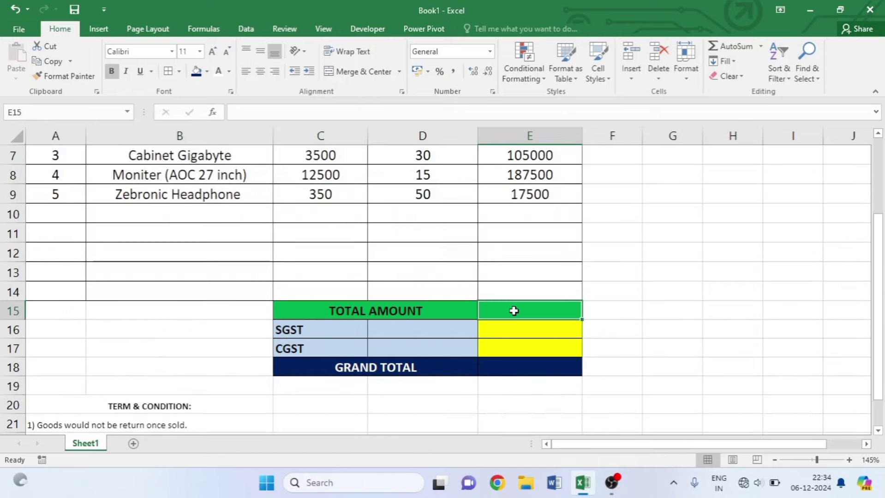
pyautogui.scroll(1, 514, 311)
pyautogui.scroll(1, 514, 311)
pyautogui.scroll(-1, 514, 311)
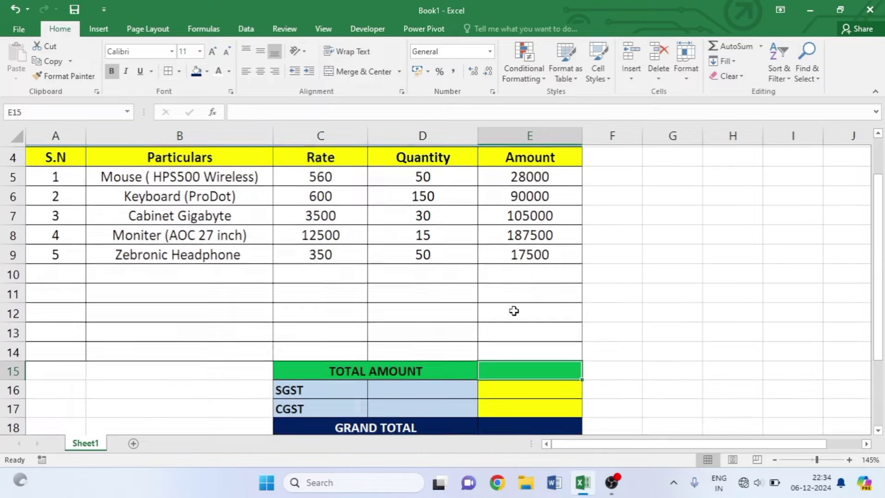
pyautogui.scroll(-1, 514, 311)
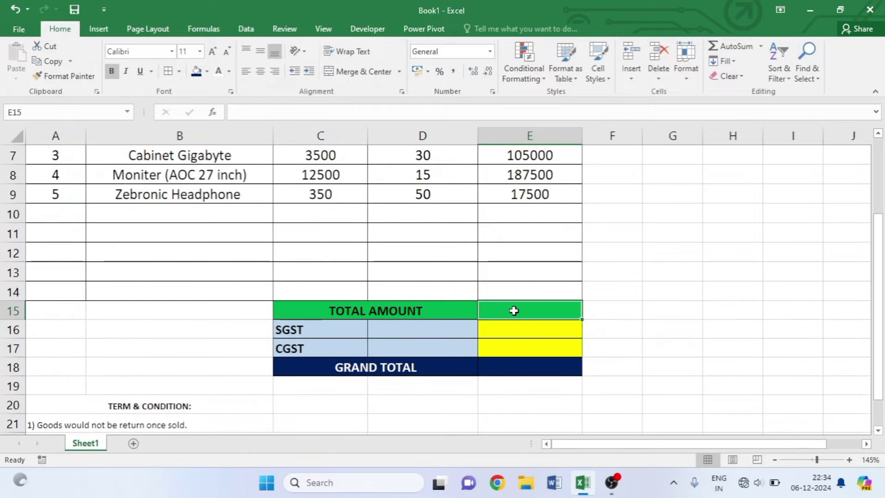
pyautogui.hotkey('alt', '=')
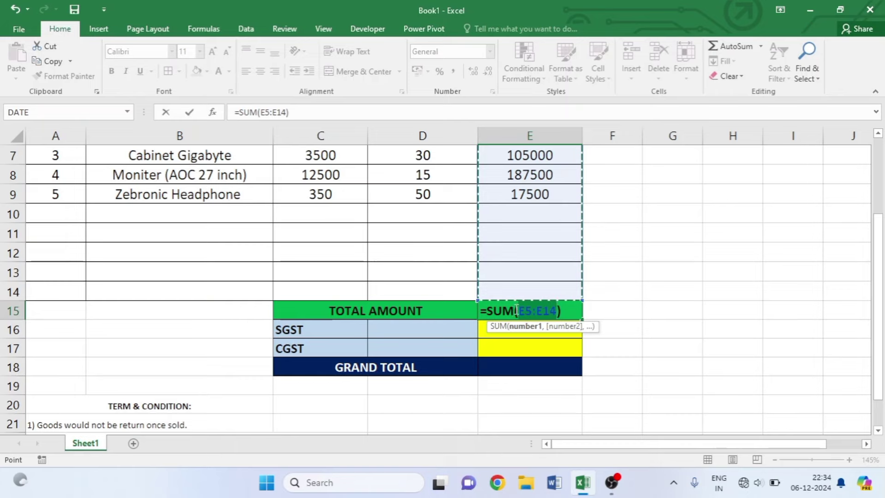
pyautogui.scroll(1, 514, 308)
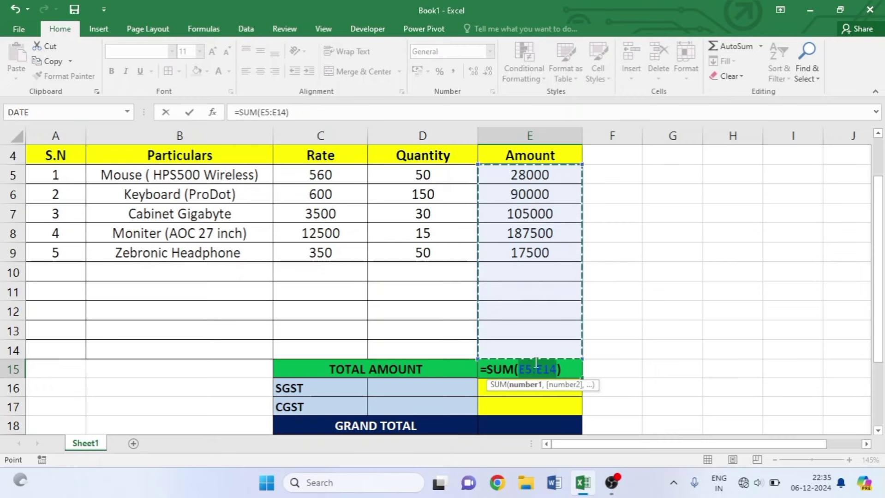
pyautogui.press('Return')
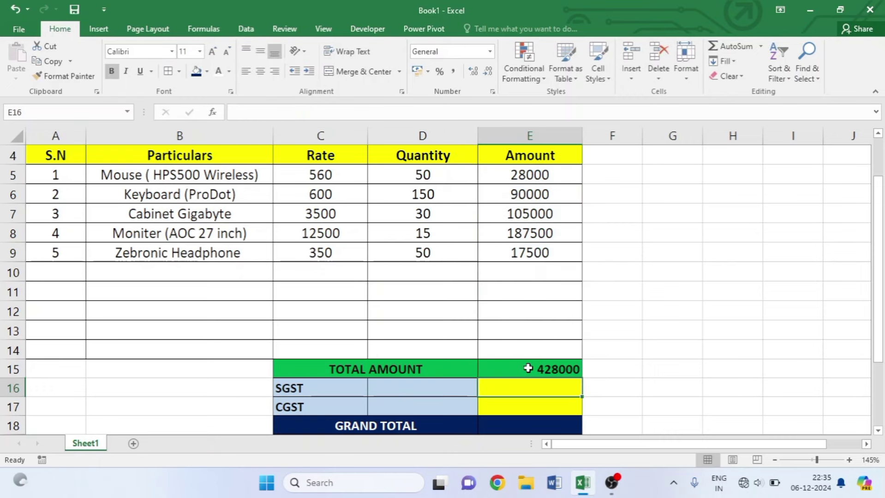
pyautogui.click(416, 387)
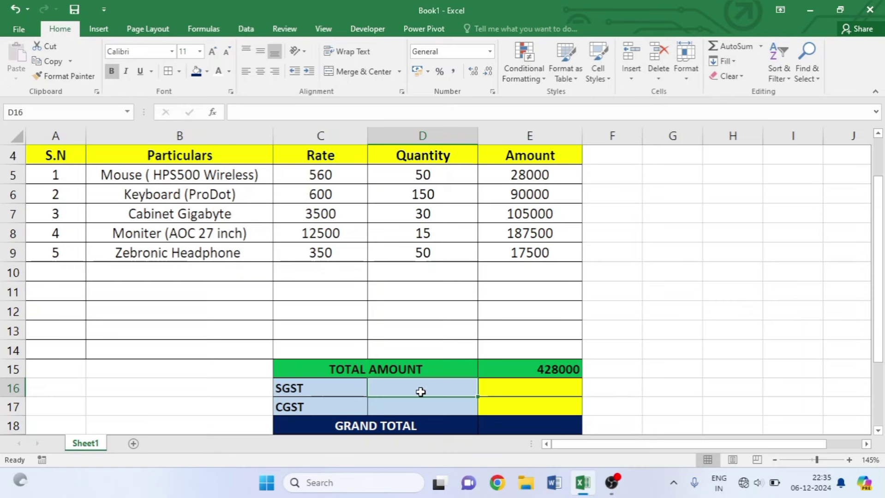
# Enter 9% as the SGST rate in D16 and the CGST rate in D17
pyautogui.write('9')
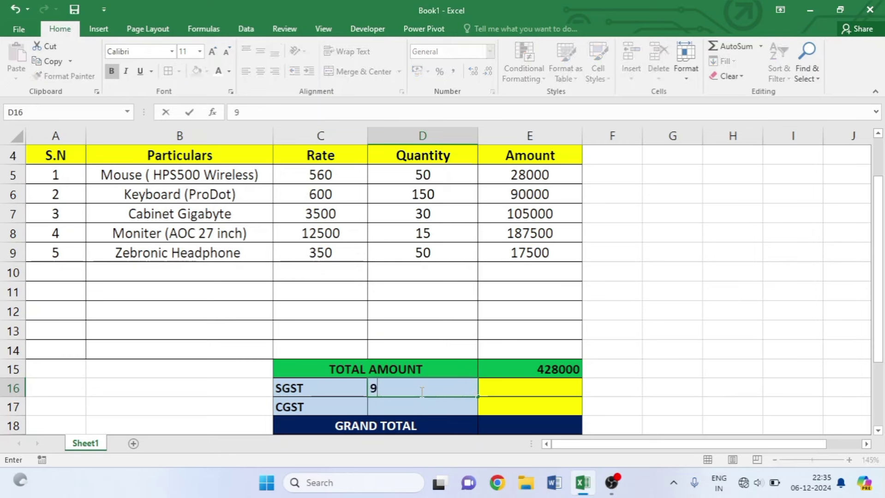
pyautogui.write('%')
pyautogui.press('Return')
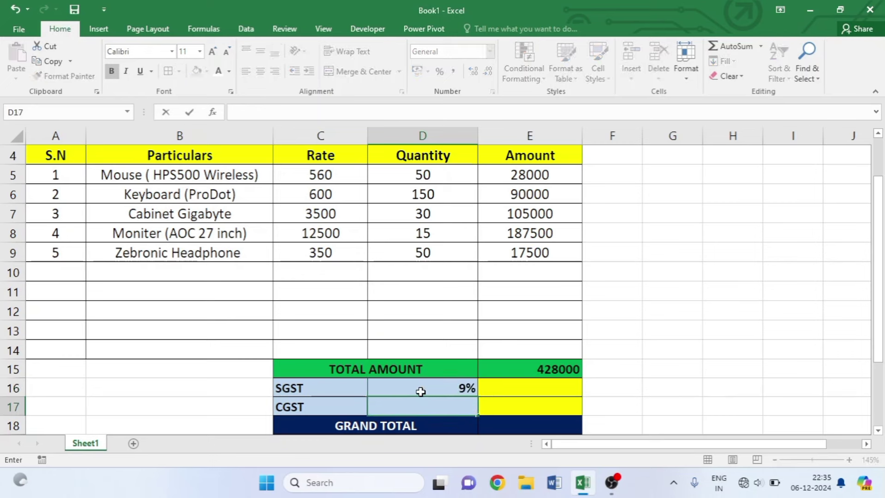
pyautogui.write('9')
pyautogui.write('%')
pyautogui.press('Return')
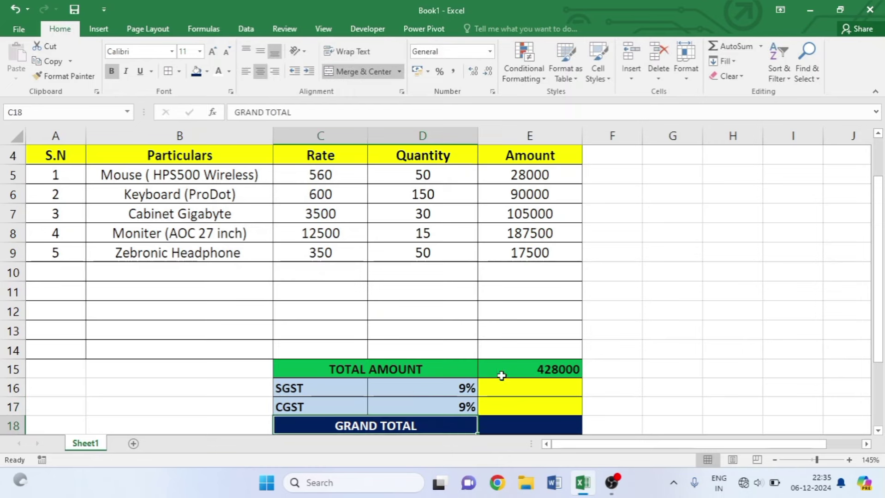
# Compute SGST in E16 as =E15*D16 and CGST in E17 as =E15*D17, each 38520
pyautogui.click(564, 384)
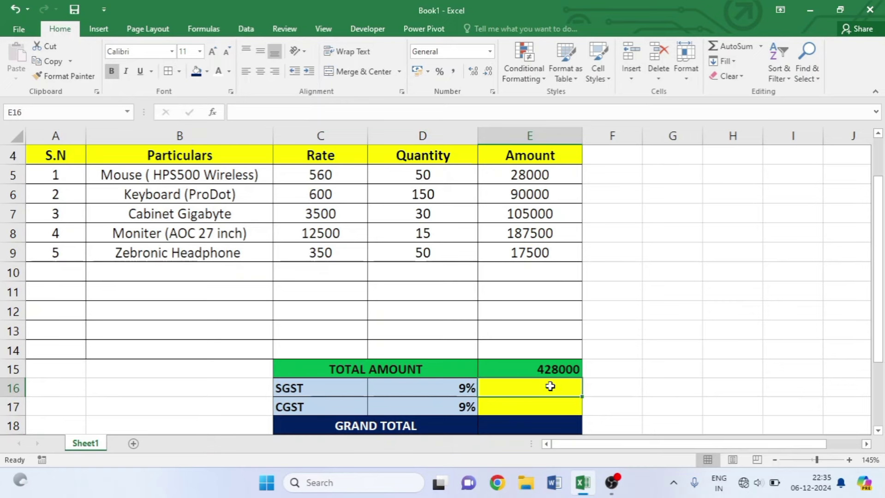
pyautogui.write('=')
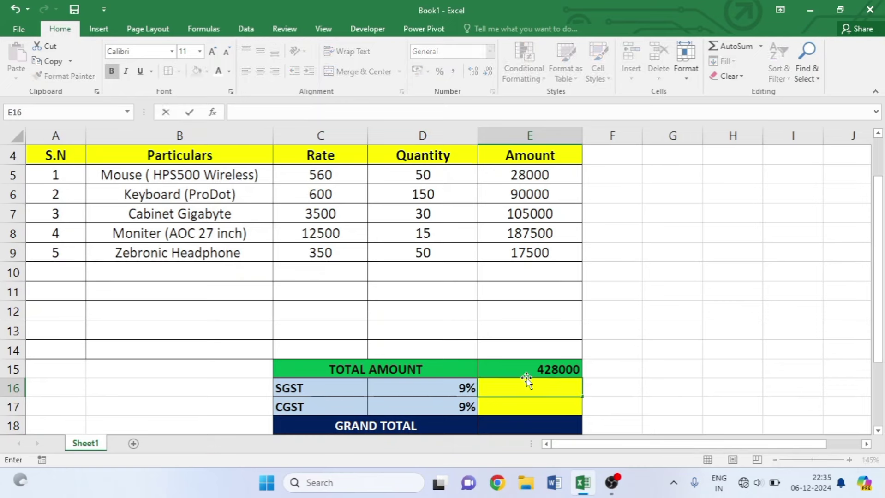
pyautogui.write('=')
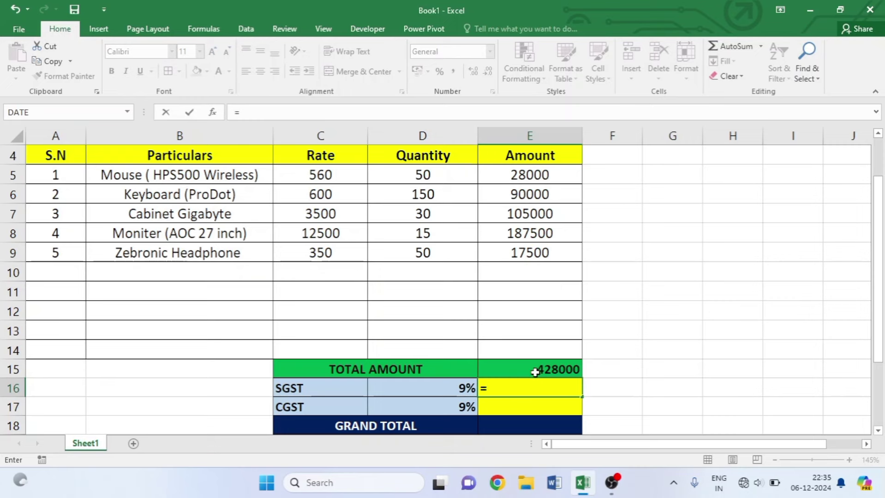
pyautogui.click(538, 366)
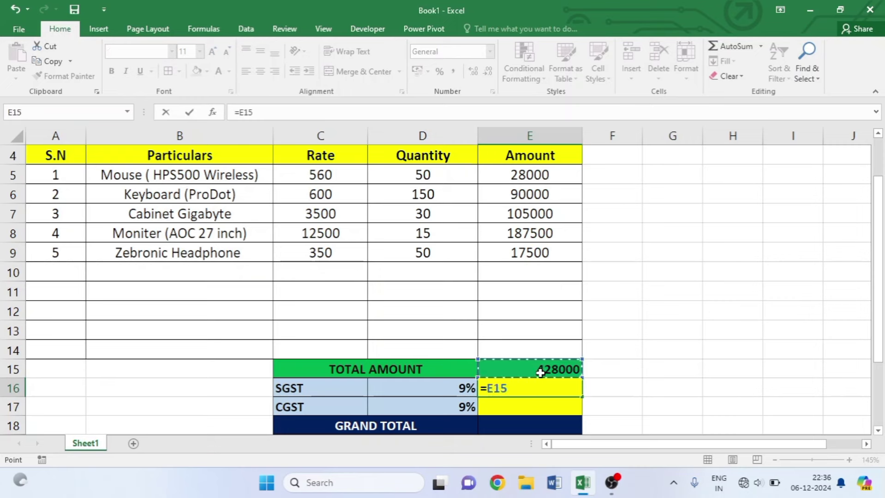
pyautogui.write('*')
pyautogui.click(439, 387)
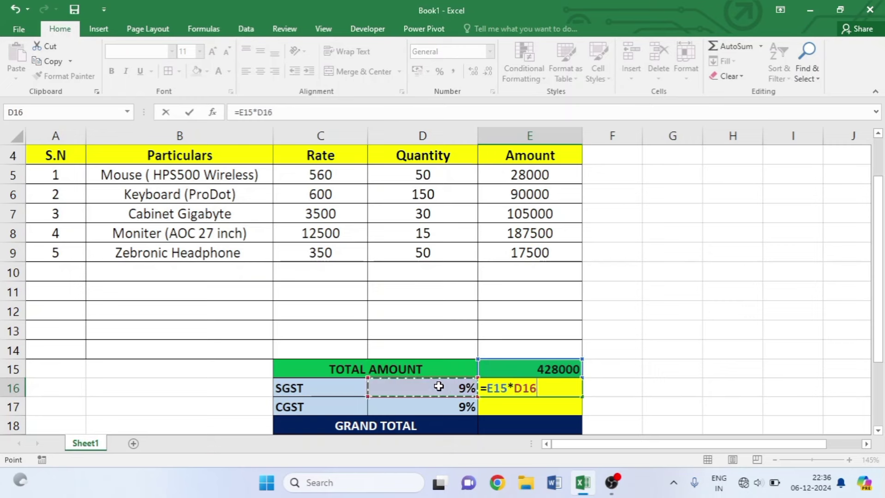
pyautogui.press('Return')
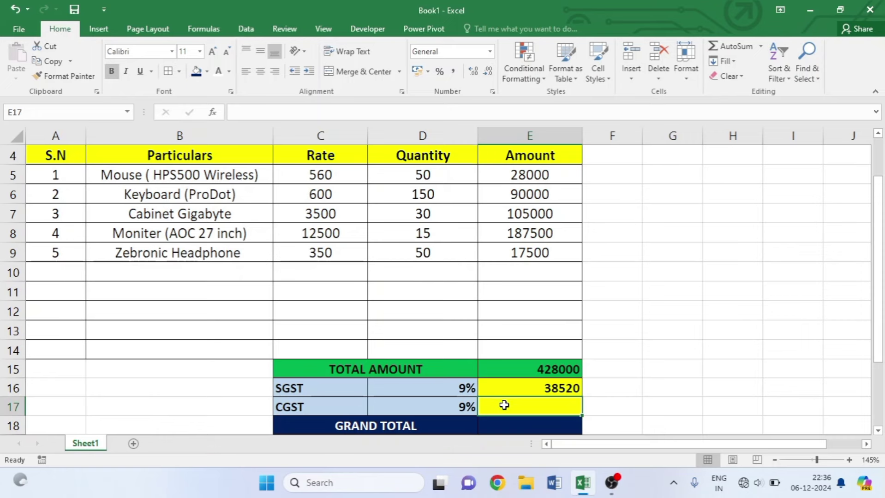
pyautogui.write('=')
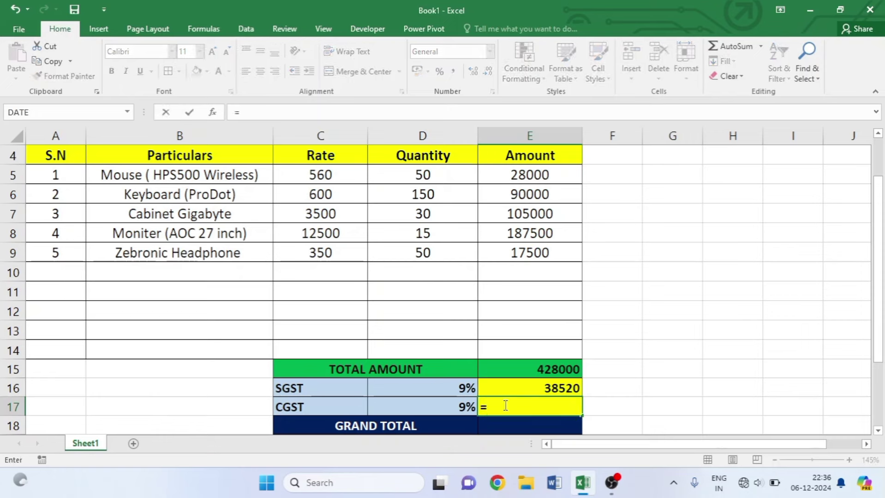
pyautogui.click(507, 366)
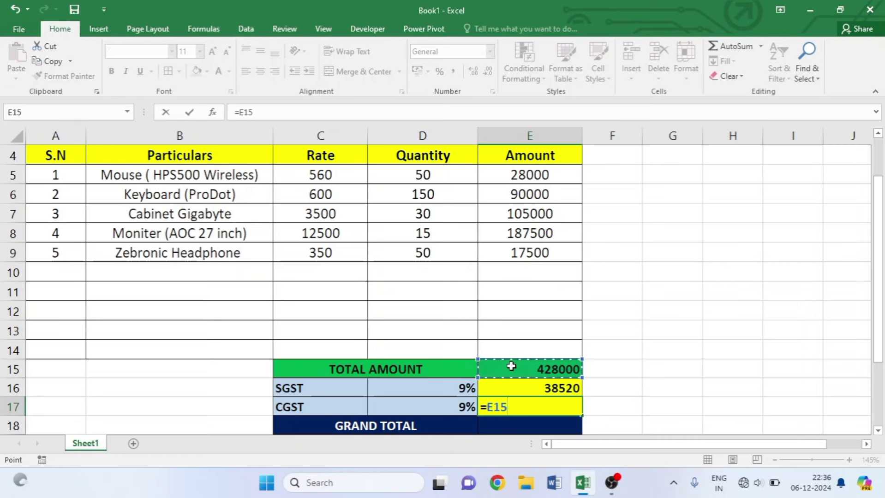
pyautogui.write('*')
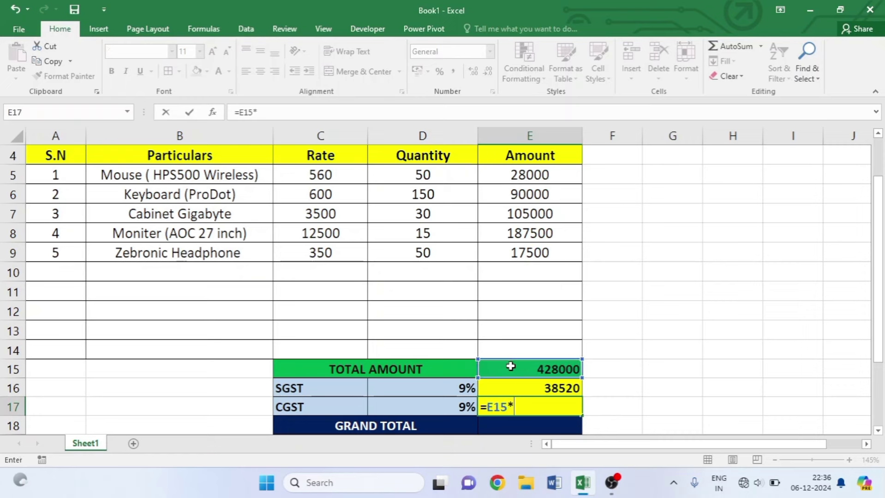
pyautogui.click(450, 409)
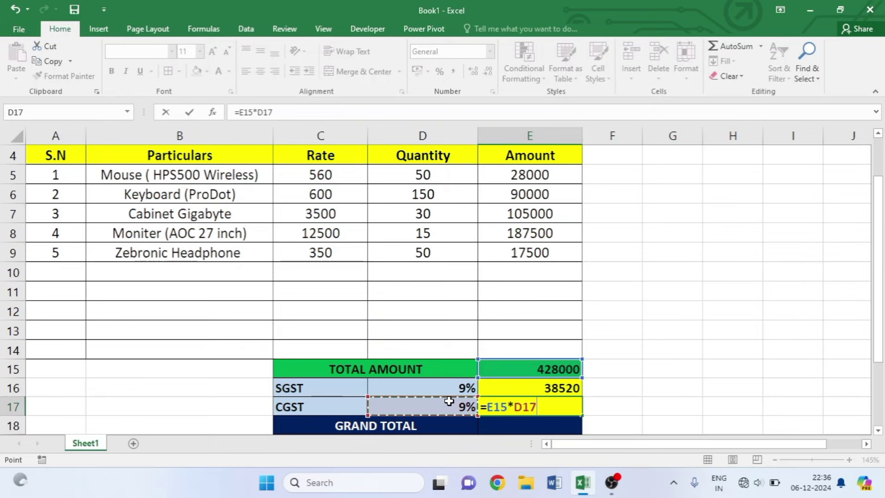
pyautogui.press('Return')
pyautogui.scroll(-1, 448, 399)
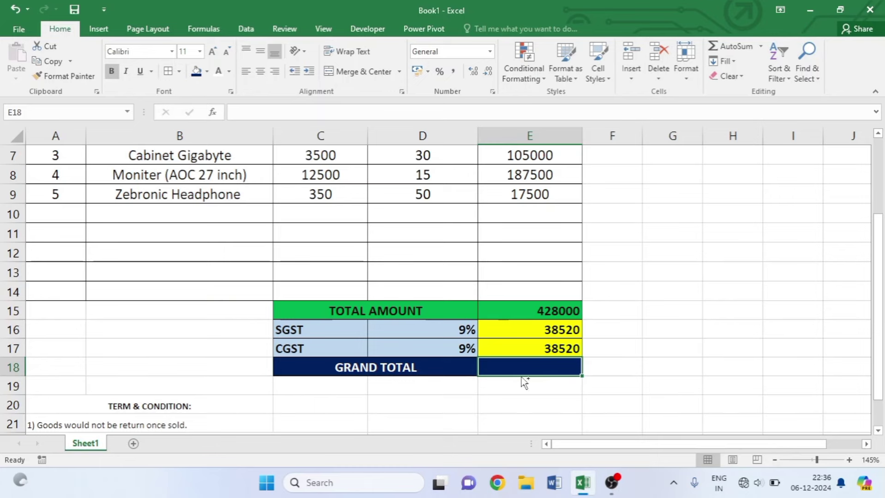
# Enter =SUM(E15:E17) in E18 so the grand total reads 505040
pyautogui.scroll(1, 523, 382)
pyautogui.scroll(1, 519, 379)
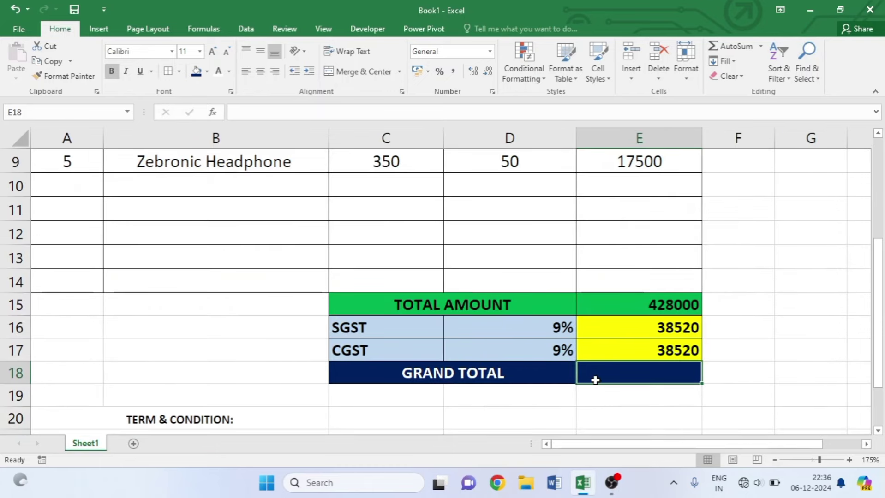
pyautogui.write('=su')
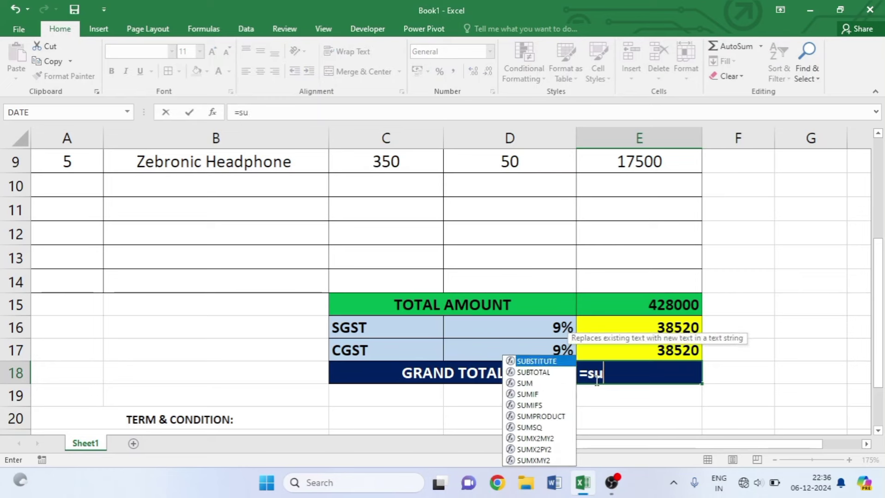
pyautogui.write('m')
pyautogui.press('Tab')
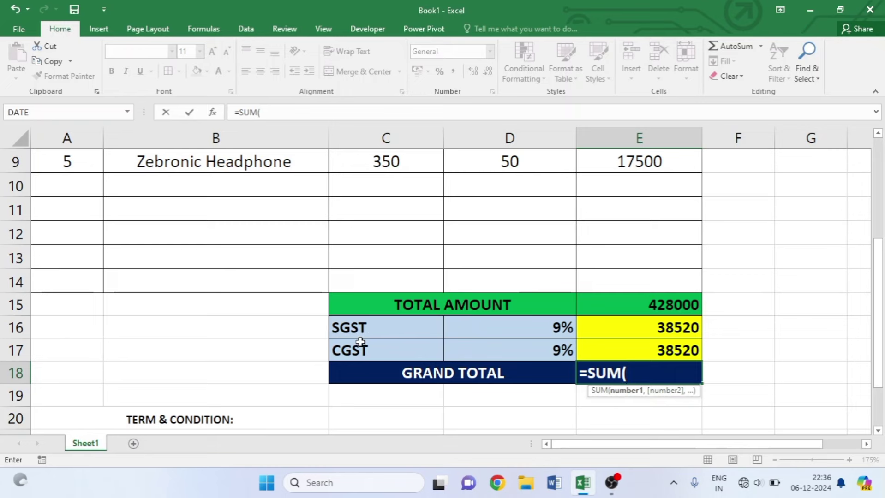
pyautogui.moveTo(639, 304); pyautogui.dragTo(645, 351)
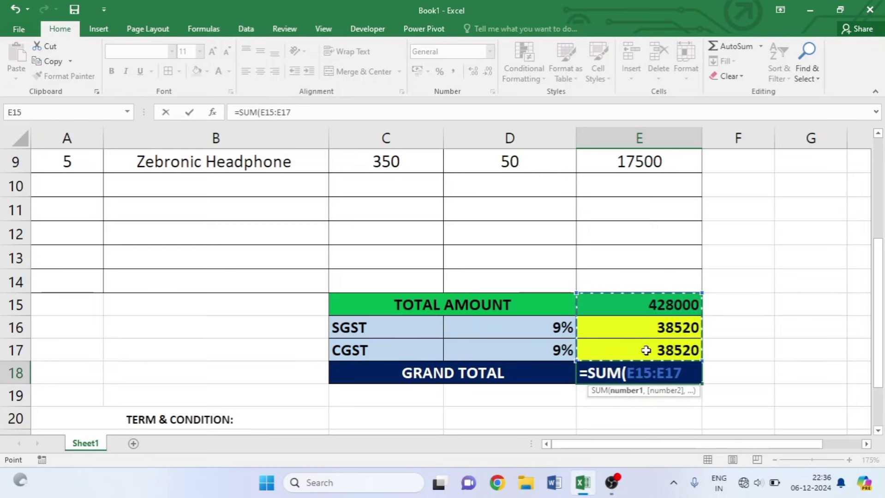
pyautogui.press('Return')
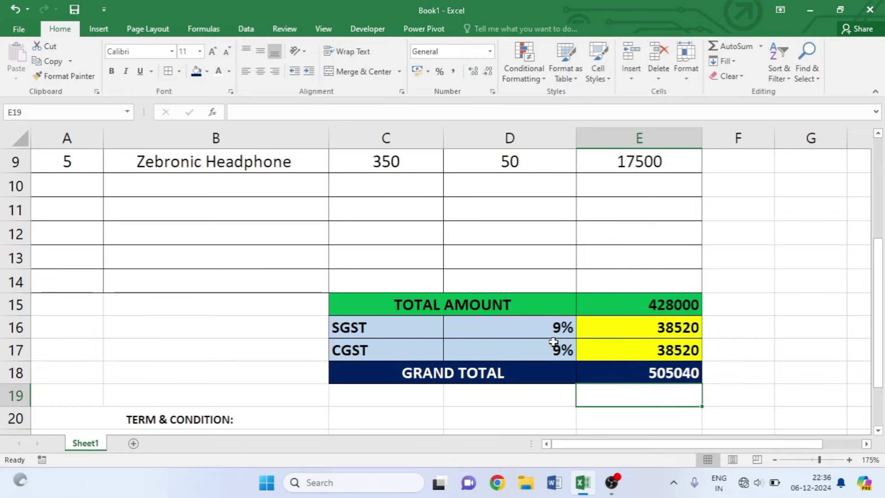
pyautogui.scroll(-1, 584, 329)
pyautogui.scroll(1, 589, 349)
pyautogui.scroll(-1, 592, 346)
pyautogui.press('Down')
pyautogui.press('Down')
pyautogui.press('Down')
# Merge D25:E25 and fill it with an underscore signature line
pyautogui.scroll(-2, 592, 345)
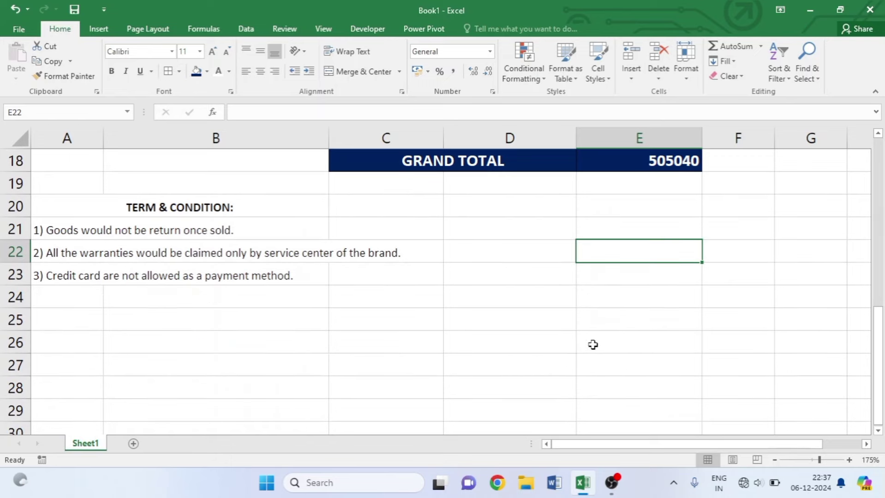
pyautogui.moveTo(502, 318); pyautogui.dragTo(602, 316)
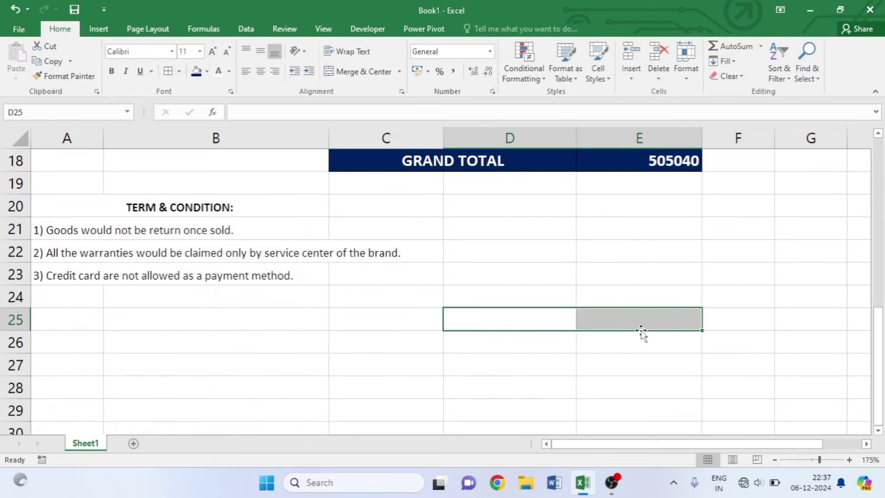
pyautogui.click(368, 72)
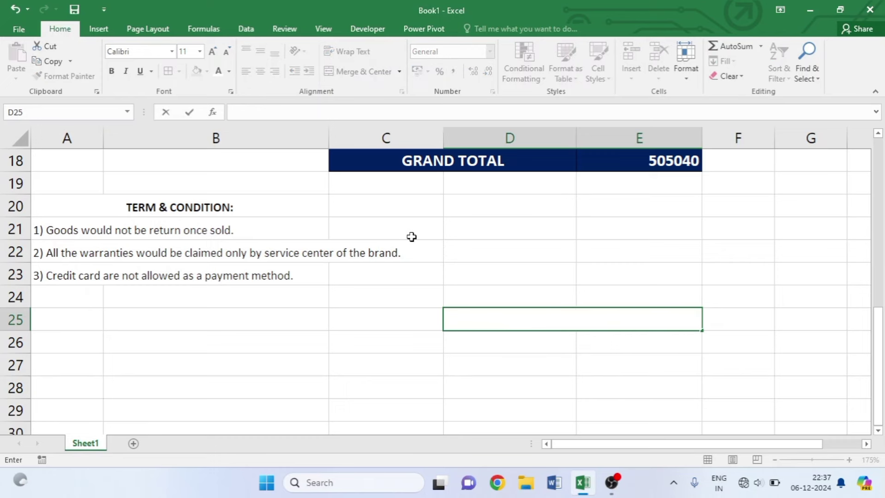
pyautogui.write('______________________________')
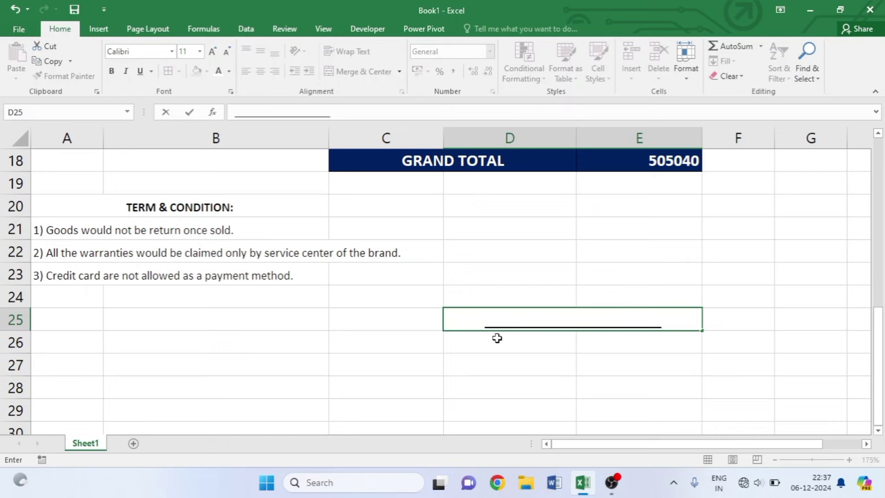
pyautogui.click(550, 346)
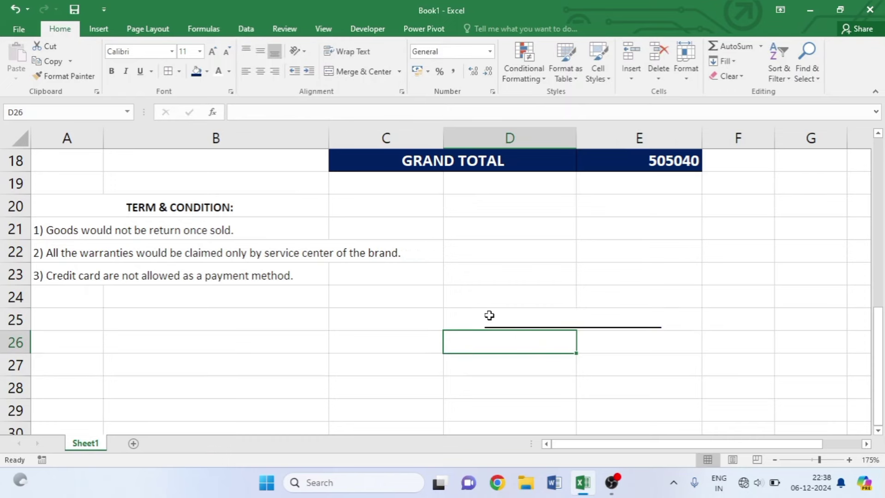
# Merge D26:E27 beneath it and enter the label Authorized Signatory
pyautogui.moveTo(483, 347); pyautogui.dragTo(618, 357)
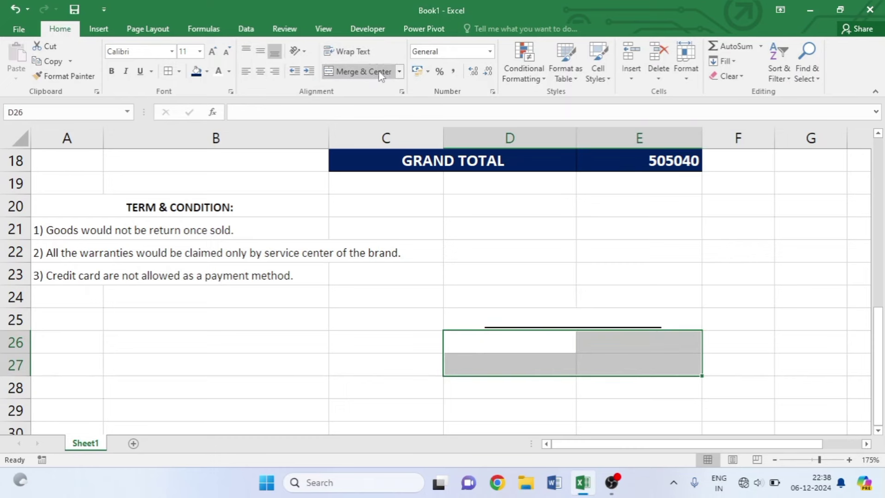
pyautogui.click(355, 72)
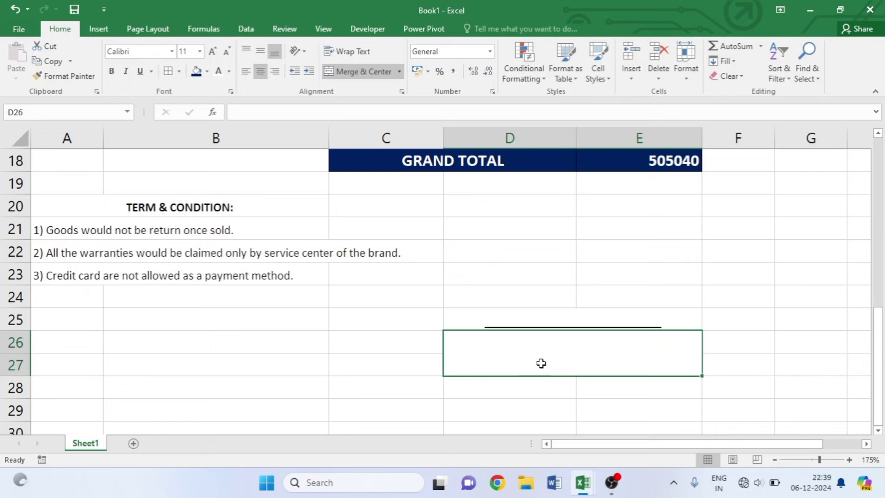
pyautogui.write('Aut')
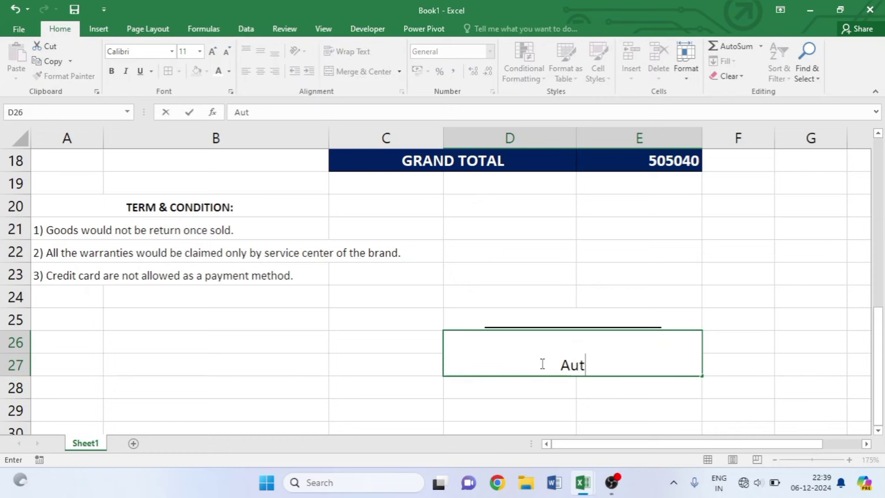
pyautogui.write('hori')
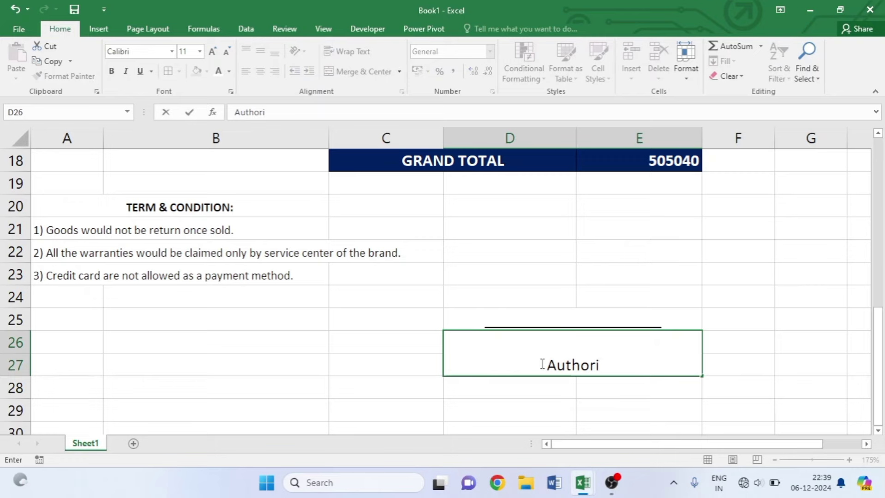
pyautogui.write('zed')
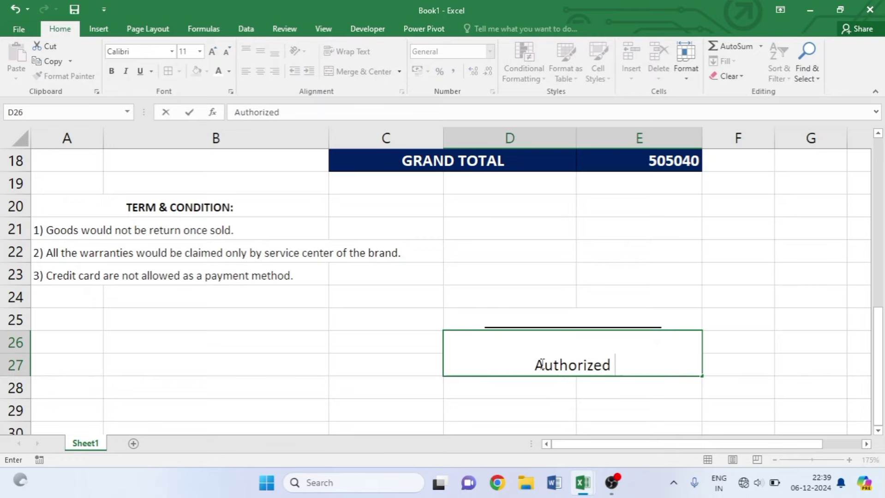
pyautogui.write('Signatory')
pyautogui.press('Return')
pyautogui.click(657, 403)
# Scroll up and down through the sheet to review the whole finished invoice
pyautogui.scroll(4, 580, 367)
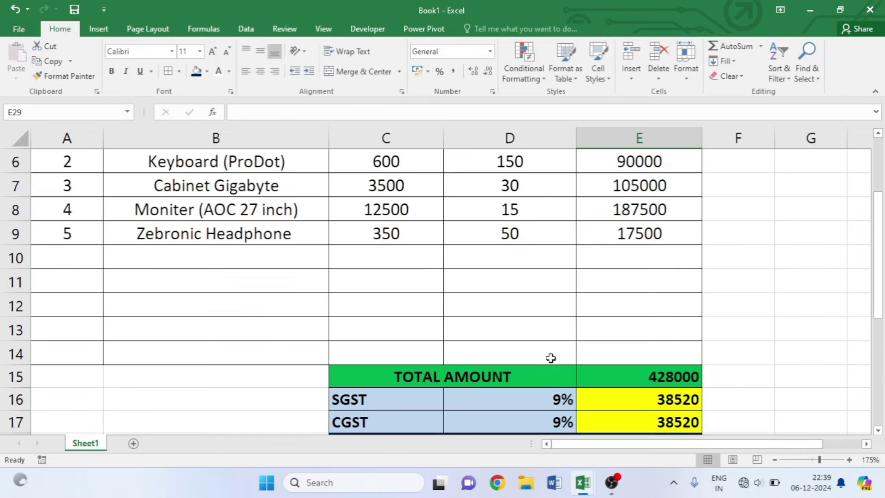
pyautogui.scroll(2, 550, 358)
pyautogui.keyDown('ctrl'); pyautogui.scroll(1, 346, 263); pyautogui.keyUp('ctrl')
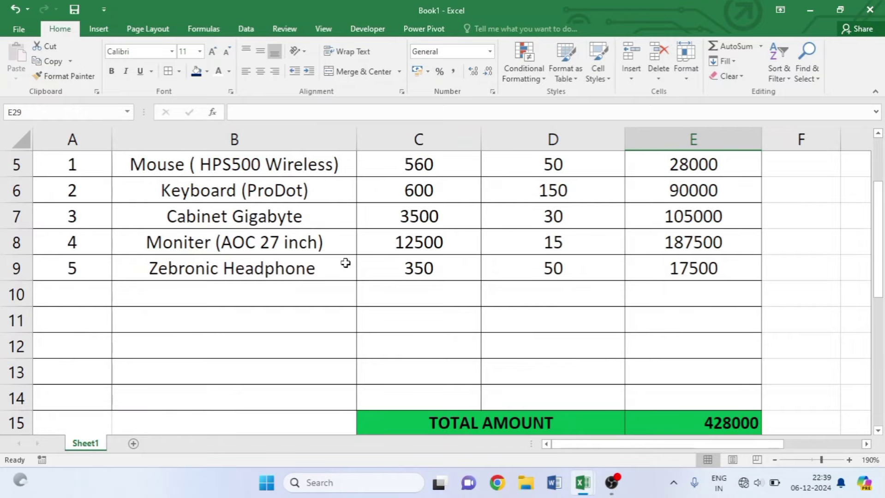
pyautogui.keyDown('ctrl'); pyautogui.scroll(-1, 346, 262); pyautogui.keyUp('ctrl')
pyautogui.keyDown('ctrl'); pyautogui.scroll(-5, 345, 263); pyautogui.keyUp('ctrl')
pyautogui.keyDown('ctrl'); pyautogui.scroll(-3, 346, 263); pyautogui.keyUp('ctrl')
pyautogui.keyDown('ctrl'); pyautogui.scroll(1, 345, 263); pyautogui.keyUp('ctrl')
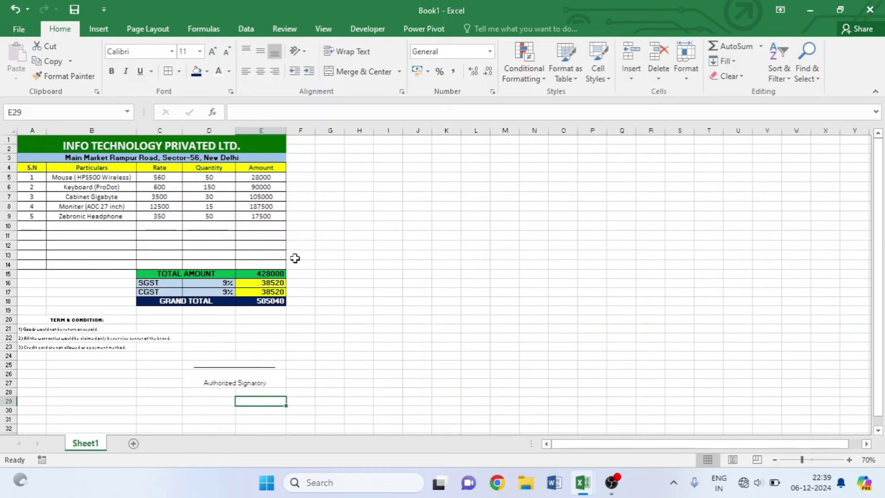
# Print-preview the invoice zoomed in, scroll through the page, then return to the worksheet
pyautogui.hotkey('ctrl', 'p')
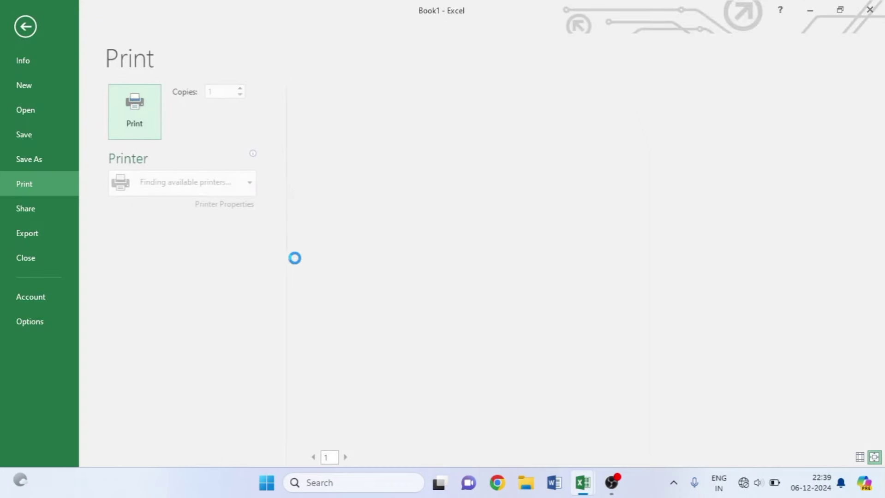
pyautogui.click(568, 298)
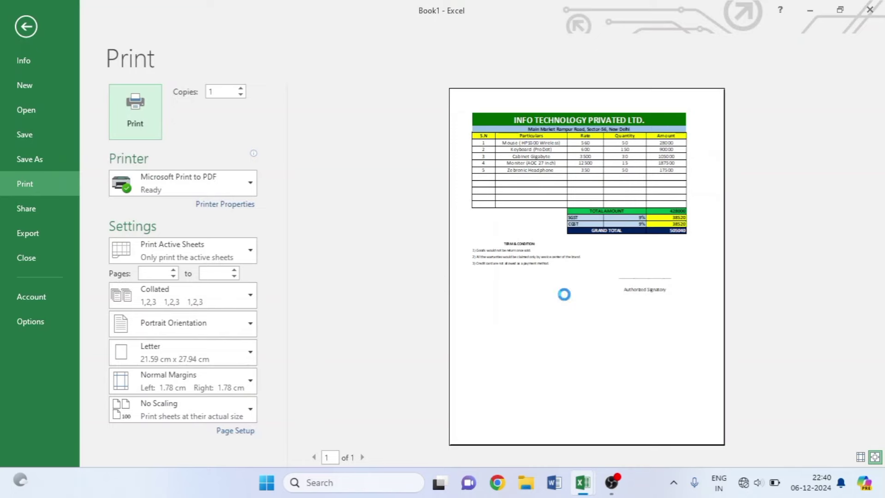
pyautogui.scroll(-1, 561, 300)
pyautogui.scroll(-1, 560, 300)
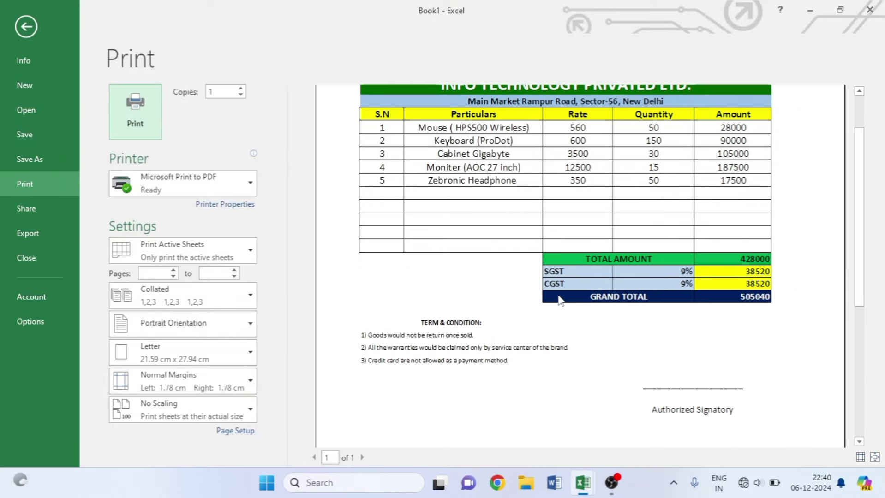
pyautogui.scroll(1, 548, 297)
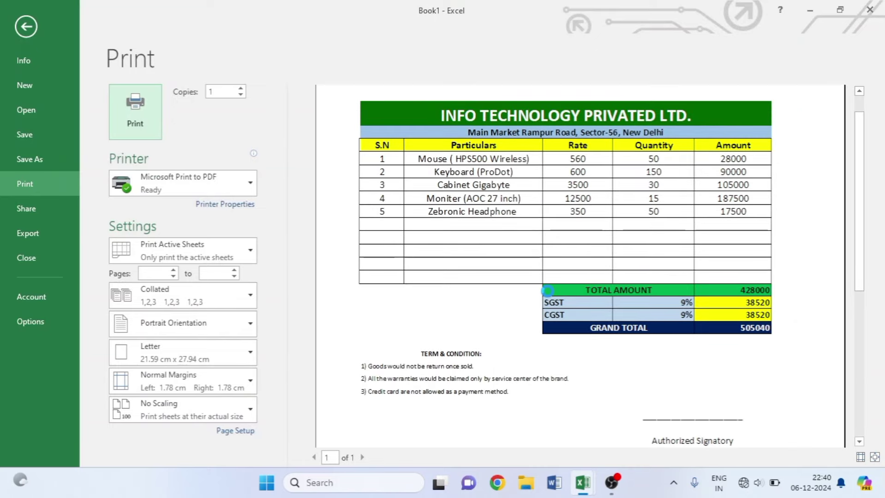
pyautogui.scroll(-2, 549, 296)
pyautogui.scroll(-1, 531, 290)
pyautogui.scroll(1, 479, 268)
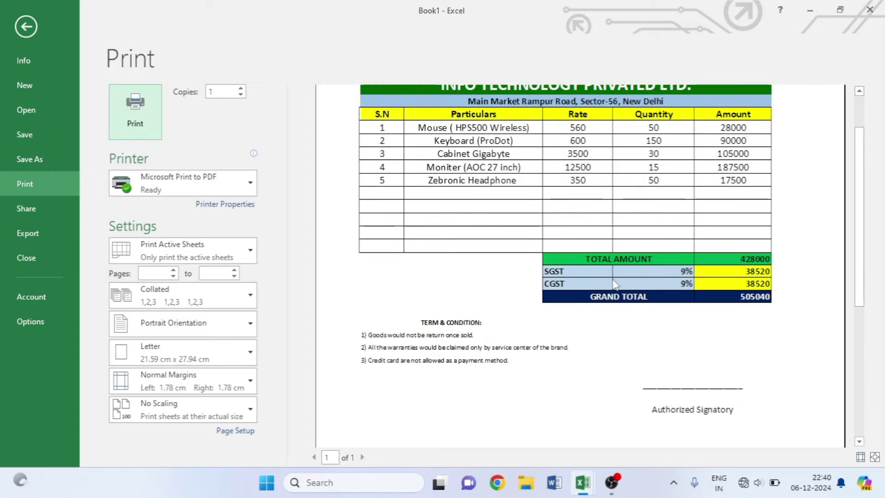
pyautogui.press('Escape')
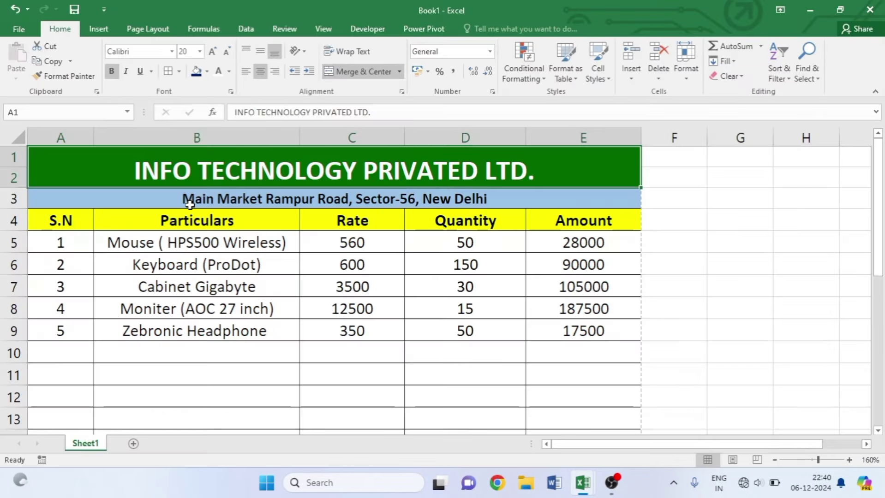
# Insert an entire blank row at row 3, pushing the address line down to row 4
pyautogui.click(106, 204)
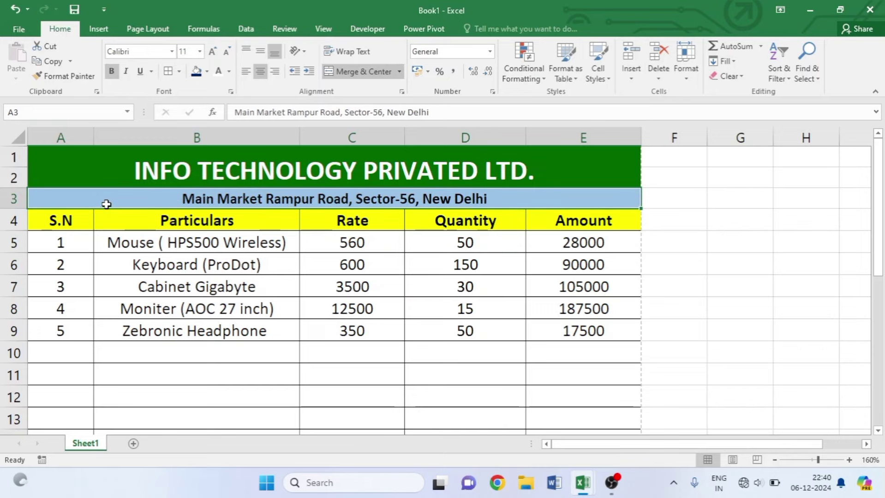
pyautogui.rightClick(106, 204)
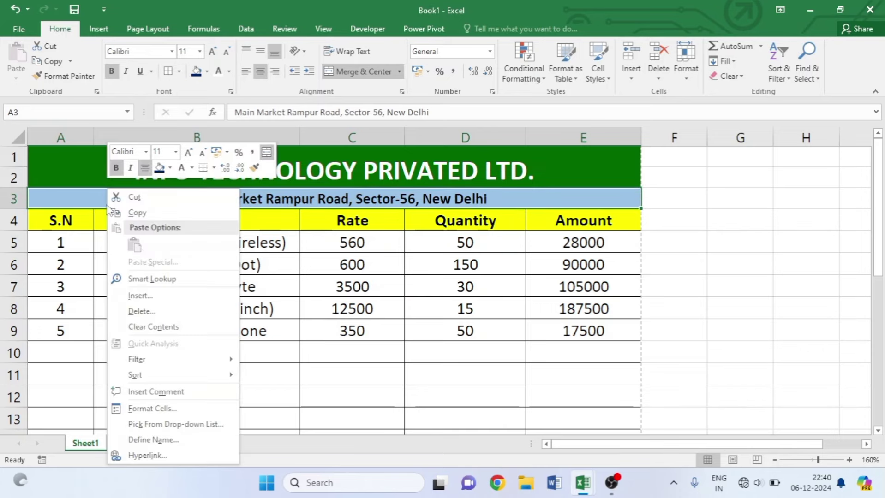
pyautogui.click(148, 298)
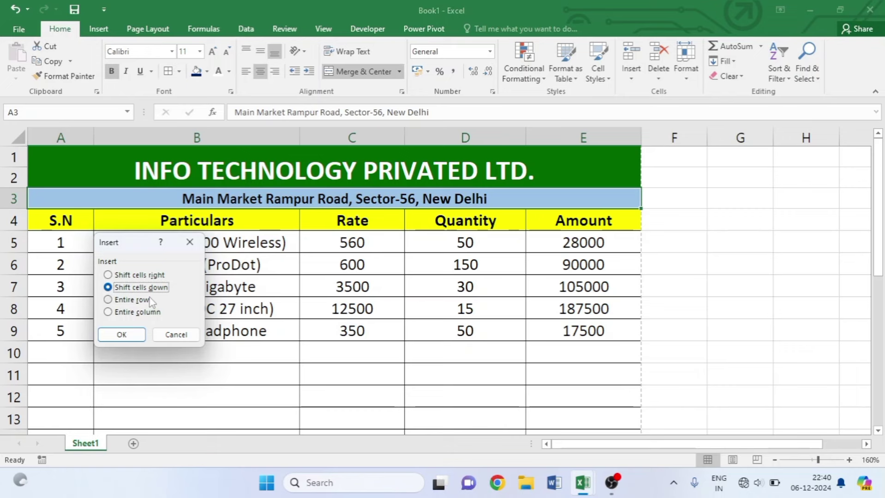
pyautogui.click(126, 300)
pyautogui.click(121, 335)
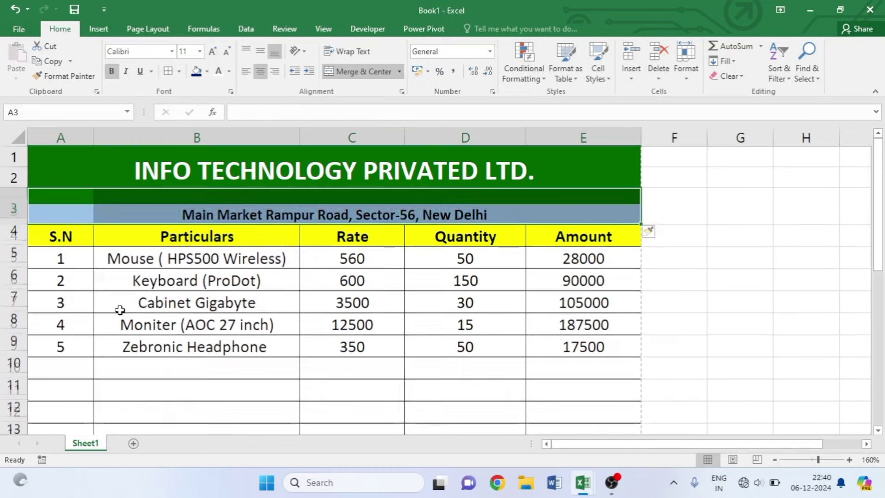
pyautogui.click(116, 257)
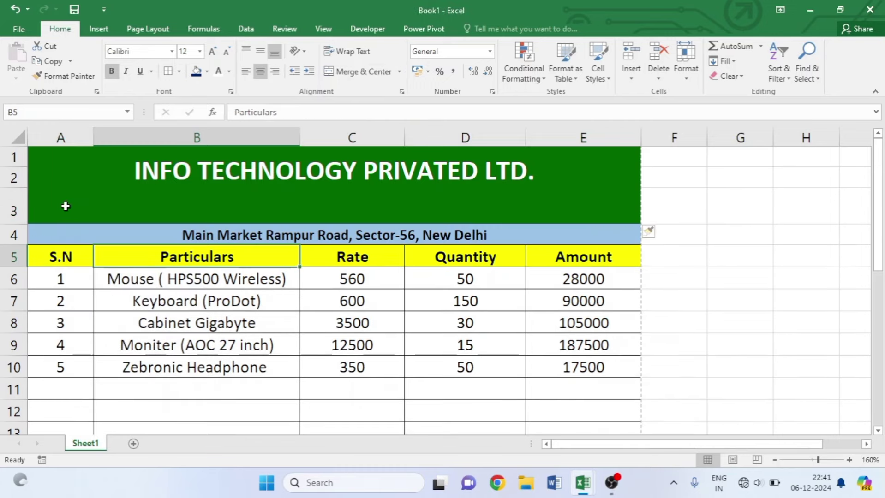
# Merge and centre A3:E3 and enter the title 'QUATATION INVOICE'
pyautogui.moveTo(65, 206); pyautogui.dragTo(555, 211)
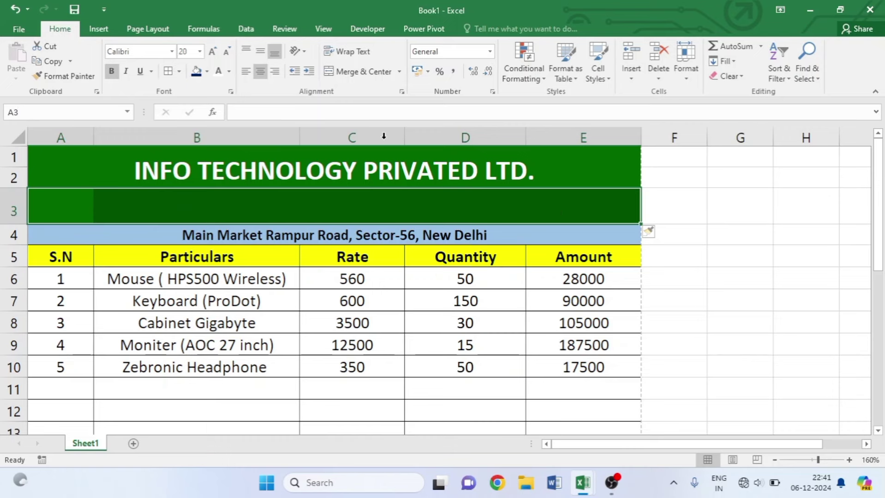
pyautogui.click(357, 71)
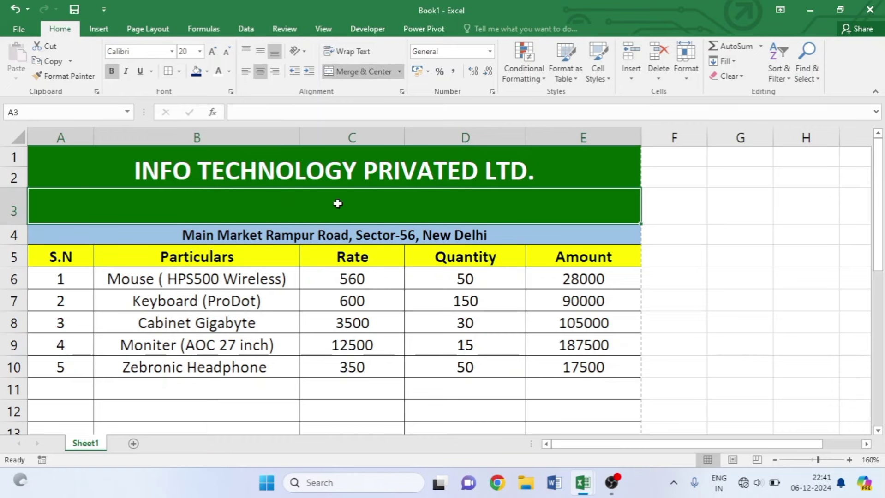
pyautogui.write('QUATATION INVOICE')
pyautogui.hotkey('ctrl', 'Return')
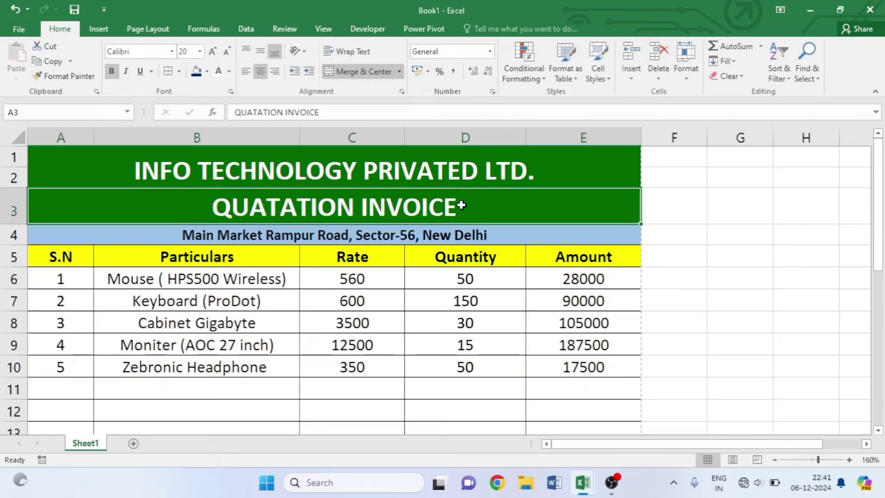
# Give the title row a light gold fill with black text
pyautogui.click(206, 71)
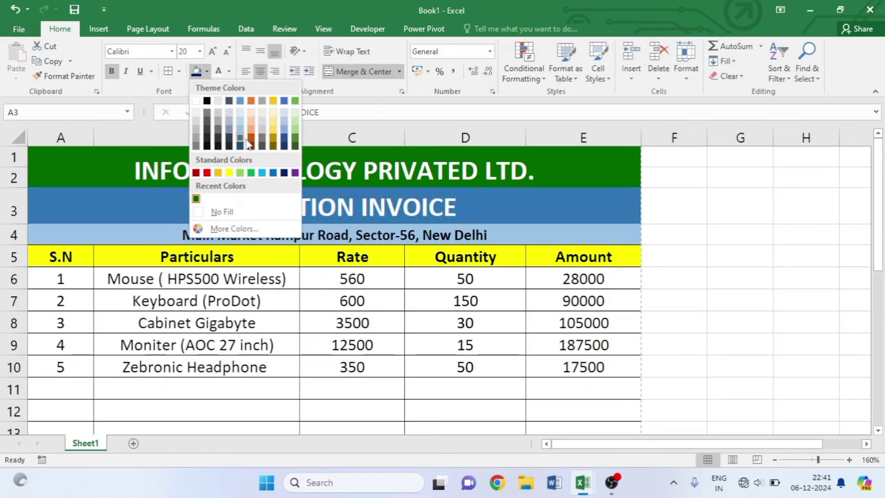
pyautogui.click(274, 131)
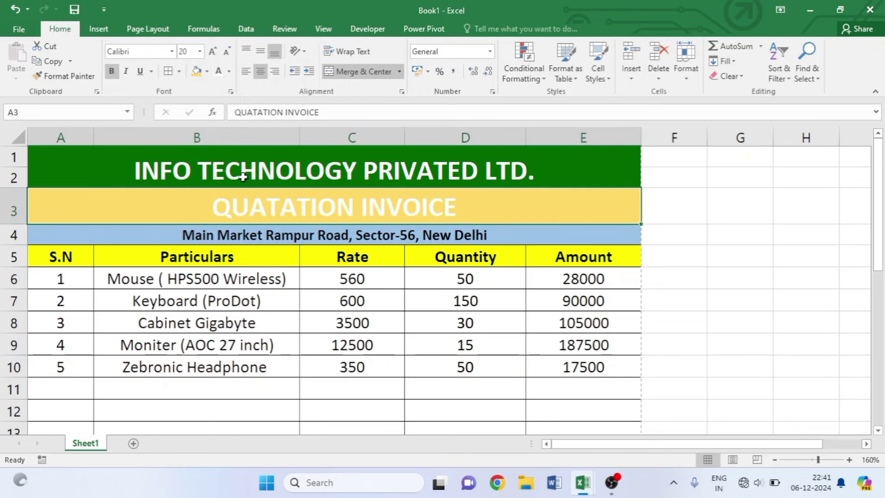
pyautogui.click(229, 71)
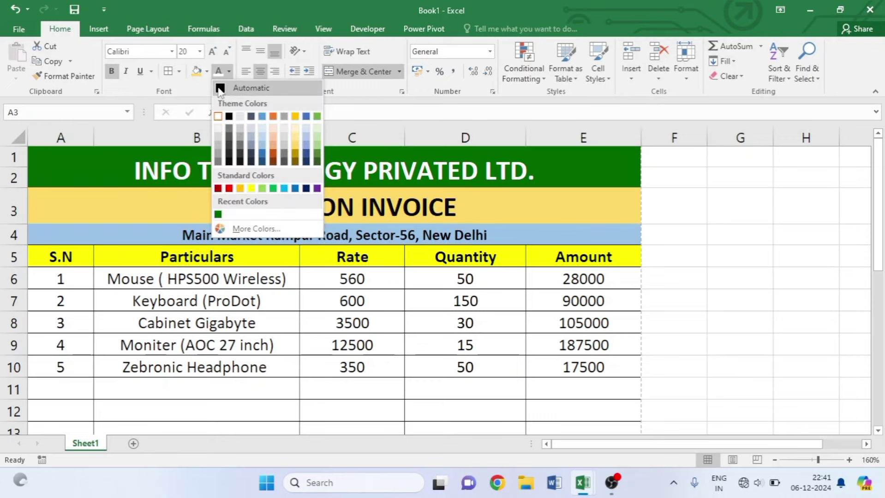
pyautogui.click(219, 89)
pyautogui.click(295, 257)
# Open the print preview of the updated invoice
pyautogui.scroll(-1, 293, 257)
pyautogui.scroll(-1, 294, 257)
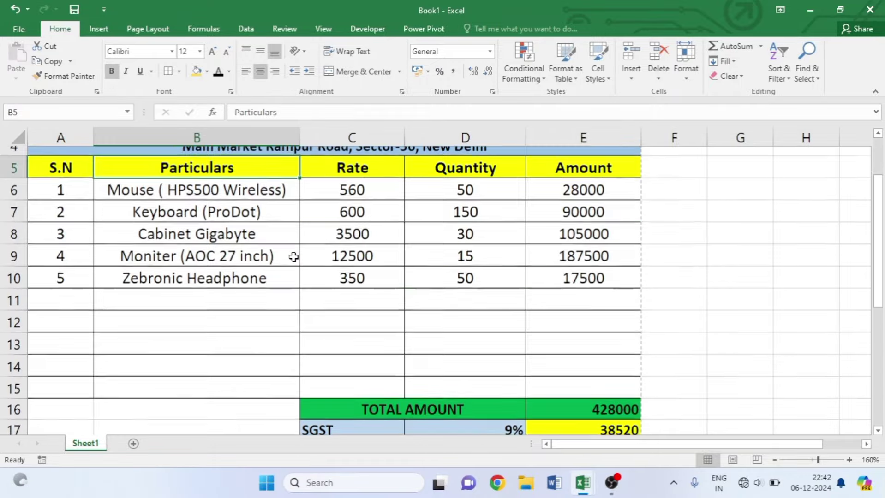
pyautogui.scroll(-3, 293, 257)
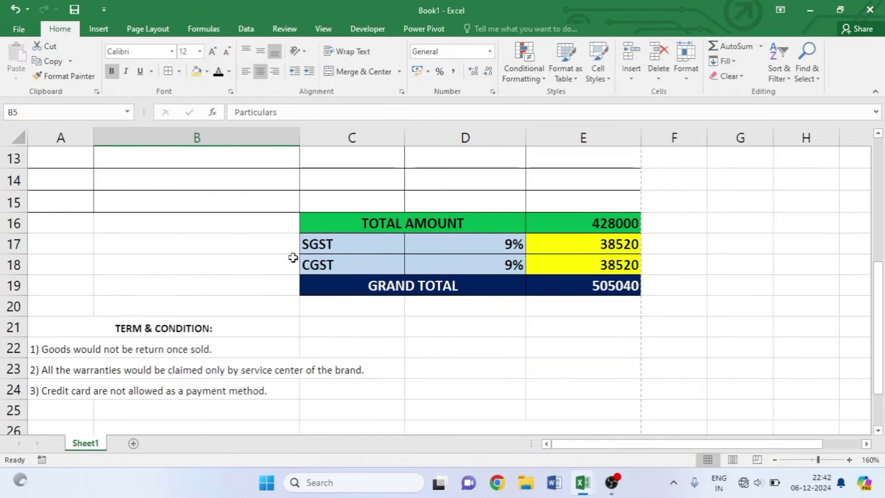
pyautogui.hotkey('ctrl', 'p')
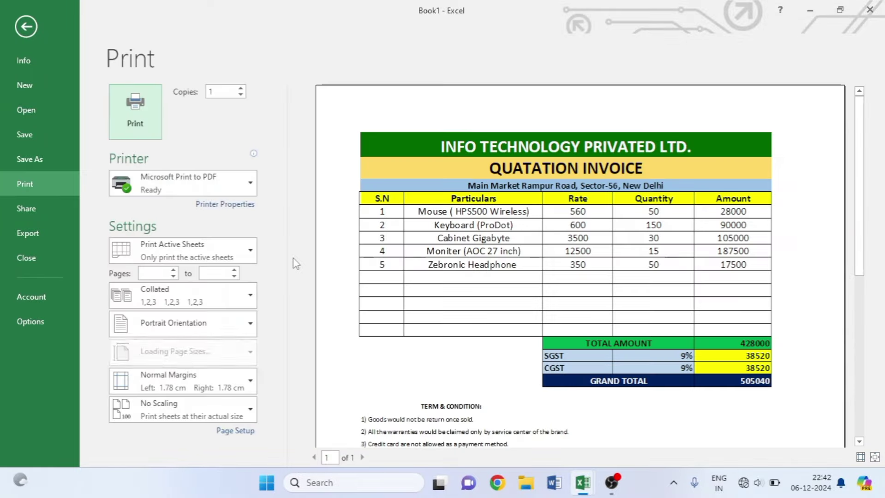
# Review the QUATATION INVOICE page in print preview, then close the preview
pyautogui.scroll(-1, 457, 266)
pyautogui.scroll(-1, 461, 266)
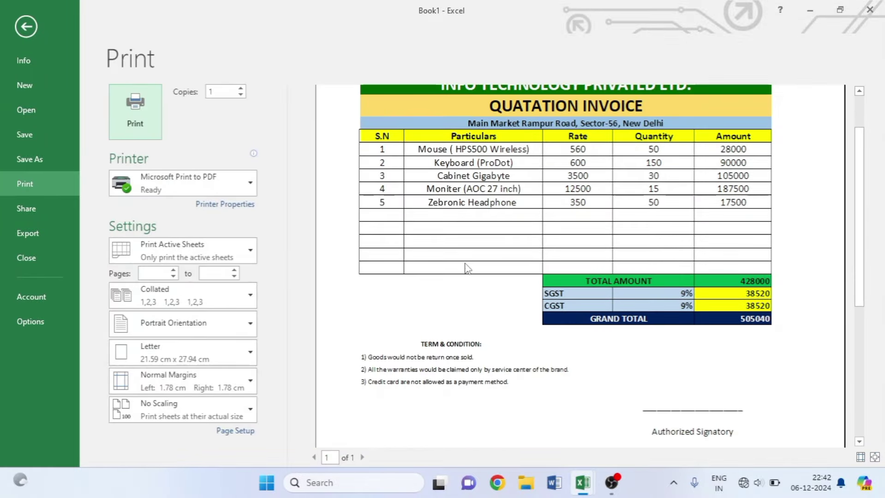
pyautogui.scroll(-1, 467, 268)
pyautogui.scroll(-1, 467, 267)
pyautogui.scroll(-1, 466, 268)
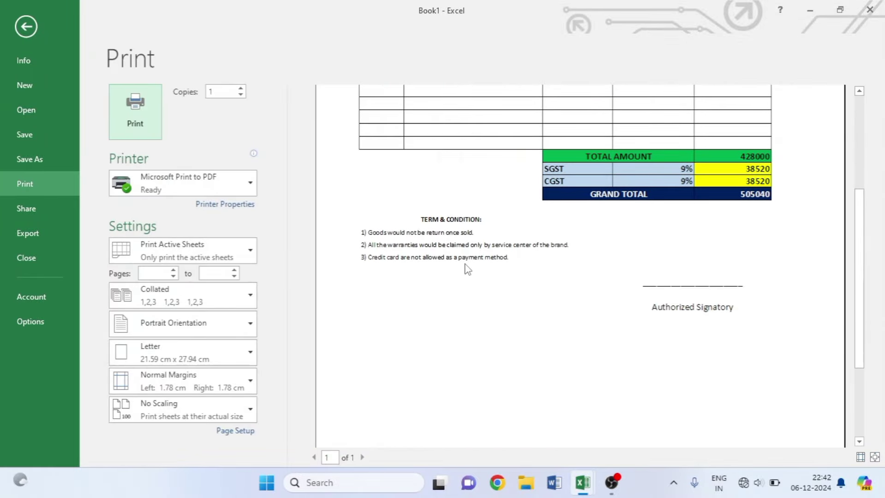
pyautogui.scroll(1, 466, 269)
pyautogui.scroll(3, 464, 263)
pyautogui.scroll(2, 464, 263)
pyautogui.press('Escape')
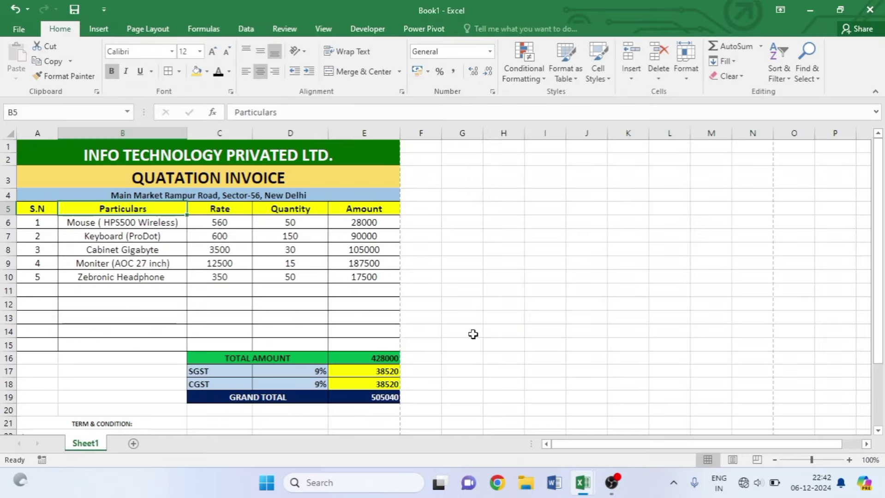